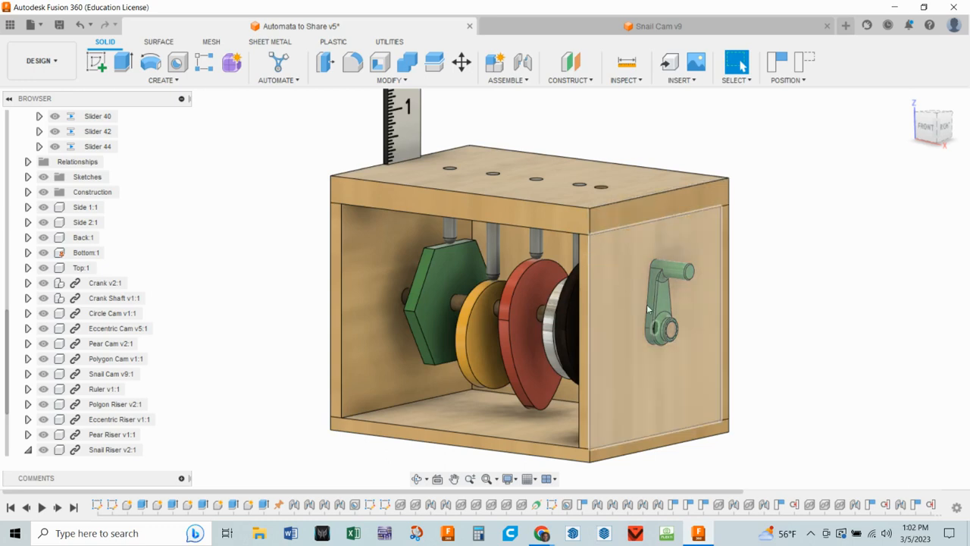
# Inspect the automata assembly from both sides and review the cam displacement worksheet in Google Slides
pyautogui.moveTo(684, 272); pyautogui.dragTo(539, 245)
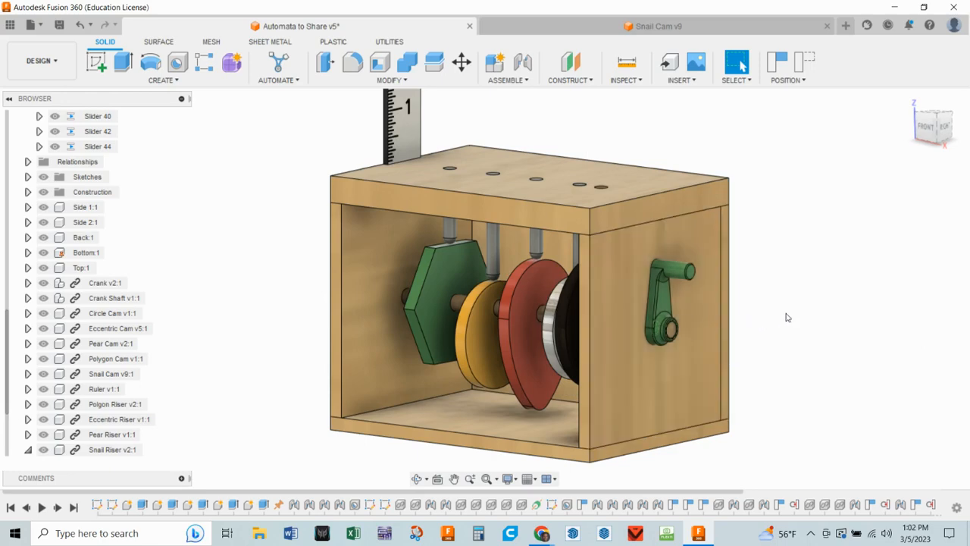
pyautogui.keyDown('shift'); pyautogui.moveTo(786, 316); pyautogui.dragTo(749, 242, button='middle'); pyautogui.keyUp('shift')
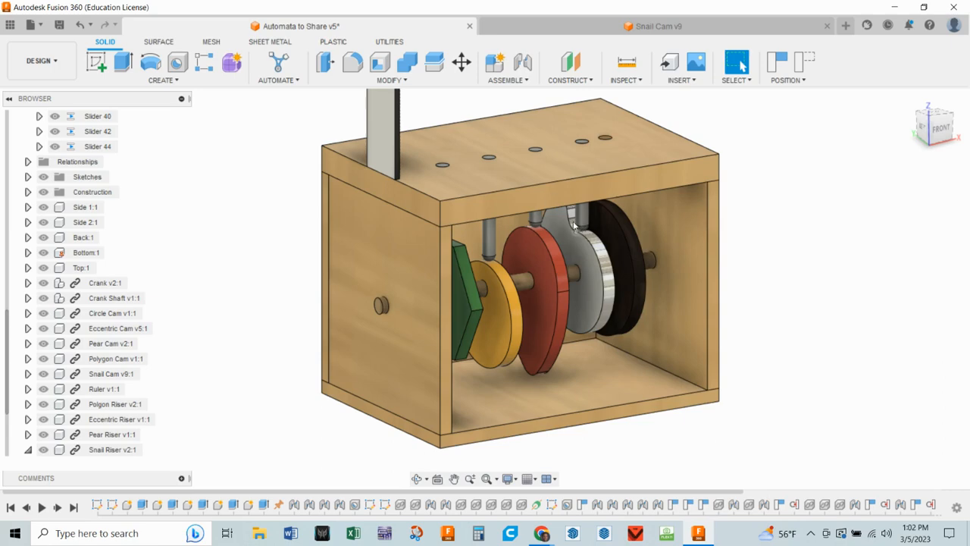
pyautogui.click(699, 534)
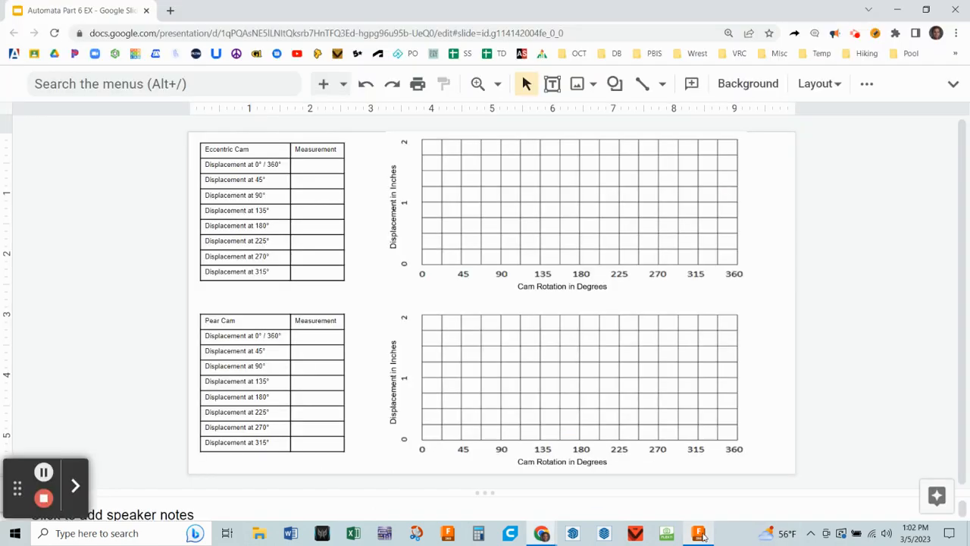
pyautogui.click(697, 534)
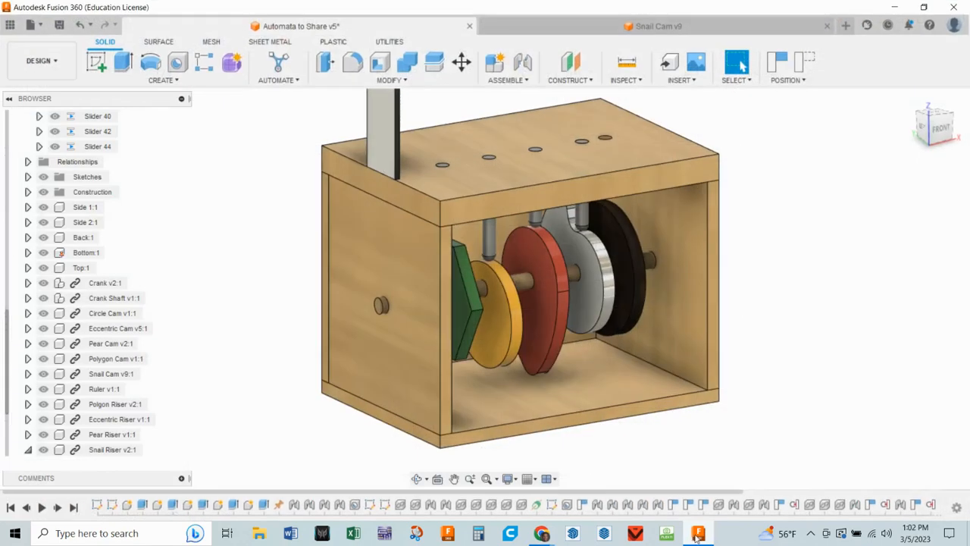
pyautogui.click(698, 535)
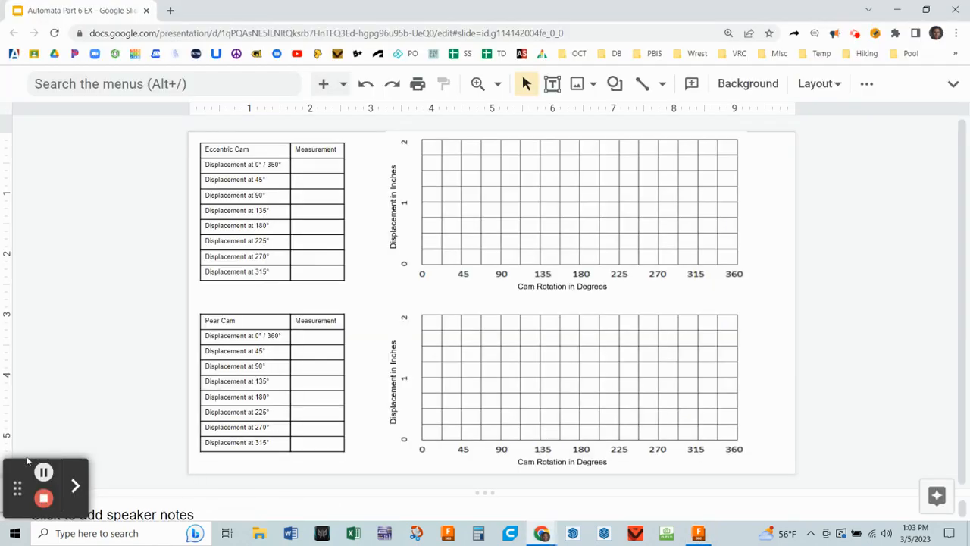
# Switch to the Snail Cam design in Fusion 360 and fillet the two edges of its step with a 0.26 in radius
pyautogui.click(698, 534)
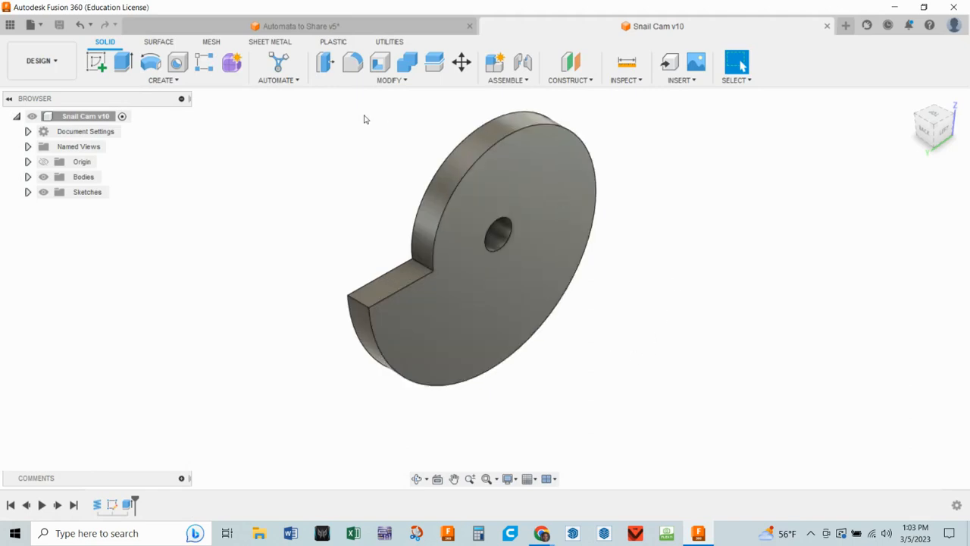
pyautogui.scroll(2, 368, 125)
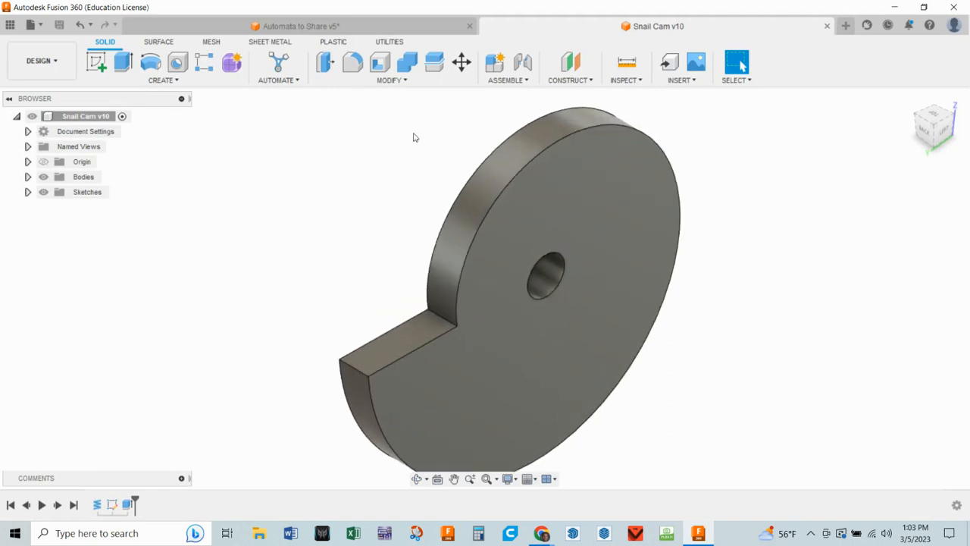
pyautogui.click(352, 62)
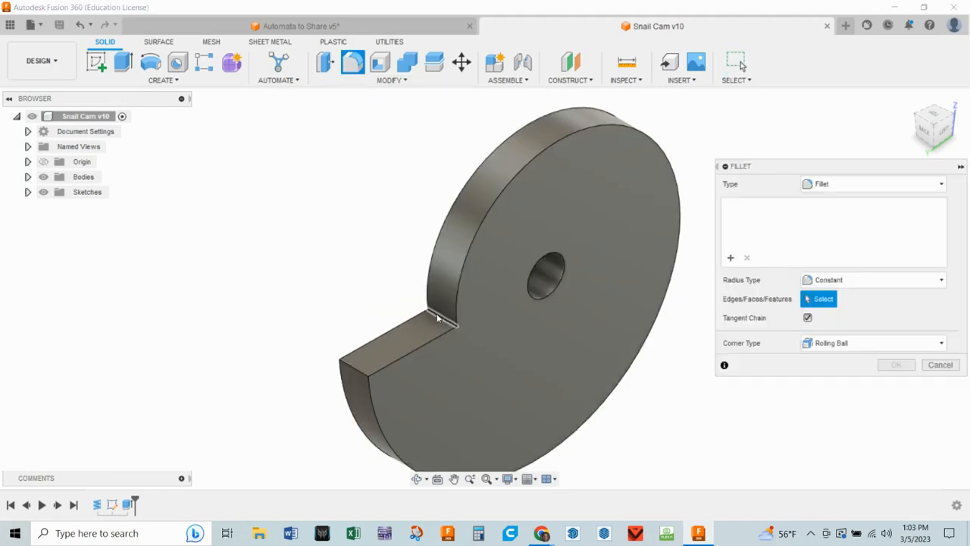
pyautogui.click(437, 318)
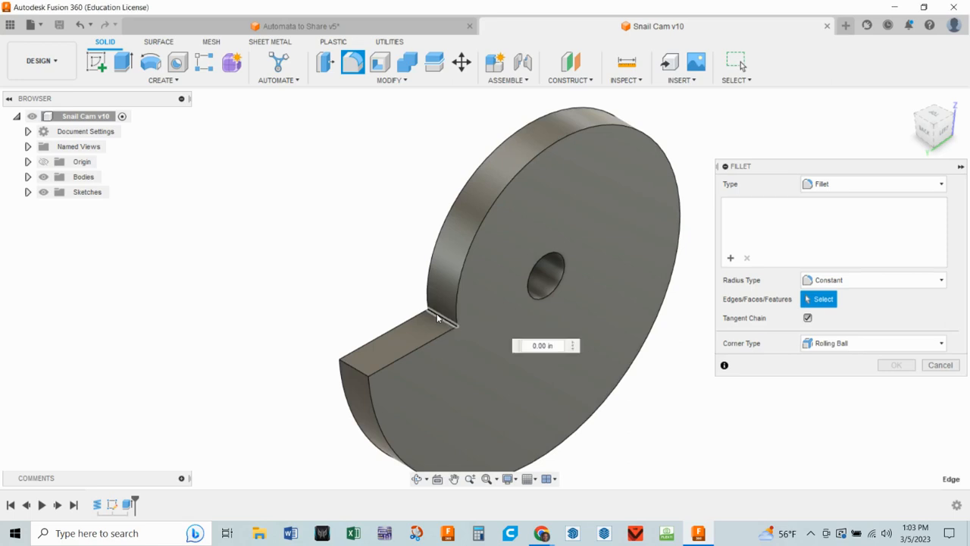
pyautogui.click(351, 369)
pyautogui.write('.25')
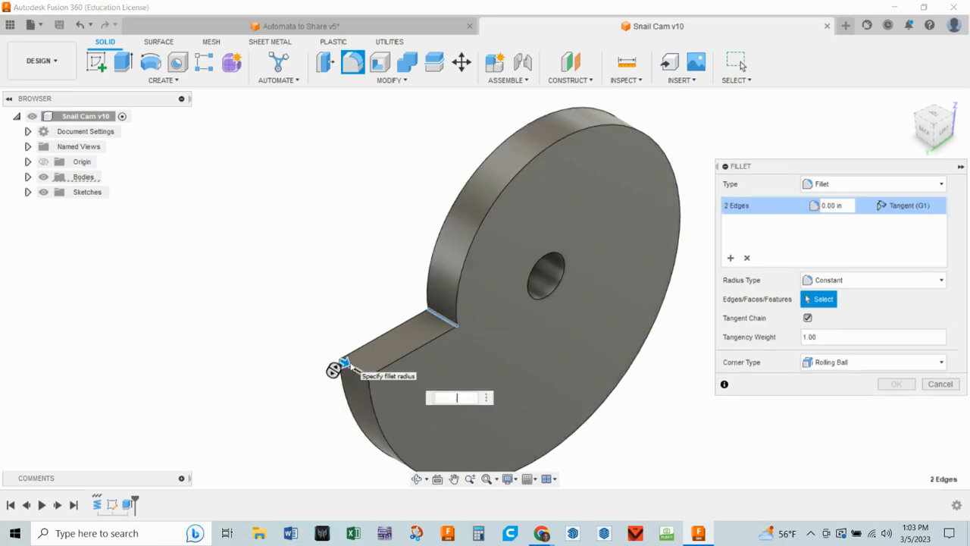
pyautogui.write('6')
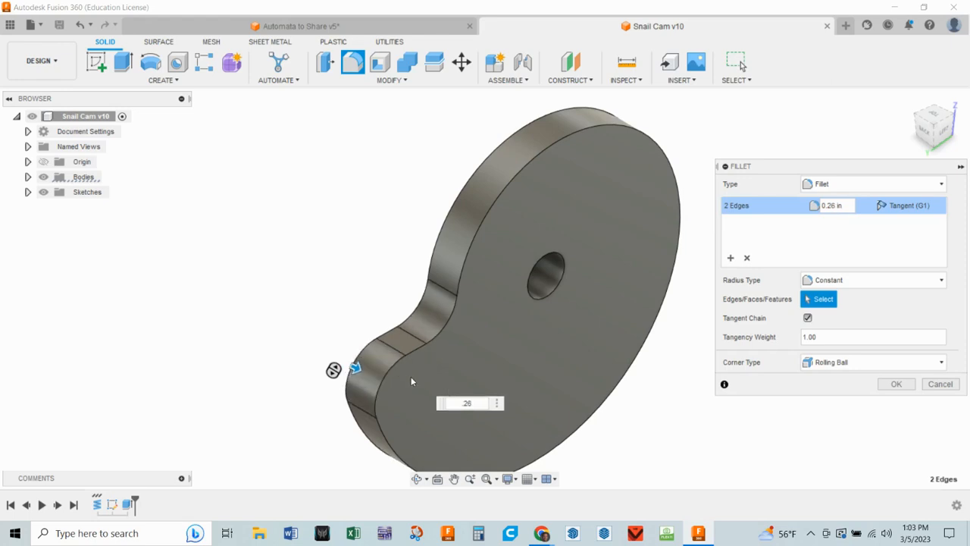
pyautogui.press('Return')
pyautogui.scroll(2, 697, 261)
pyautogui.scroll(-2, 695, 262)
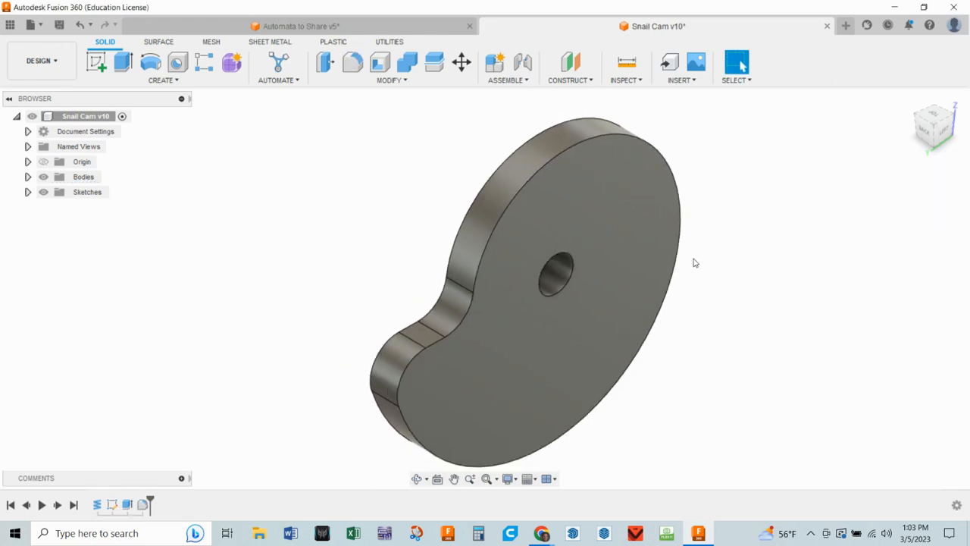
# Save the snail cam as a new version with the default description and return to the Automata to Share assembly
pyautogui.click(59, 25)
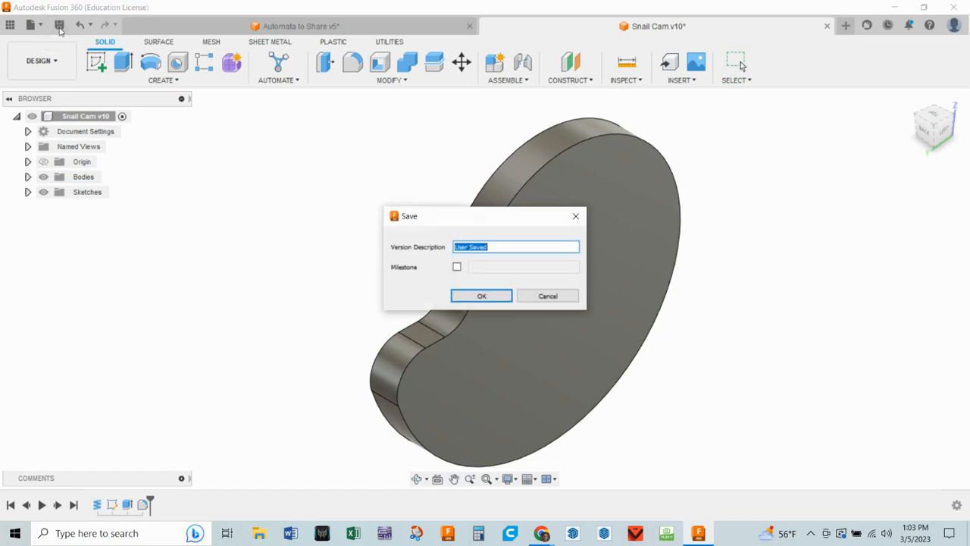
pyautogui.click(482, 295)
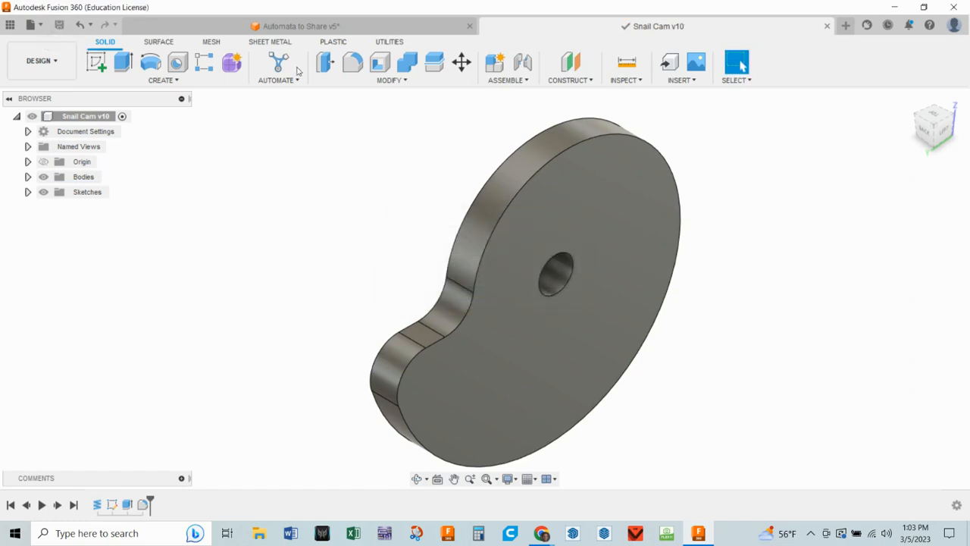
pyautogui.click(300, 26)
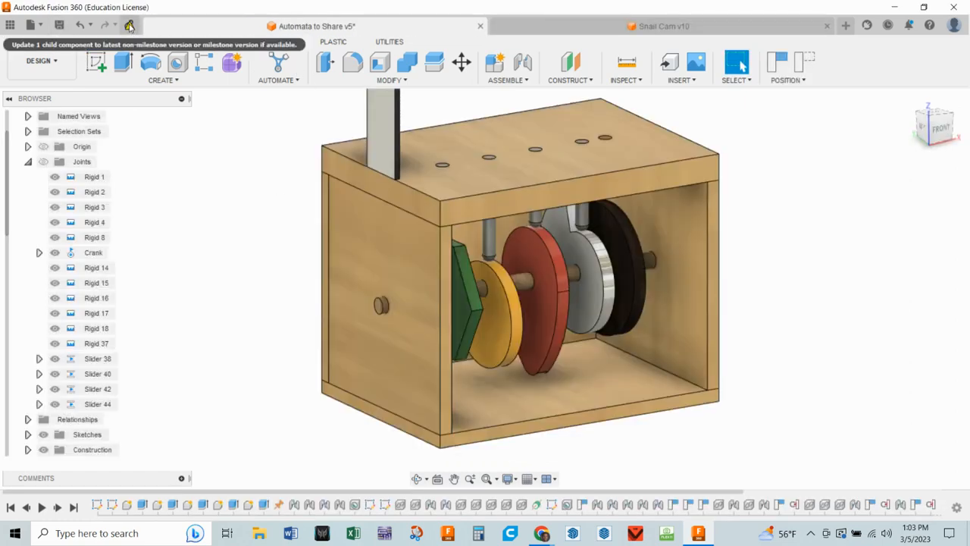
# Update the assembly's linked snail cam to its latest version and check the rounded cam beneath its riser
pyautogui.scroll(10, 647, 199)
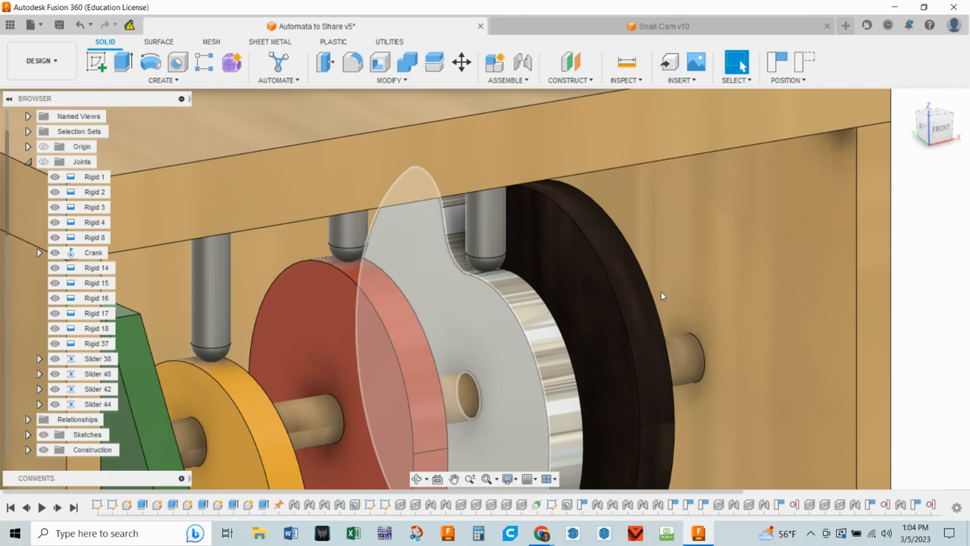
pyautogui.scroll(-3, 656, 297)
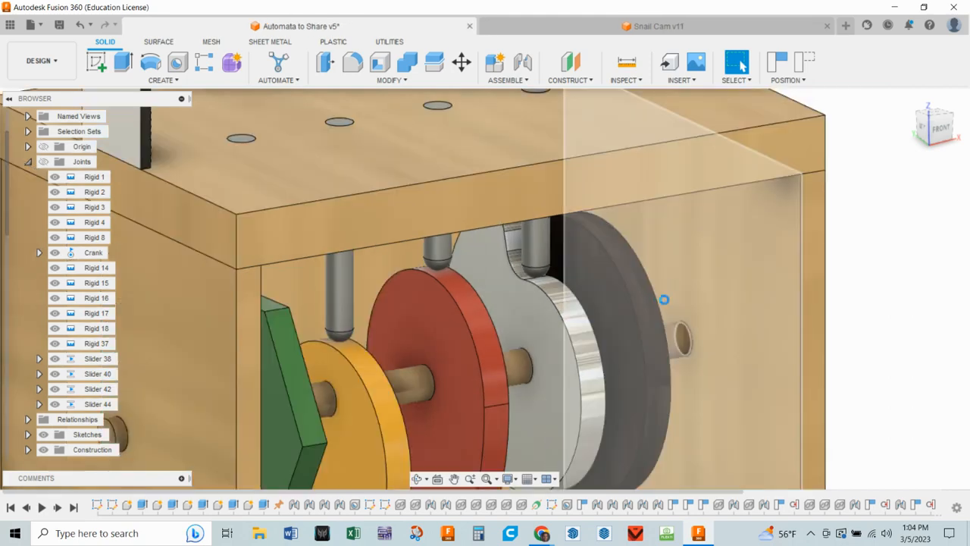
pyautogui.scroll(-10, 663, 300)
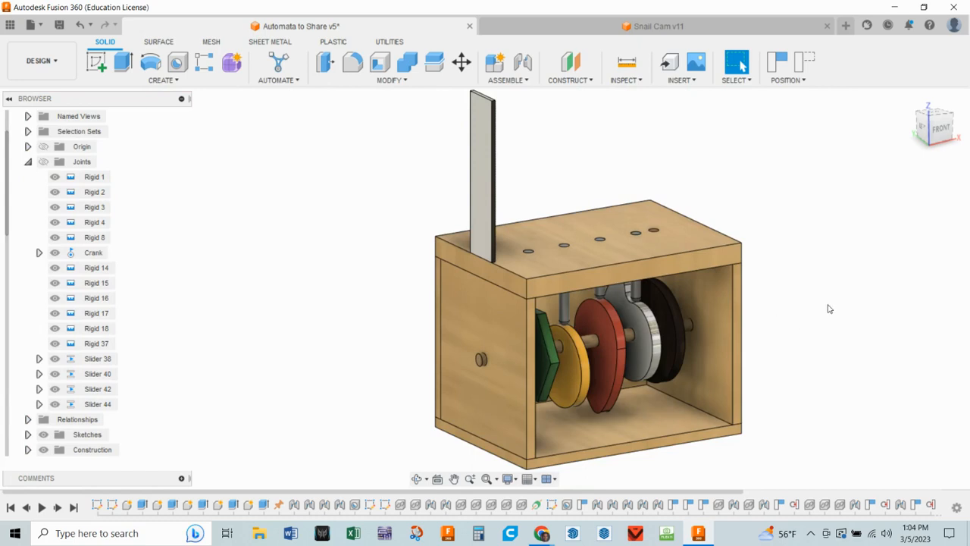
# Hide the Snail Riser, Pear Riser and Polgon Riser, leaving the Eccentric Riser shown
pyautogui.keyDown('shift'); pyautogui.moveTo(859, 316); pyautogui.dragTo(767, 297, button='middle'); pyautogui.keyUp('shift')
pyautogui.press('Escape')
pyautogui.scroll(5, 753, 308)
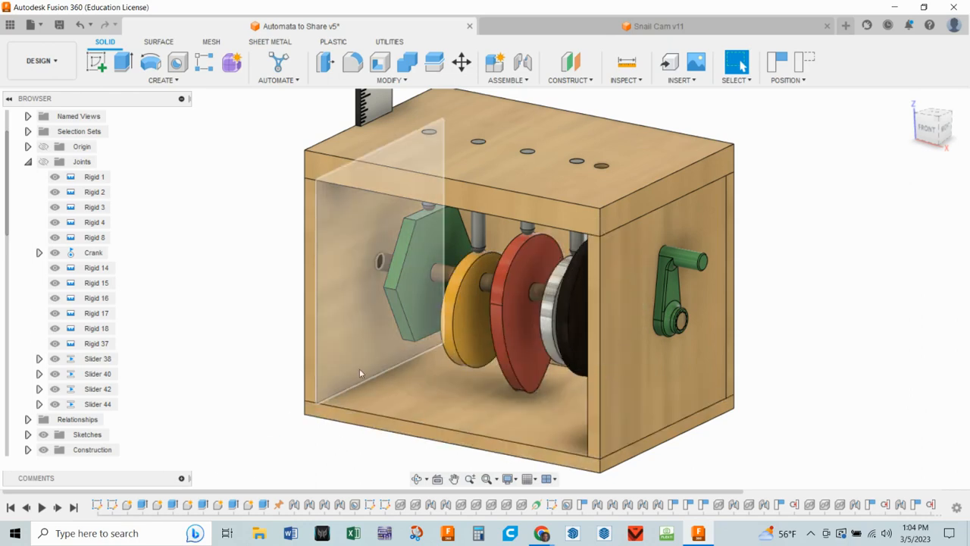
pyautogui.scroll(2, 365, 311)
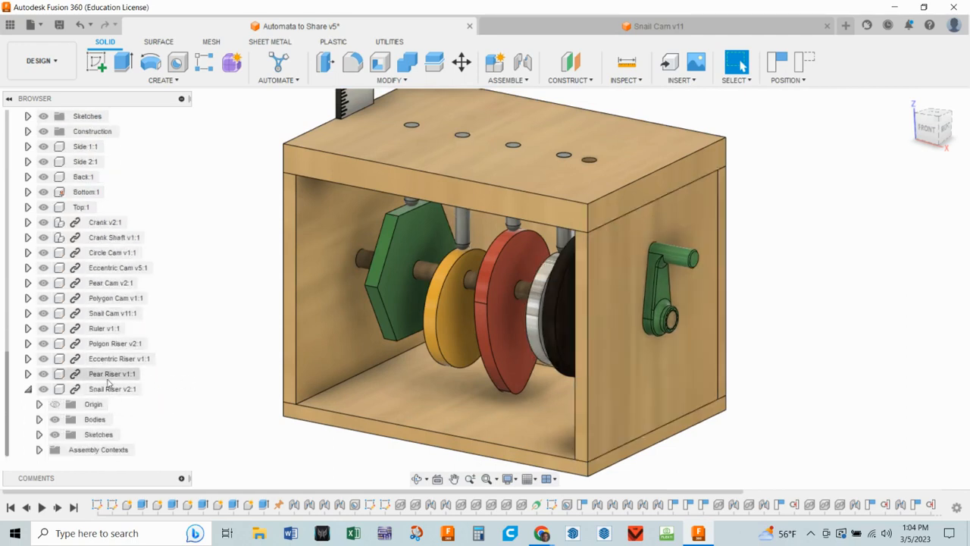
pyautogui.click(56, 391)
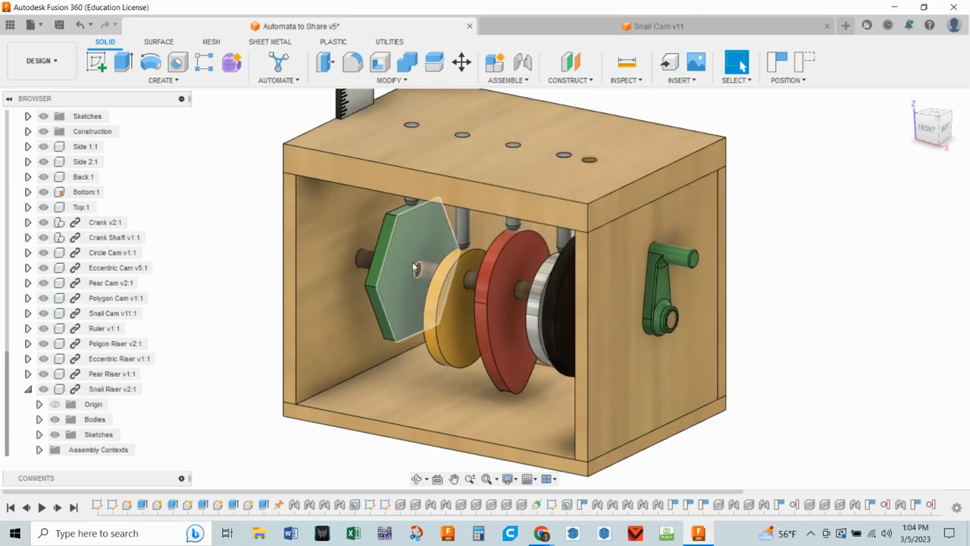
pyautogui.click(44, 389)
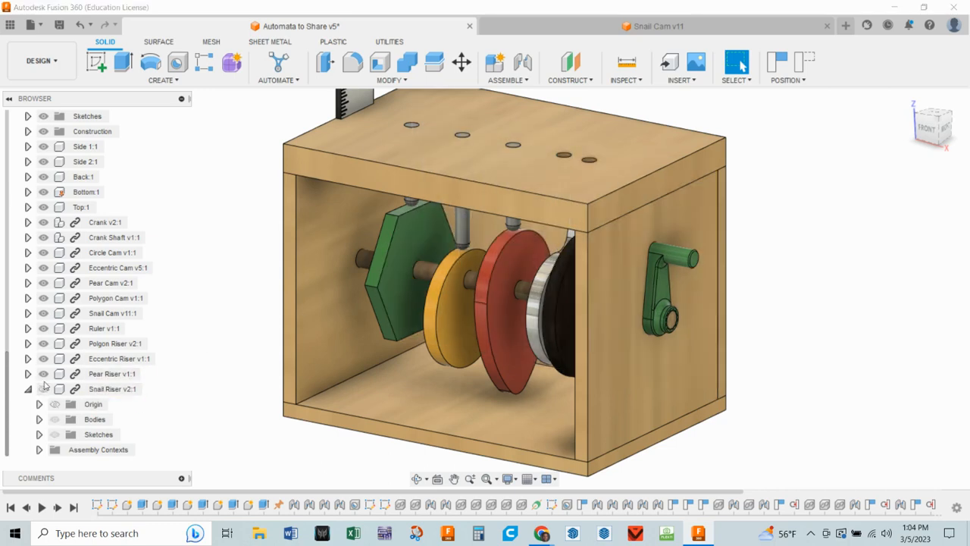
pyautogui.click(43, 374)
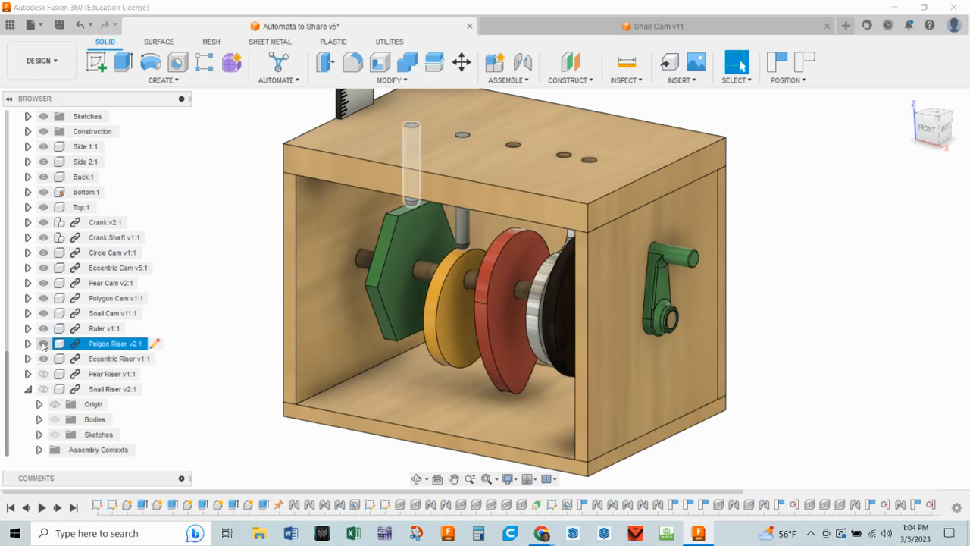
pyautogui.click(43, 344)
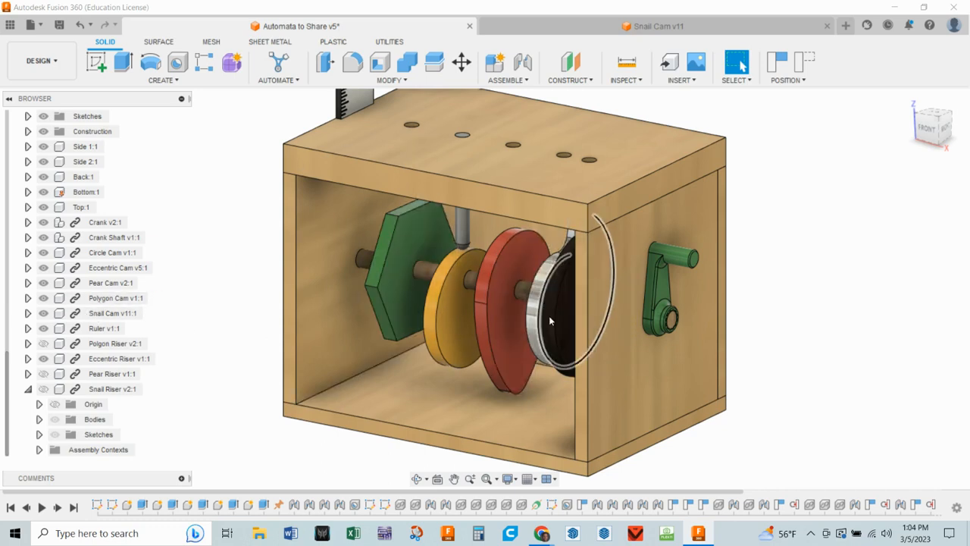
# Hide the Circle, Pear, Polygon and Snail Cams, keeping the Eccentric Cam shown
pyautogui.click(43, 237)
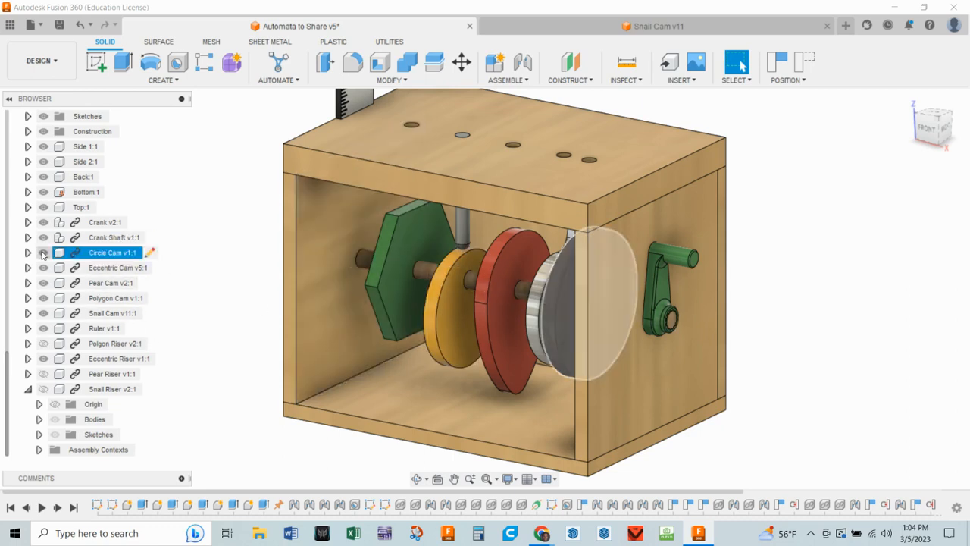
pyautogui.click(44, 253)
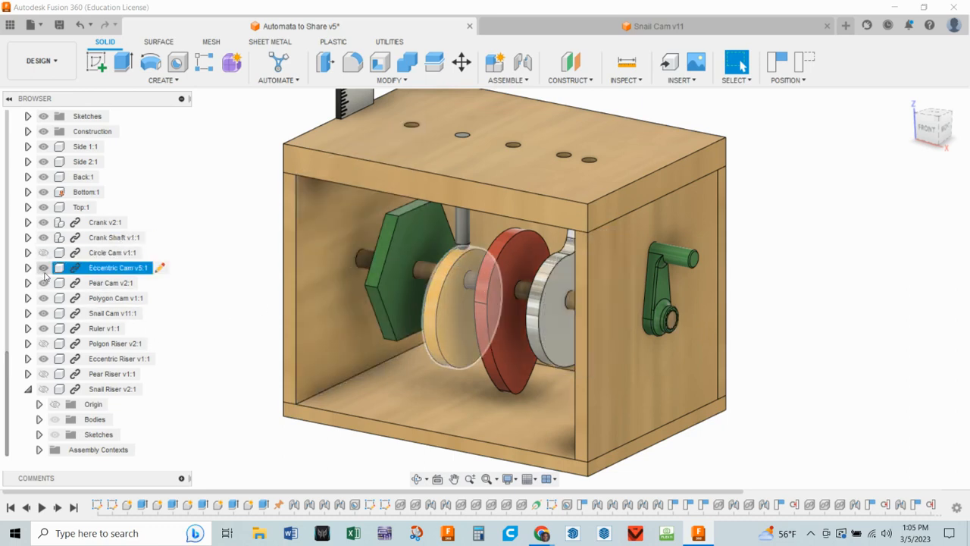
pyautogui.click(43, 268)
pyautogui.click(43, 267)
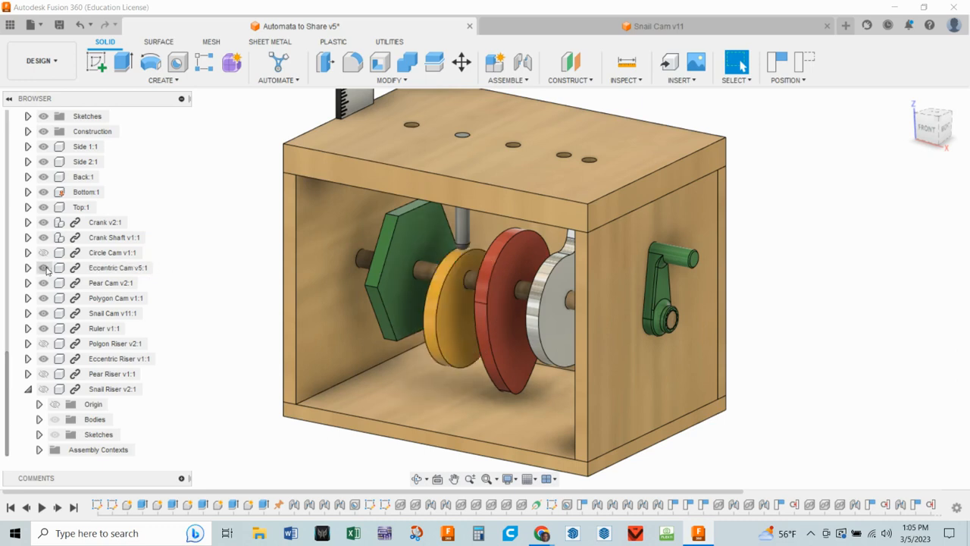
pyautogui.click(43, 283)
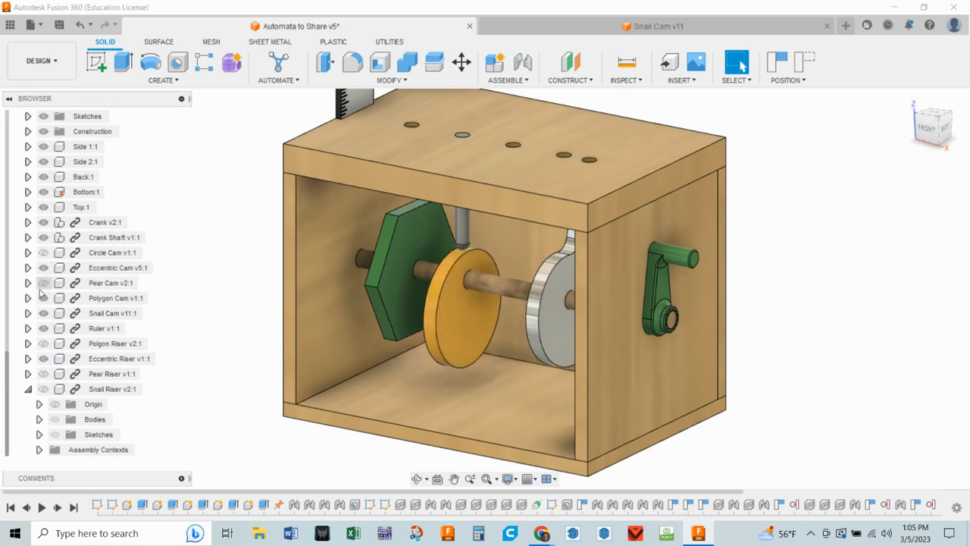
pyautogui.click(43, 298)
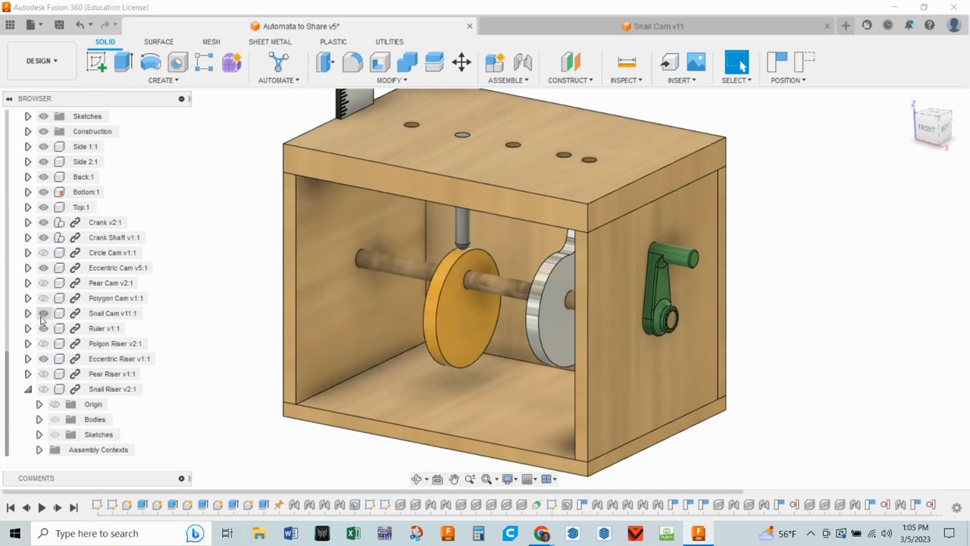
pyautogui.click(43, 313)
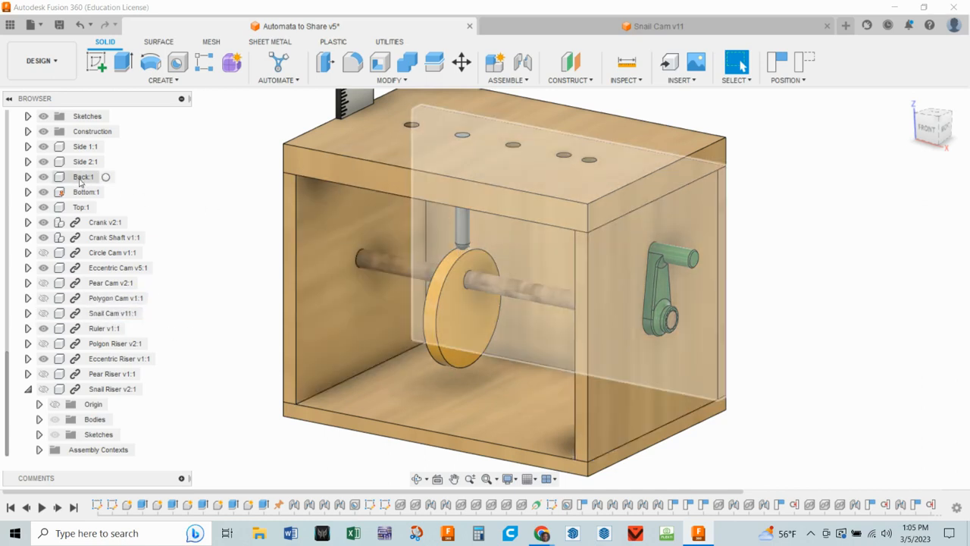
# Examine the isolated eccentric cam with its riser, crank and ruler, and locate the assembly's joints
pyautogui.scroll(10, 121, 197)
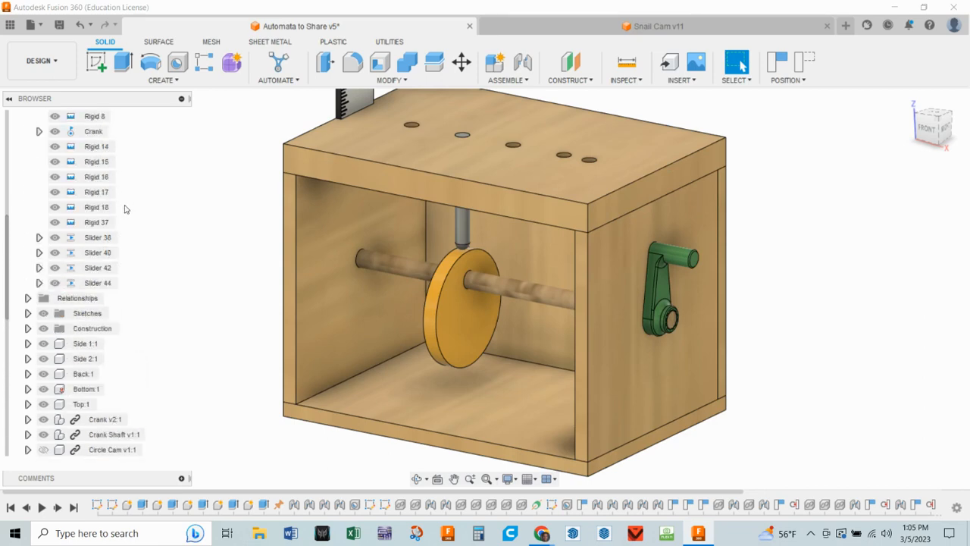
pyautogui.scroll(5, 126, 221)
pyautogui.scroll(2, 250, 318)
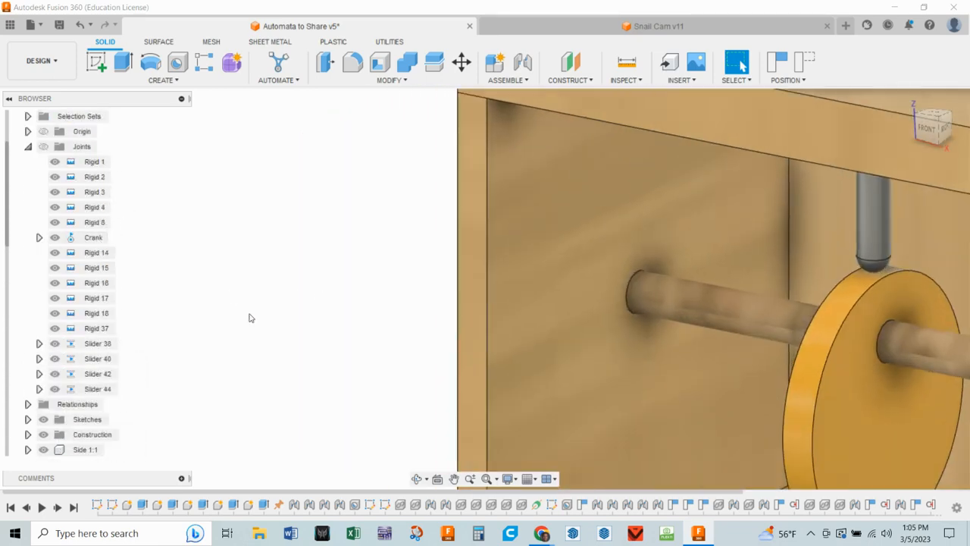
pyautogui.scroll(-6, 215, 329)
pyautogui.scroll(2, 205, 368)
pyautogui.scroll(-3, 205, 368)
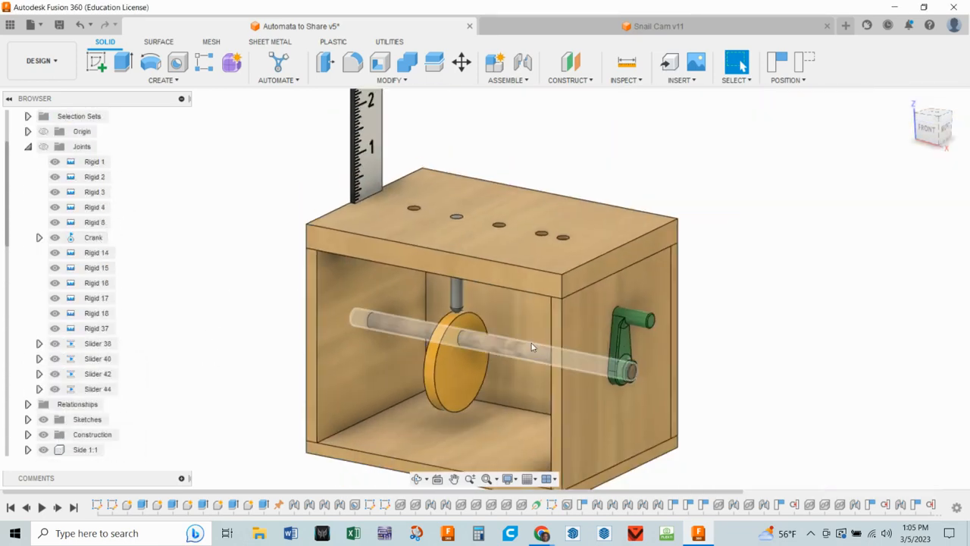
pyautogui.scroll(1, 727, 303)
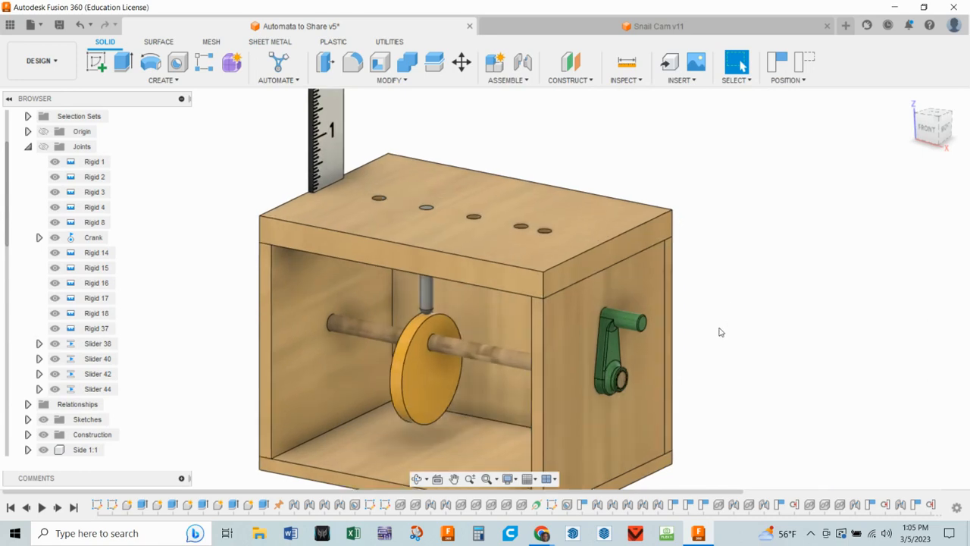
pyautogui.scroll(-1, 144, 400)
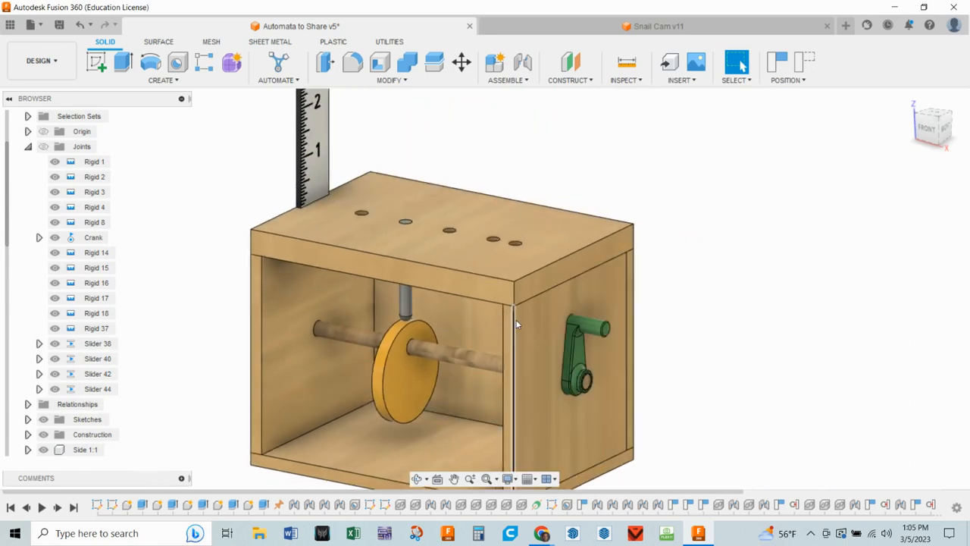
# Hide the Side 2 panel of the box and view the assembly squarely from its right face
pyautogui.moveTo(696, 281); pyautogui.dragTo(809, 209, button='middle')
pyautogui.scroll(-10, 38, 357)
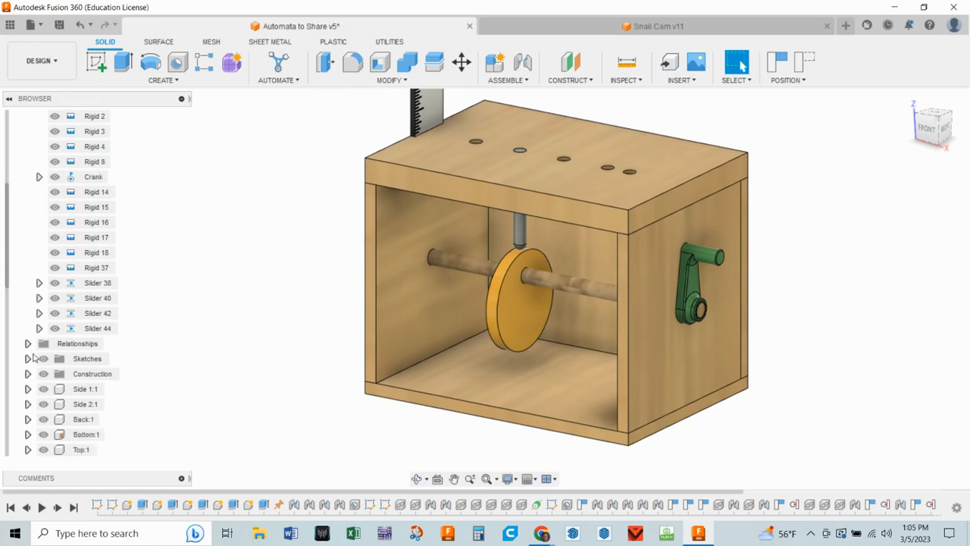
pyautogui.scroll(-1, 39, 361)
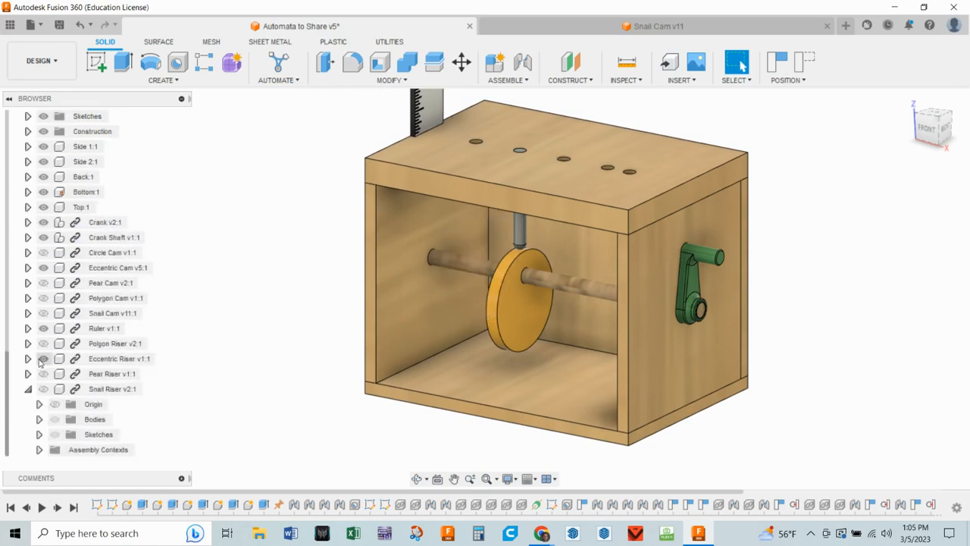
pyautogui.scroll(5, 49, 345)
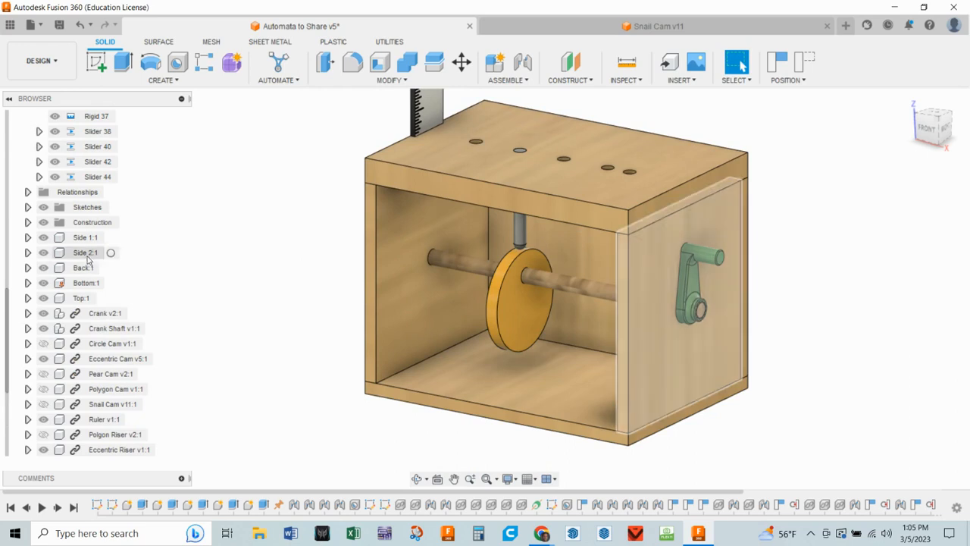
pyautogui.click(43, 252)
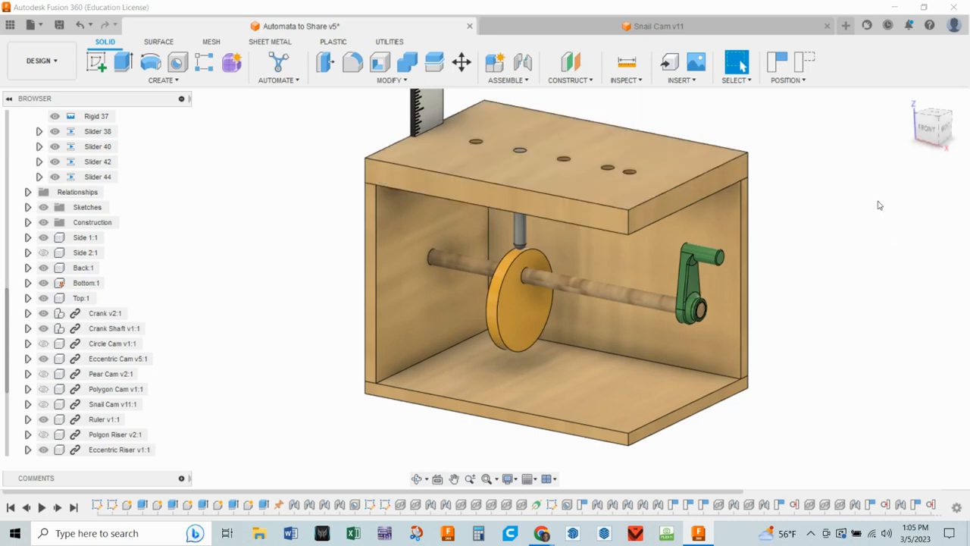
pyautogui.scroll(1, 921, 203)
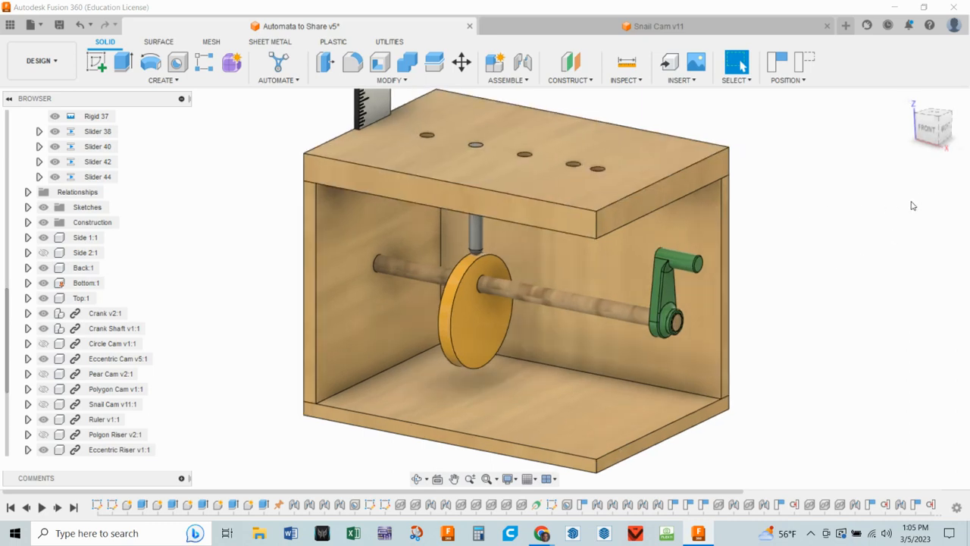
pyautogui.click(945, 130)
pyautogui.moveTo(541, 197); pyautogui.dragTo(794, 299, button='middle')
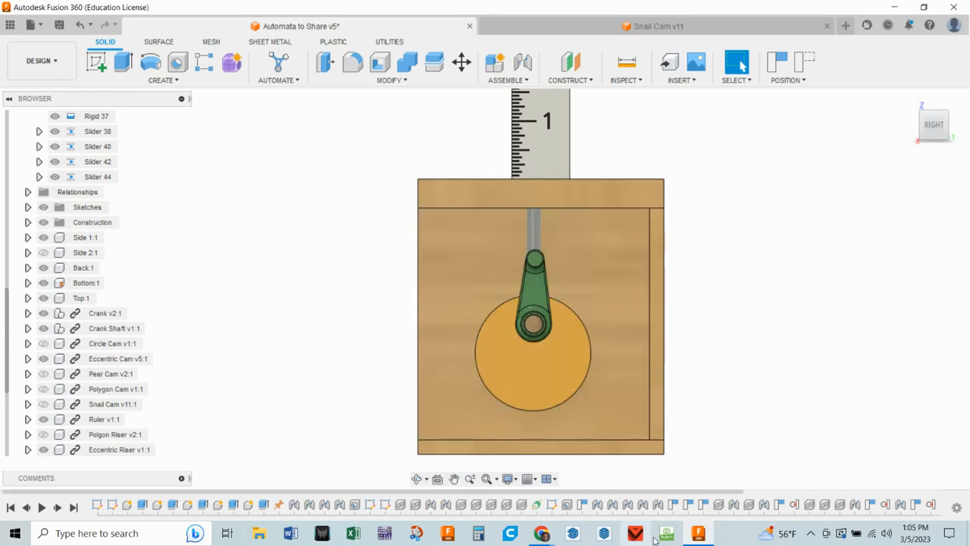
# Check the displacement worksheet in Google Slides, then examine the ruler's graduations above the box top in Fusion 360
pyautogui.click(698, 533)
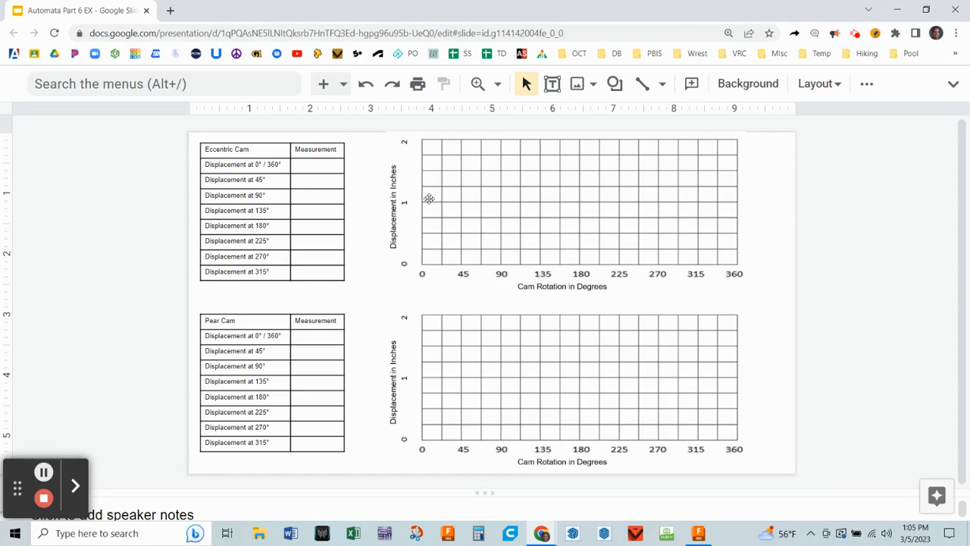
pyautogui.click(697, 532)
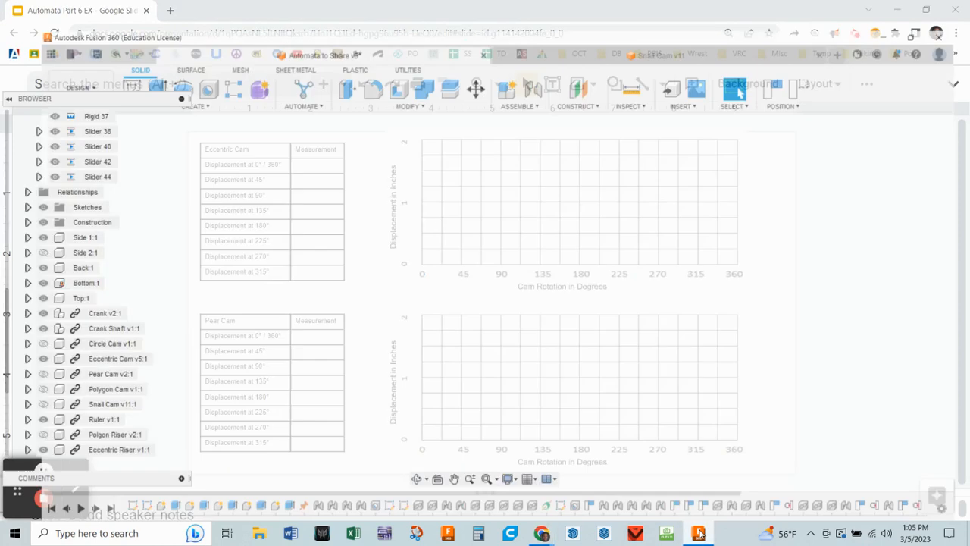
pyautogui.scroll(5, 560, 114)
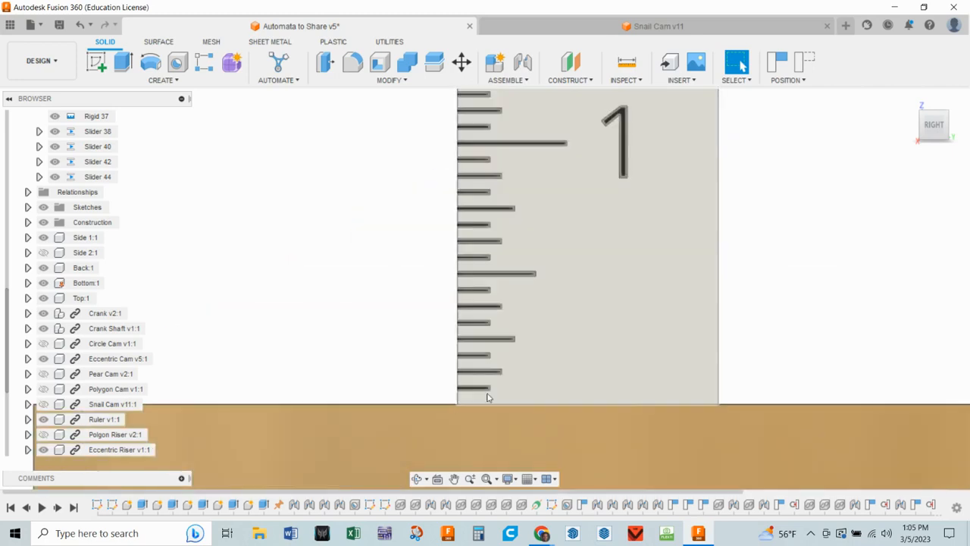
pyautogui.scroll(1, 622, 250)
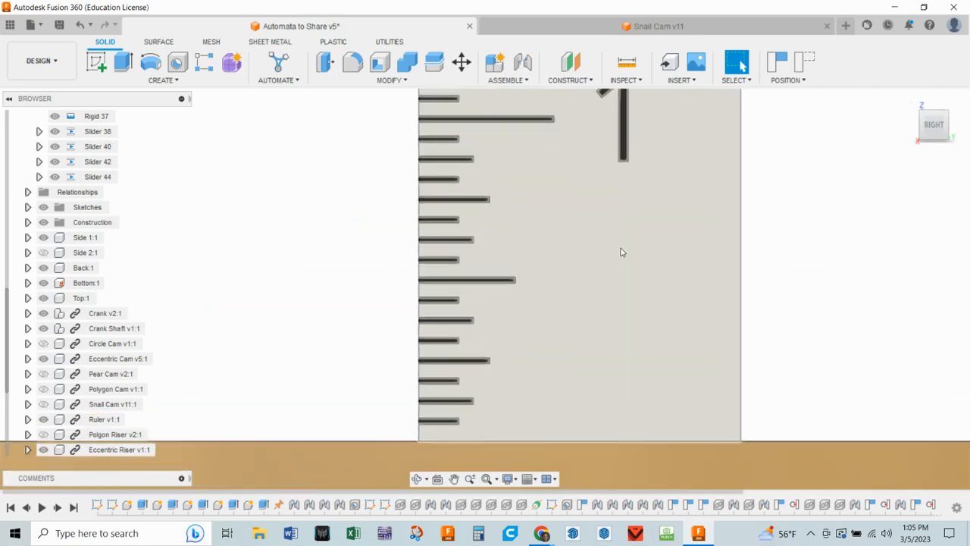
pyautogui.scroll(-1, 621, 252)
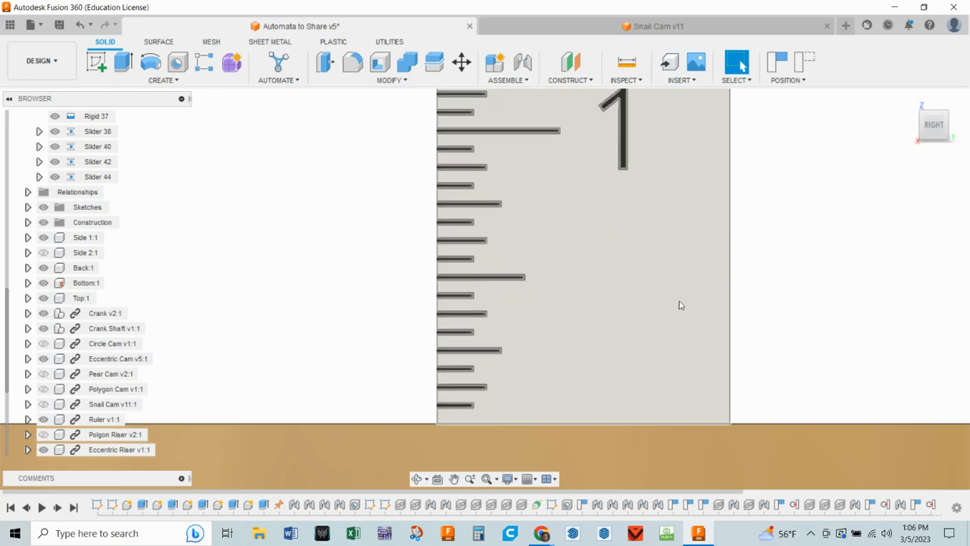
pyautogui.scroll(1, 679, 306)
pyautogui.scroll(-3, 713, 304)
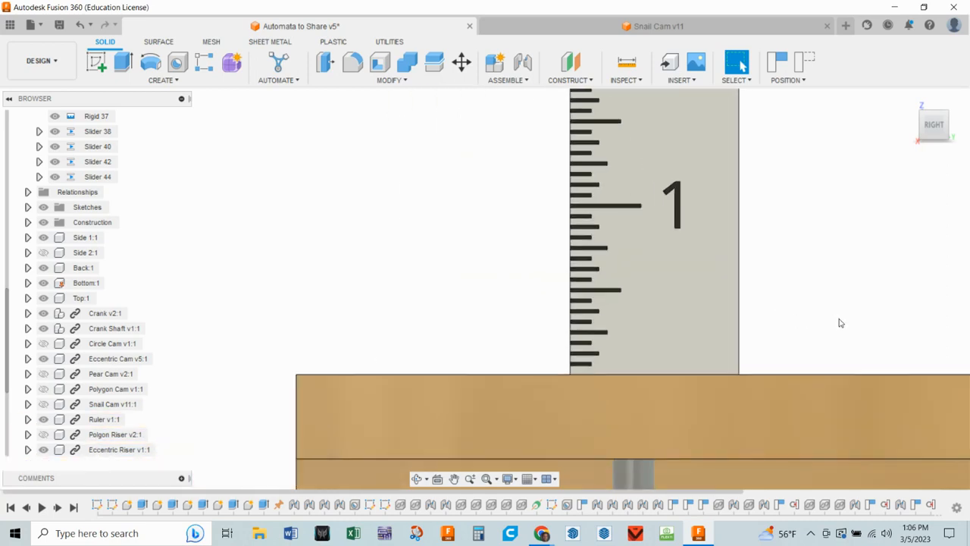
pyautogui.scroll(-1, 858, 323)
pyautogui.scroll(-2, 757, 206)
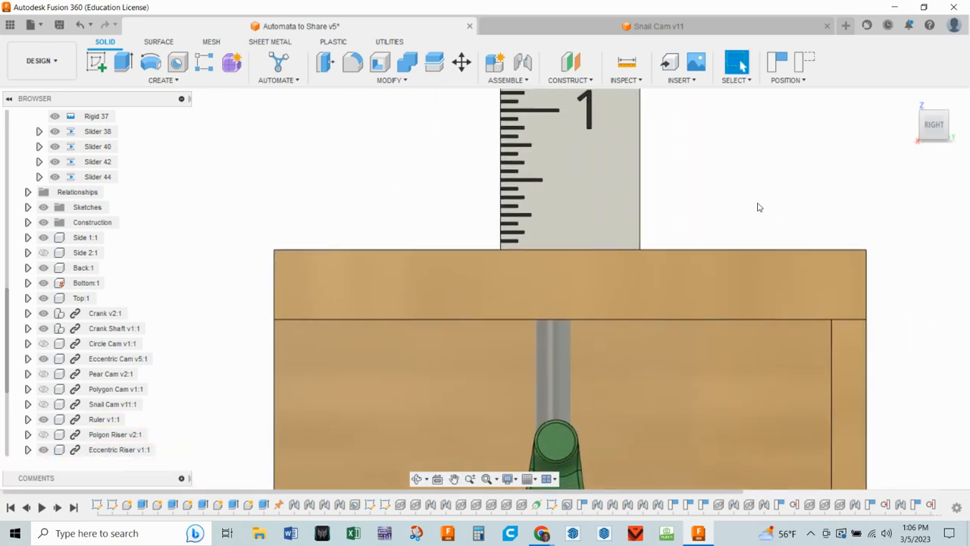
pyautogui.scroll(-3, 837, 304)
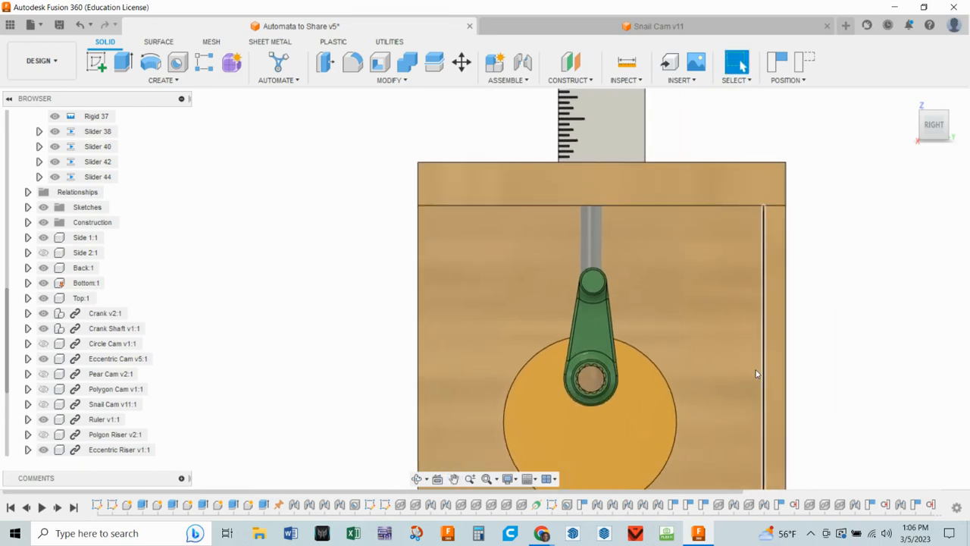
# Switch to the Google Slides worksheet, enter 0 as the Eccentric Cam displacement at 0°/360°, and return to Fusion 360
pyautogui.click(633, 534)
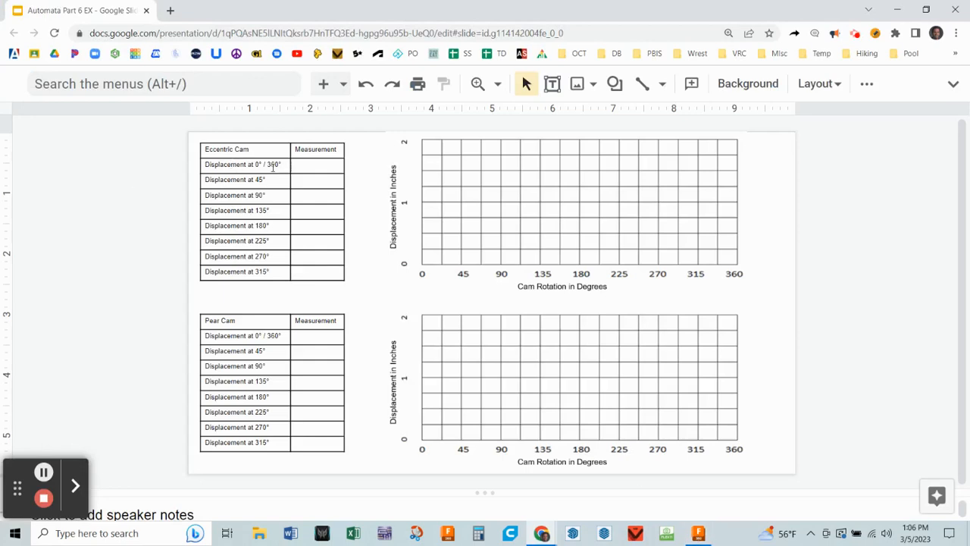
pyautogui.click(320, 166)
pyautogui.click(321, 166)
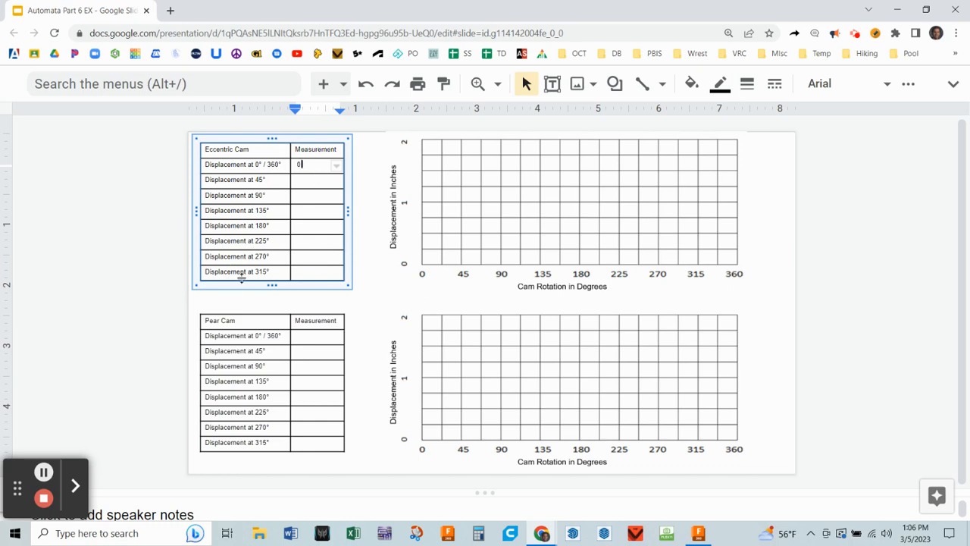
pyautogui.click(317, 180)
pyautogui.click(310, 164)
pyautogui.click(307, 180)
pyautogui.click(697, 533)
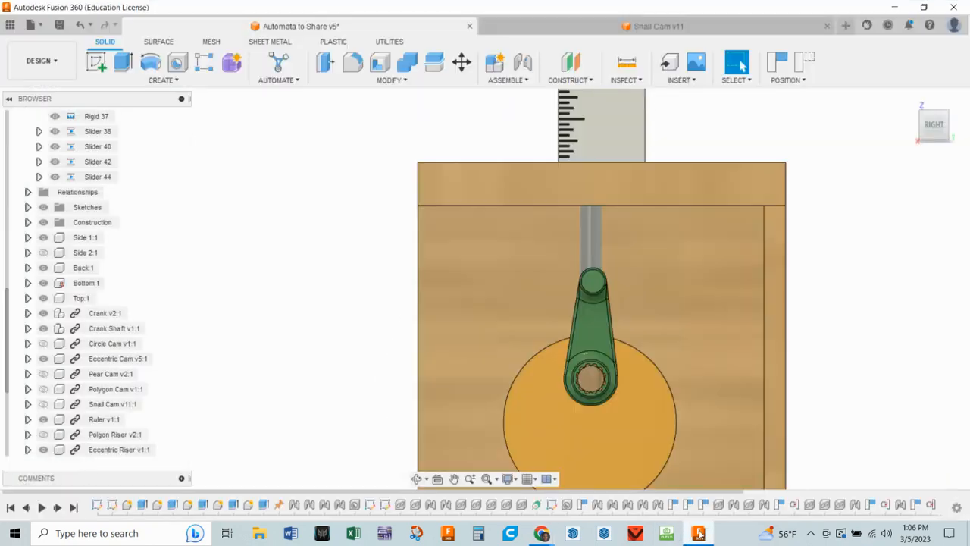
# Rotate the crank slightly clockwise by hand from its upright position
pyautogui.moveTo(794, 298); pyautogui.dragTo(771, 235)
pyautogui.moveTo(772, 234); pyautogui.dragTo(772, 236, button='middle')
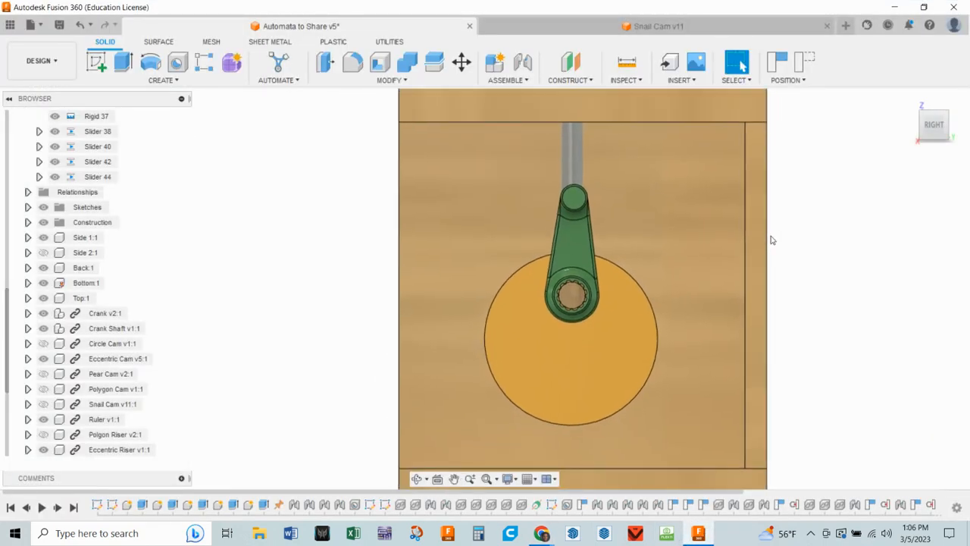
pyautogui.scroll(1, 770, 239)
pyautogui.scroll(-3, 770, 239)
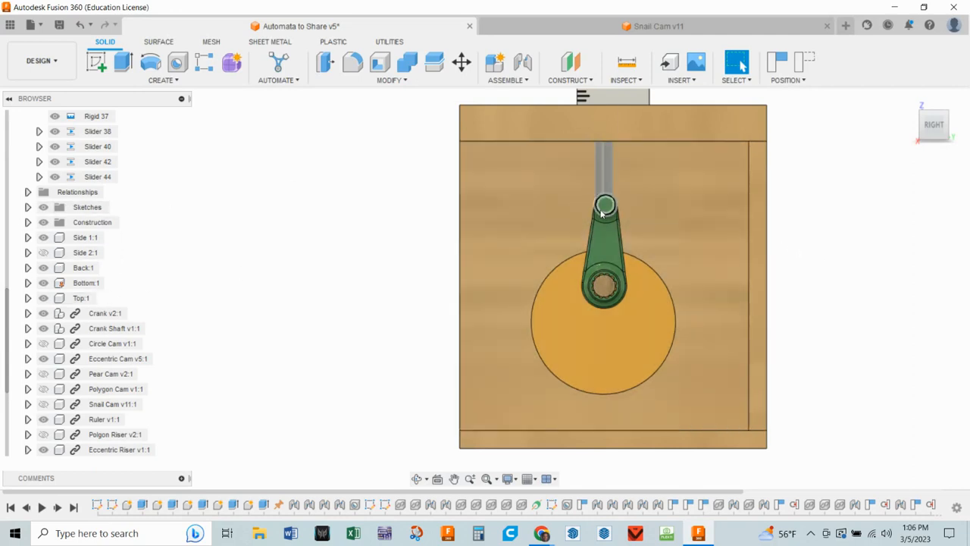
pyautogui.moveTo(601, 214); pyautogui.dragTo(628, 218)
# Return the Crank joint to its home position
pyautogui.scroll(-2, 202, 229)
pyautogui.moveTo(203, 231); pyautogui.dragTo(203, 206, button='middle')
pyautogui.scroll(5, 91, 227)
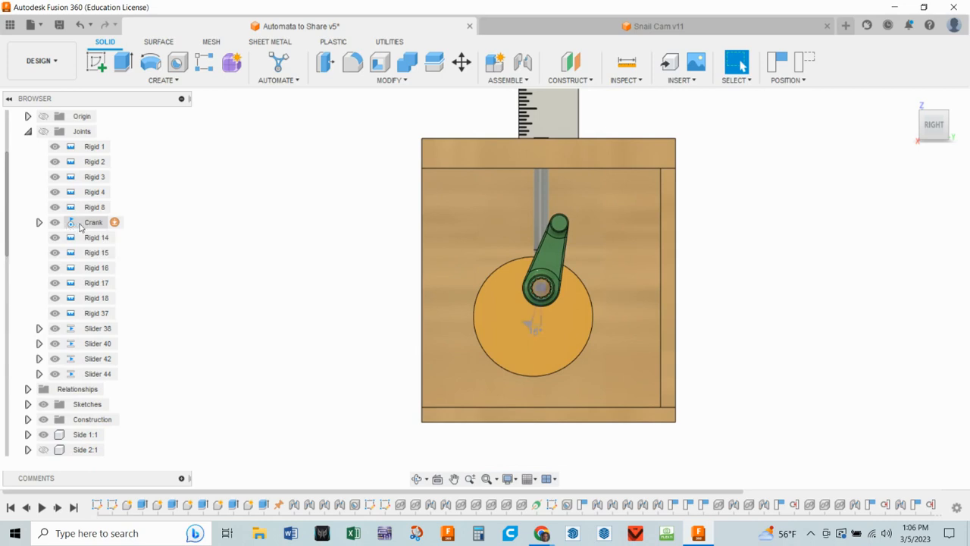
pyautogui.rightClick(87, 225)
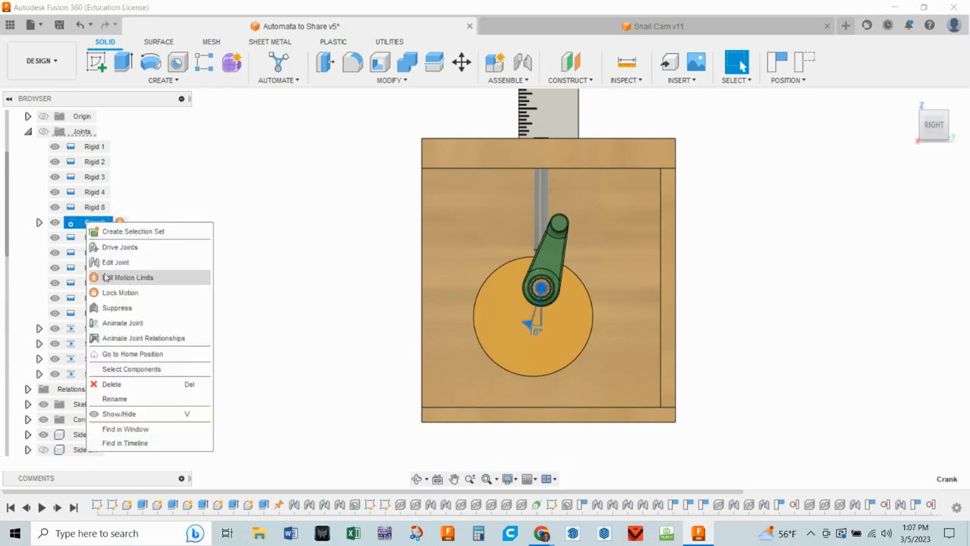
pyautogui.click(130, 356)
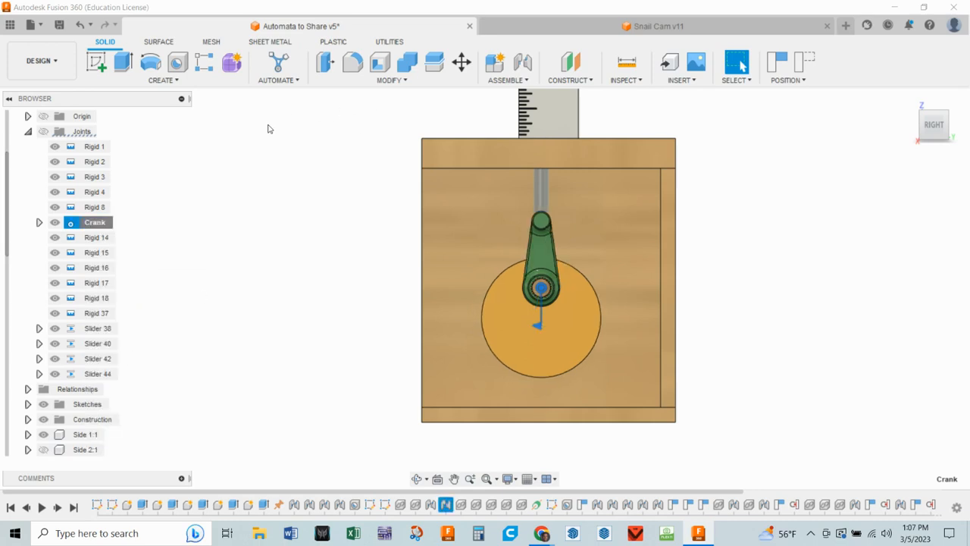
pyautogui.rightClick(85, 224)
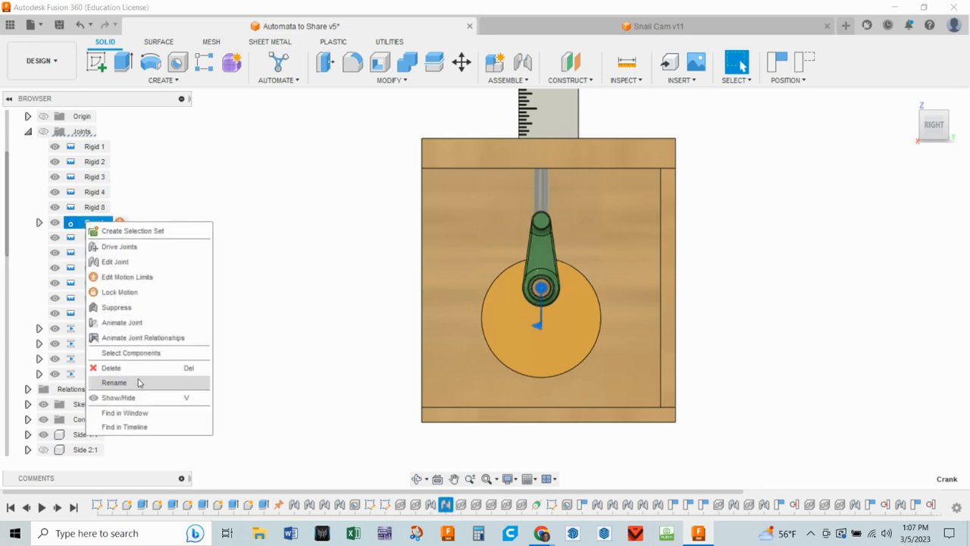
pyautogui.click(271, 186)
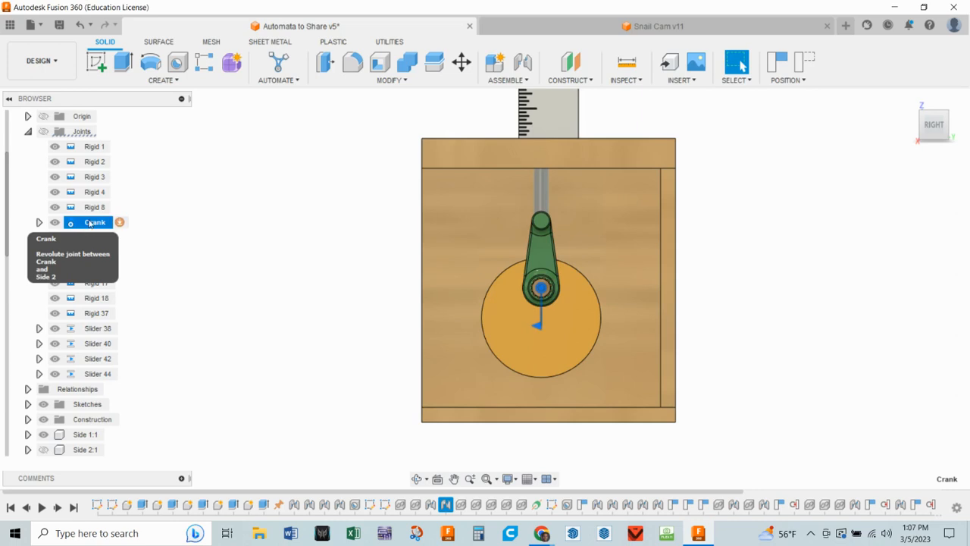
# Drive the Crank joint to a rotation of 45 degrees
pyautogui.rightClick(87, 226)
pyautogui.click(125, 248)
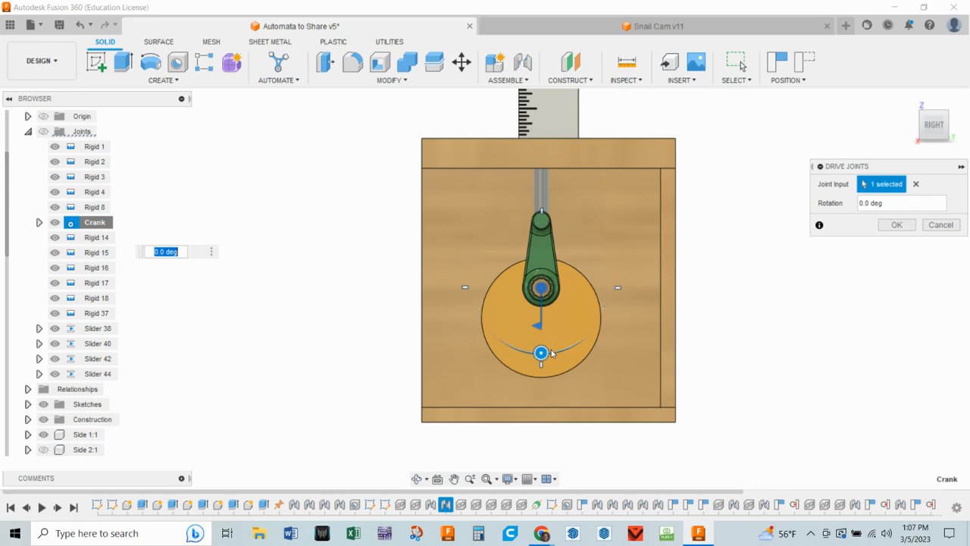
pyautogui.moveTo(543, 352); pyautogui.dragTo(498, 335)
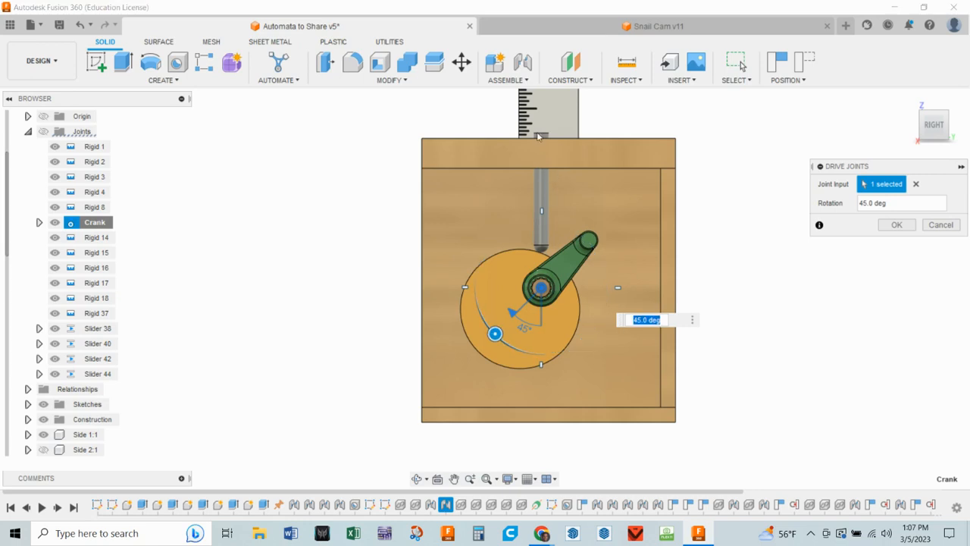
# Read the riser's height on the ruler, enter 1/8 as the worksheet's Eccentric Cam displacement at 45°, and return to Fusion 360
pyautogui.scroll(5, 540, 141)
pyautogui.scroll(4, 538, 144)
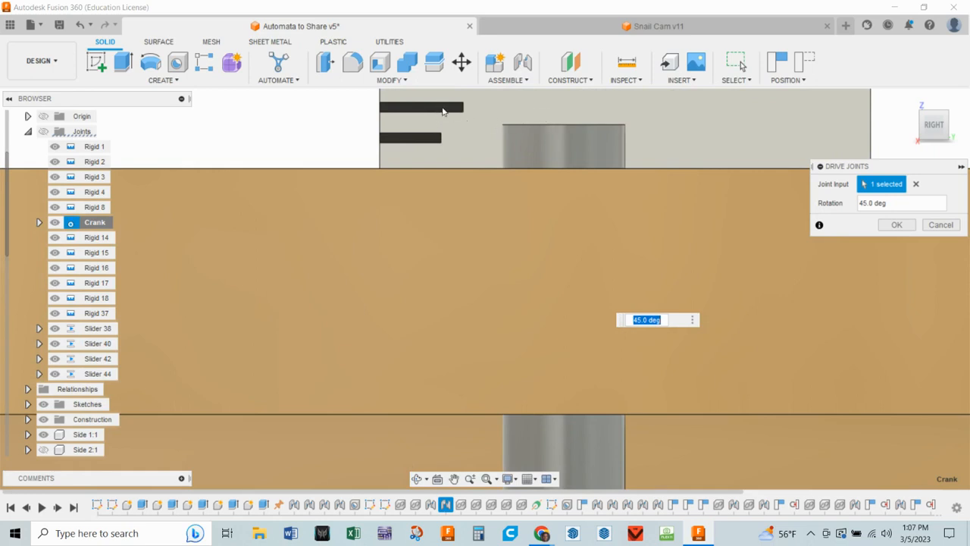
pyautogui.scroll(-6, 523, 167)
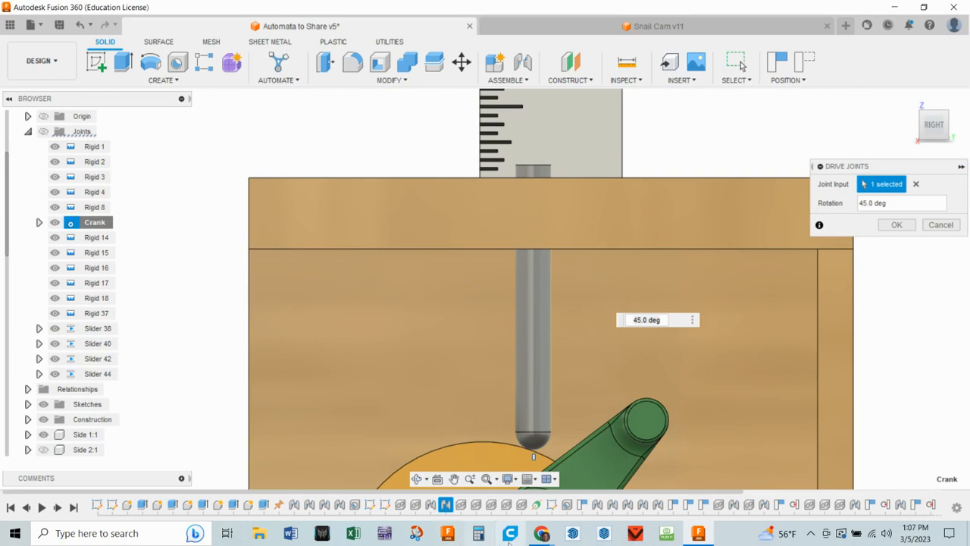
pyautogui.click(698, 533)
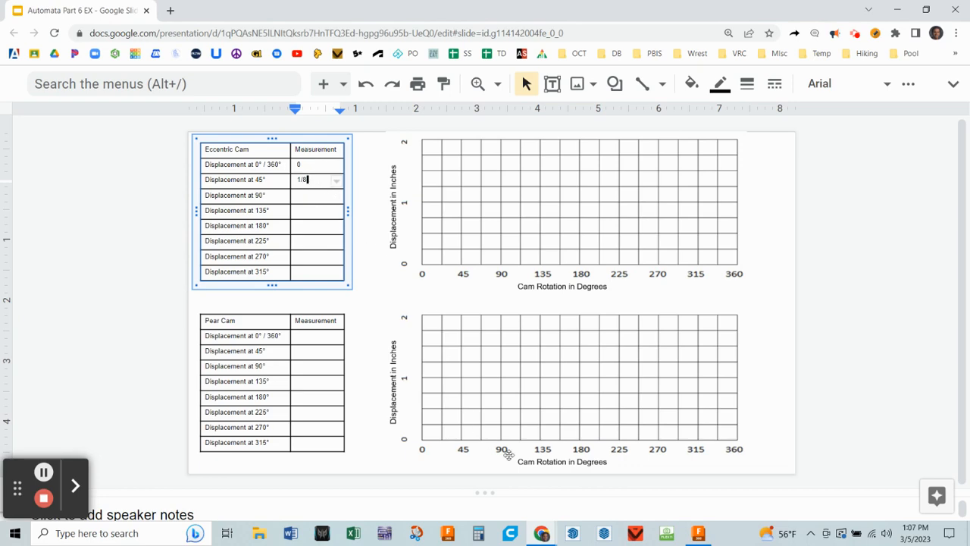
pyautogui.click(698, 533)
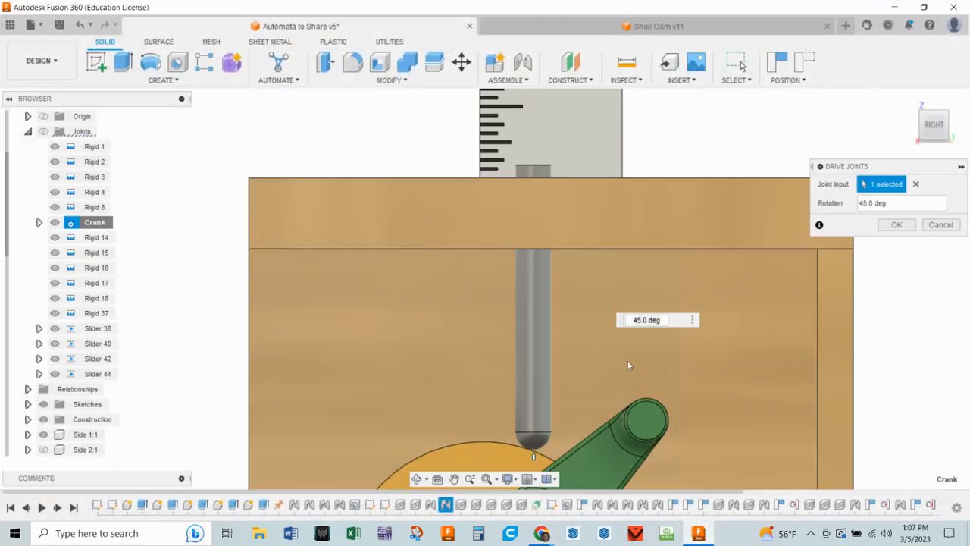
# Drive the Crank joint to 90 degrees and read the riser's height against the ruler
pyautogui.moveTo(740, 386); pyautogui.dragTo(626, 200, button='middle')
pyautogui.moveTo(444, 335); pyautogui.dragTo(428, 290)
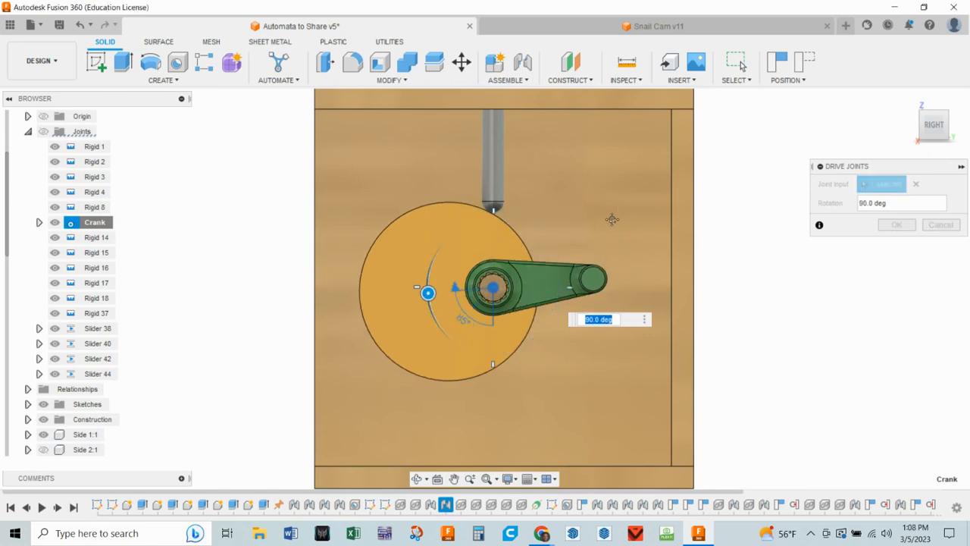
pyautogui.moveTo(612, 217); pyautogui.dragTo(682, 427, button='middle')
pyautogui.scroll(5, 601, 310)
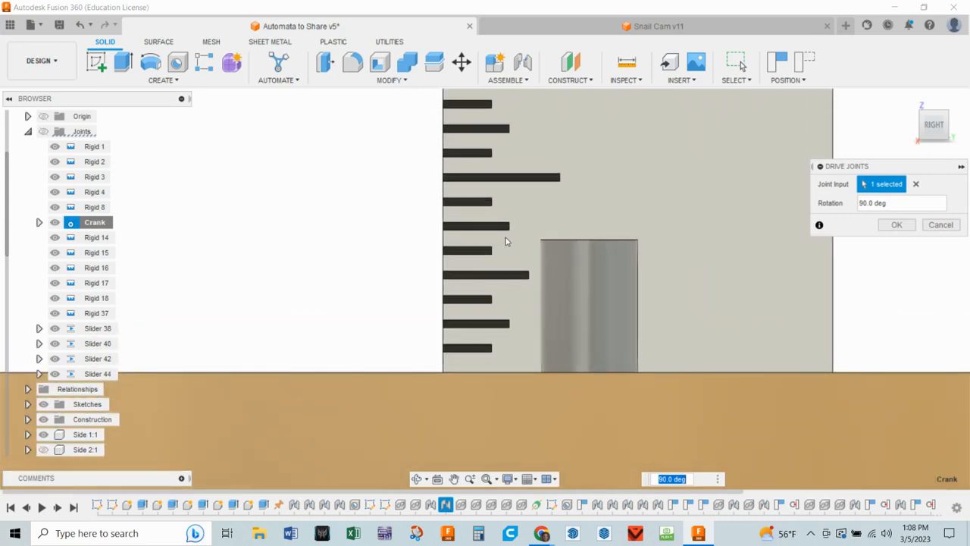
pyautogui.scroll(-2, 486, 263)
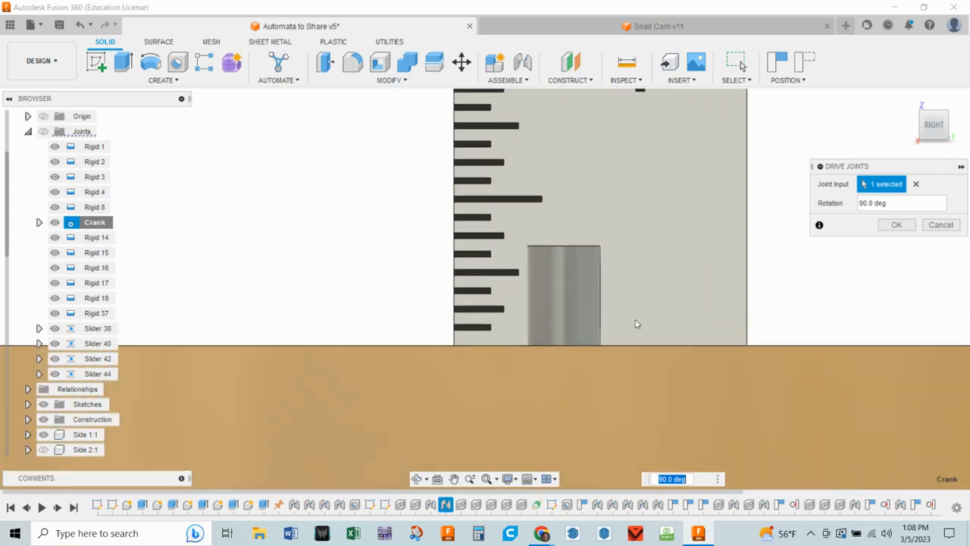
# Switch to the Google Slides worksheet, enter 3/8 as the Eccentric Cam displacement at 90°, and return to Fusion 360
pyautogui.click(698, 534)
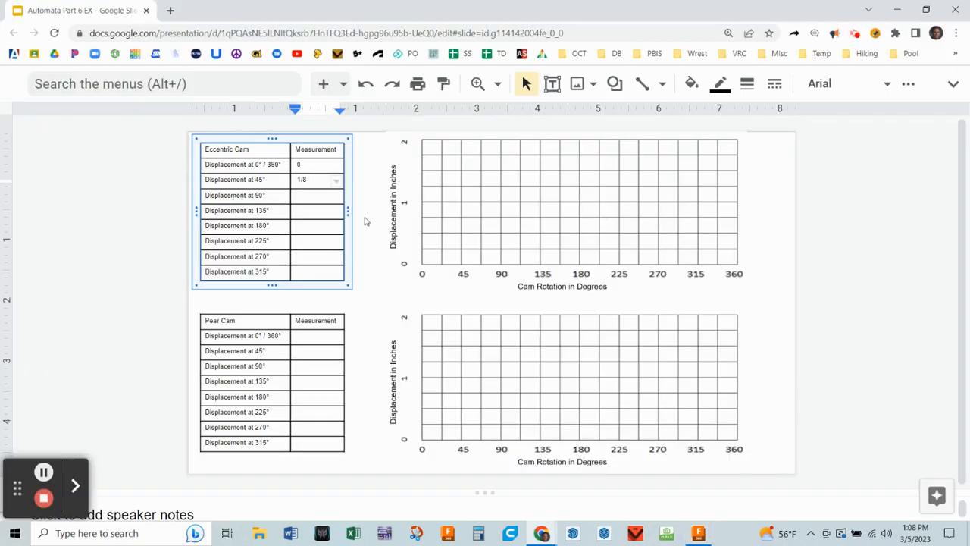
pyautogui.click(331, 200)
pyautogui.write('3/88')
pyautogui.click(697, 532)
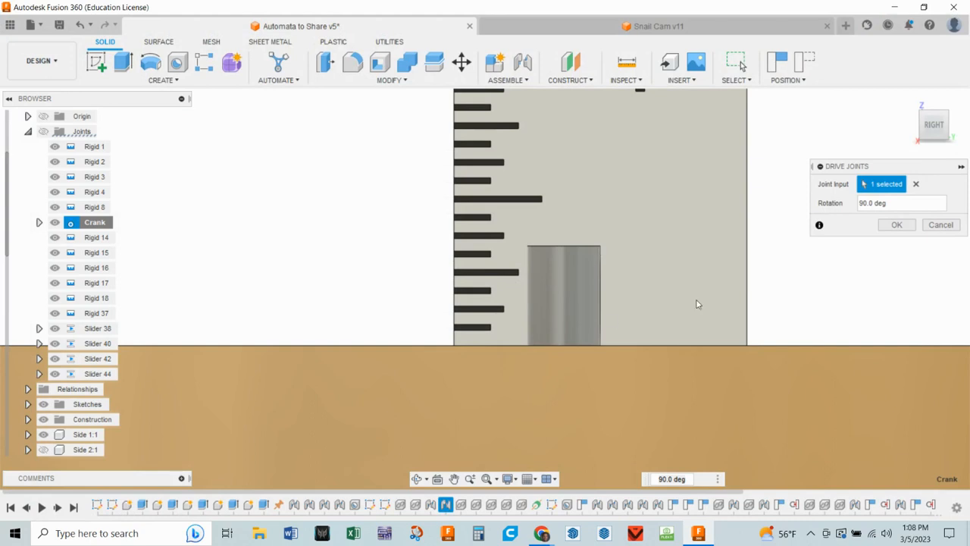
# Drive the Crank joint to 135 degrees and read the riser's height against the ruler
pyautogui.scroll(3, 675, 325)
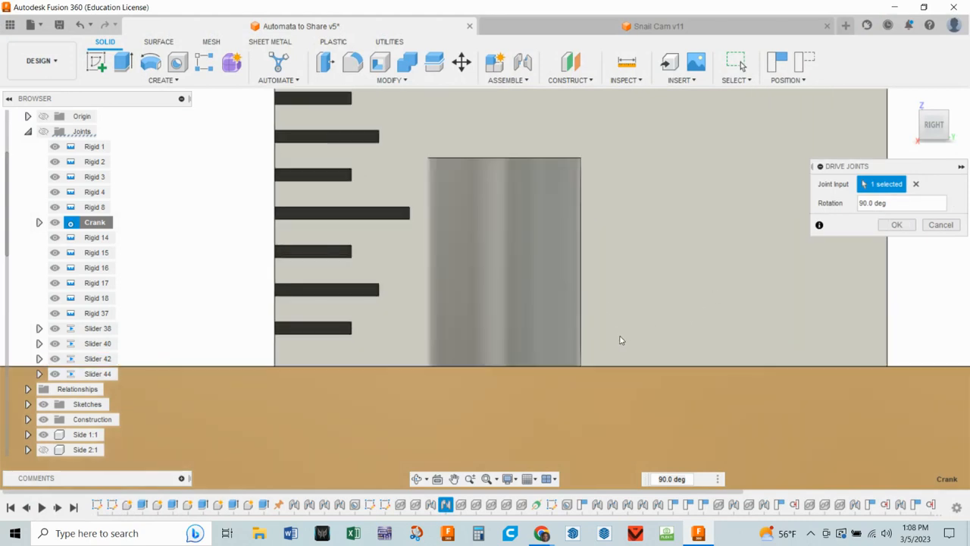
pyautogui.scroll(-6, 619, 340)
pyautogui.scroll(-1, 656, 401)
pyautogui.moveTo(633, 335); pyautogui.dragTo(573, 90, button='middle')
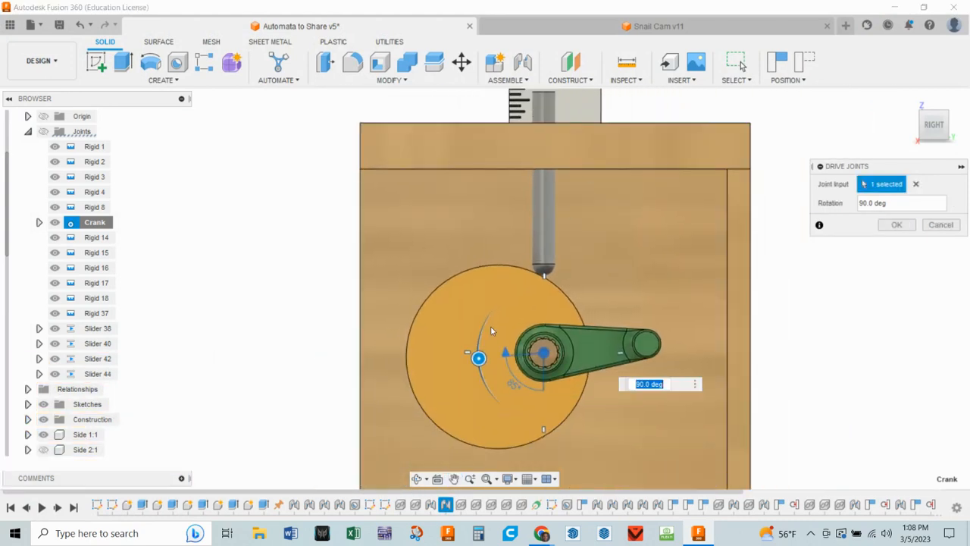
pyautogui.moveTo(479, 357); pyautogui.dragTo(497, 306)
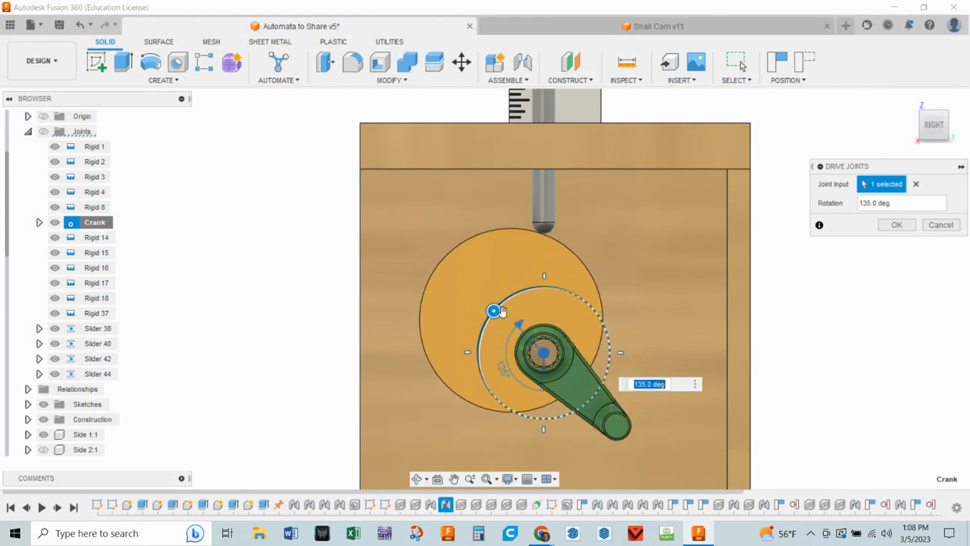
pyautogui.moveTo(769, 152); pyautogui.dragTo(760, 358, button='middle')
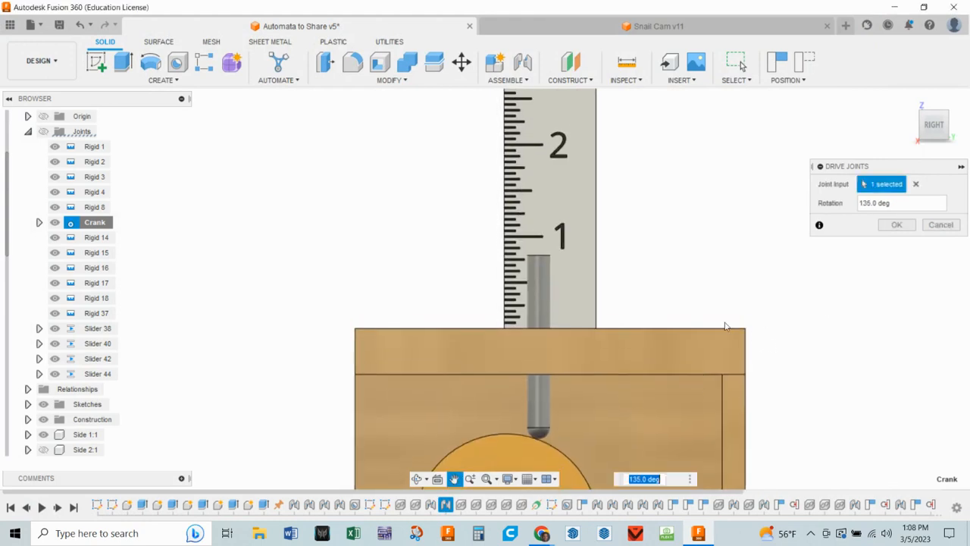
pyautogui.scroll(3, 572, 283)
pyautogui.scroll(2, 572, 283)
pyautogui.scroll(3, 467, 230)
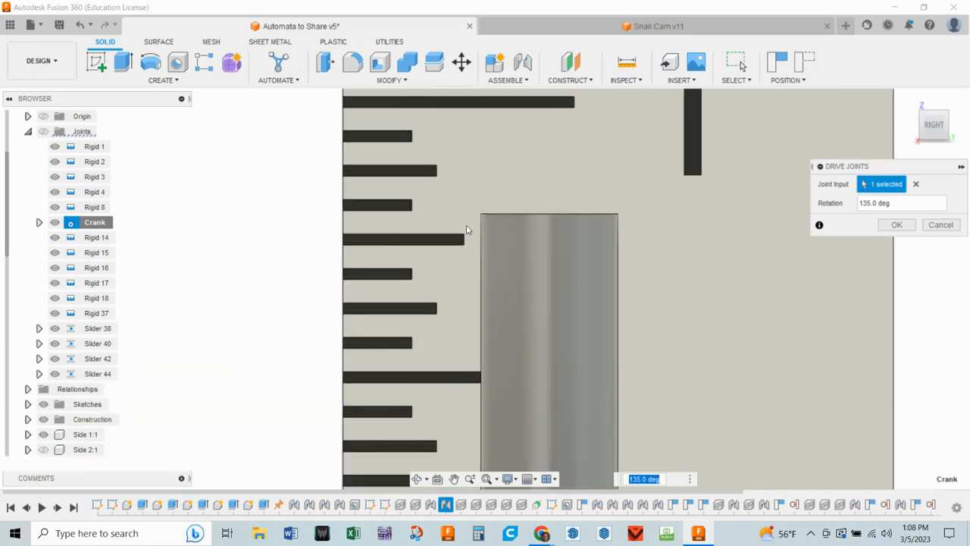
pyautogui.scroll(-3, 416, 226)
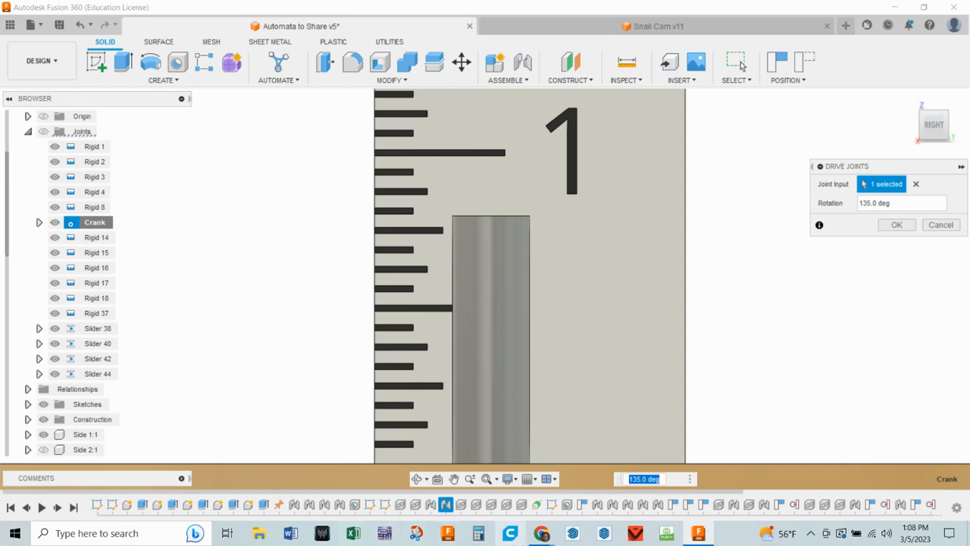
# Switch to the Google Slides worksheet, enter 13/16 as the Eccentric Cam displacement at 135°, and return to Fusion 360
pyautogui.click(666, 534)
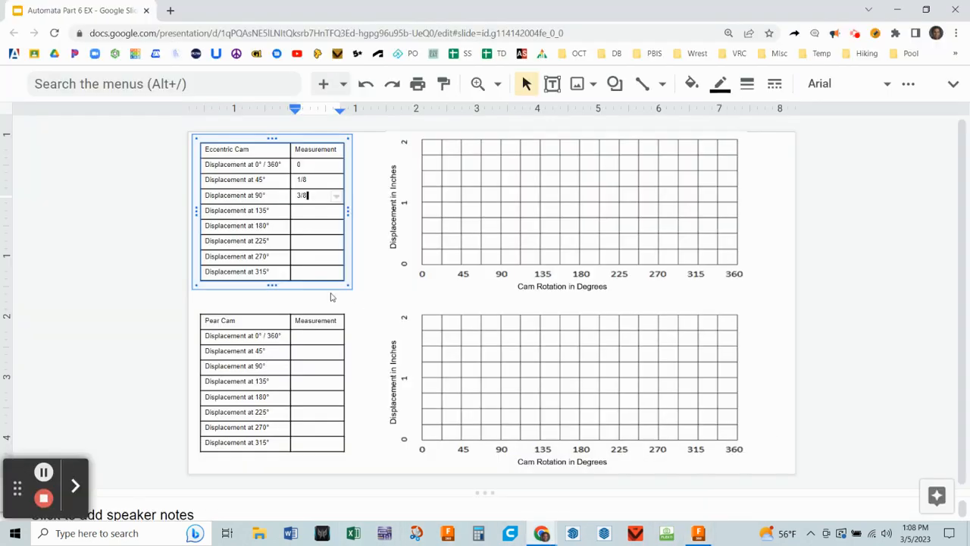
pyautogui.click(336, 210)
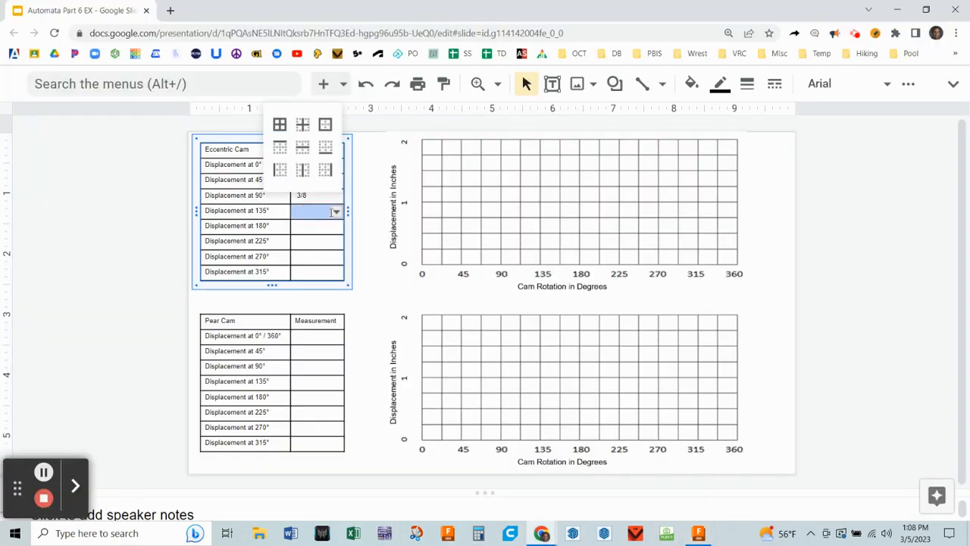
pyautogui.click(331, 212)
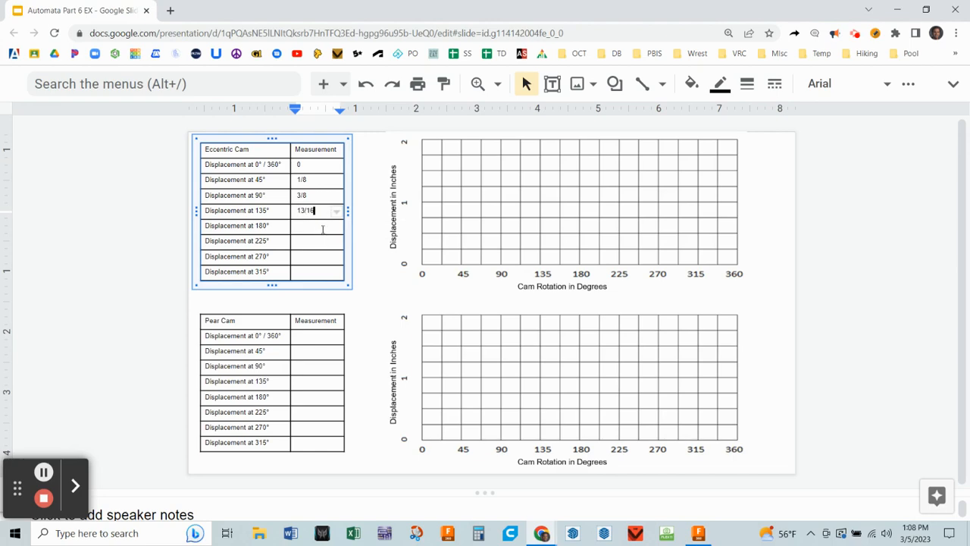
pyautogui.write('13/16')
pyautogui.click(322, 229)
pyautogui.click(697, 533)
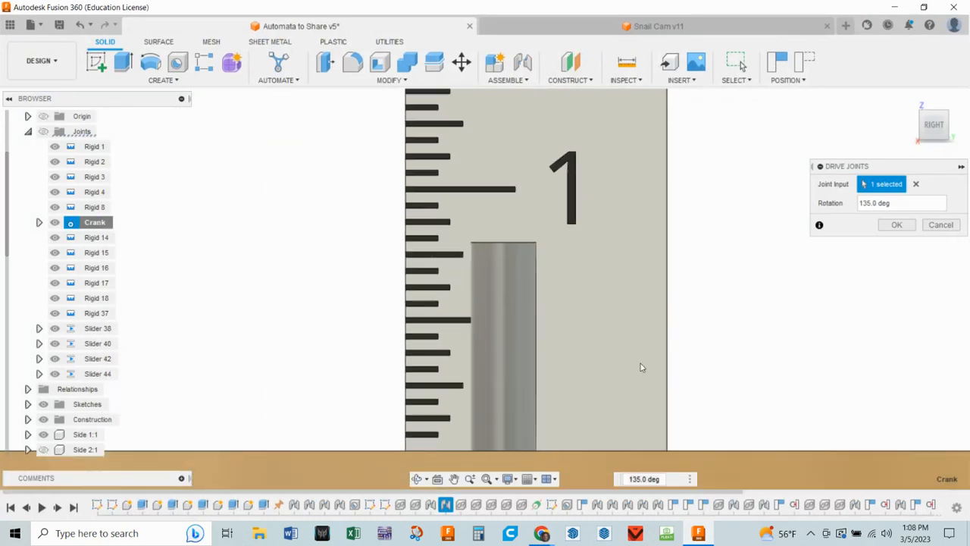
# Drive the Crank joint to 180 degrees, read the riser's height on the ruler, and switch to the Google Slides worksheet
pyautogui.scroll(-6, 661, 366)
pyautogui.moveTo(696, 348); pyautogui.dragTo(629, 182, button='middle')
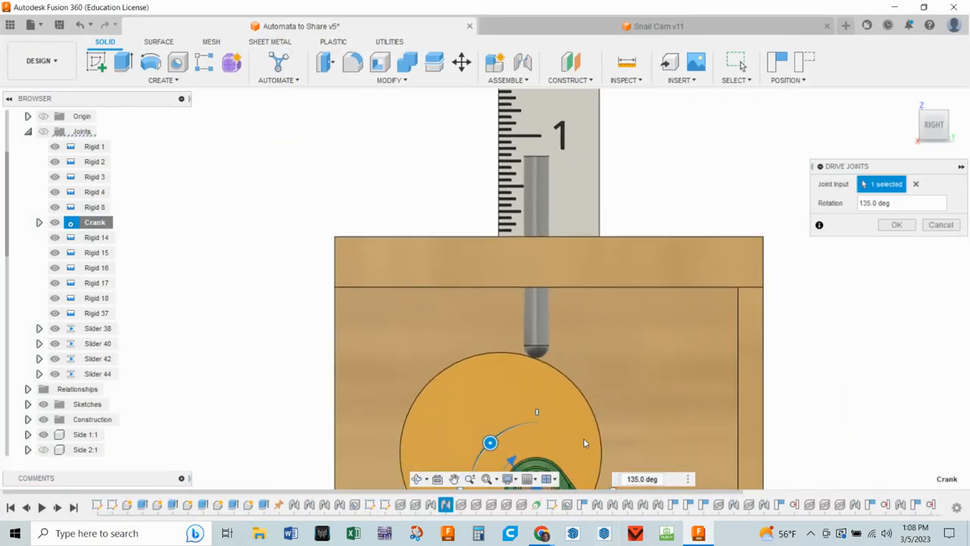
pyautogui.moveTo(484, 445); pyautogui.dragTo(536, 423)
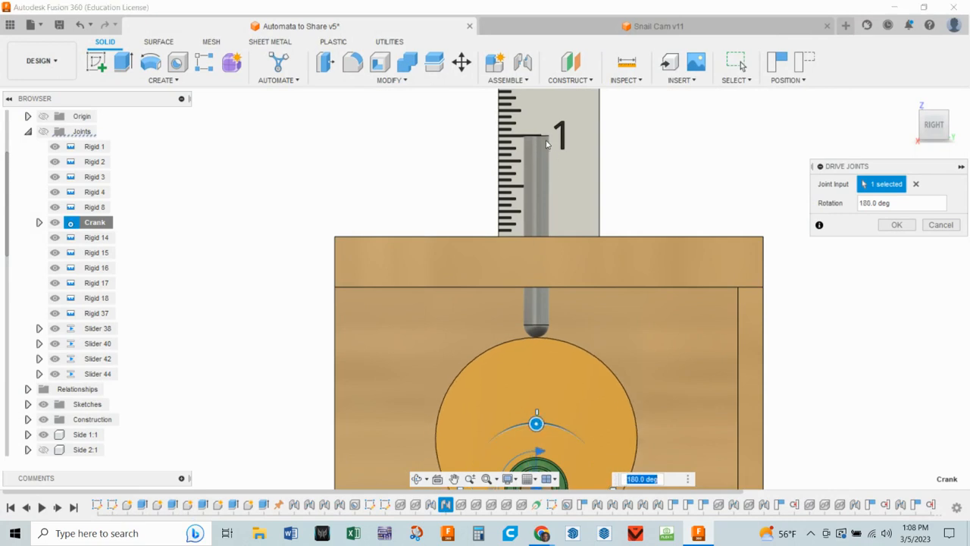
pyautogui.click(705, 534)
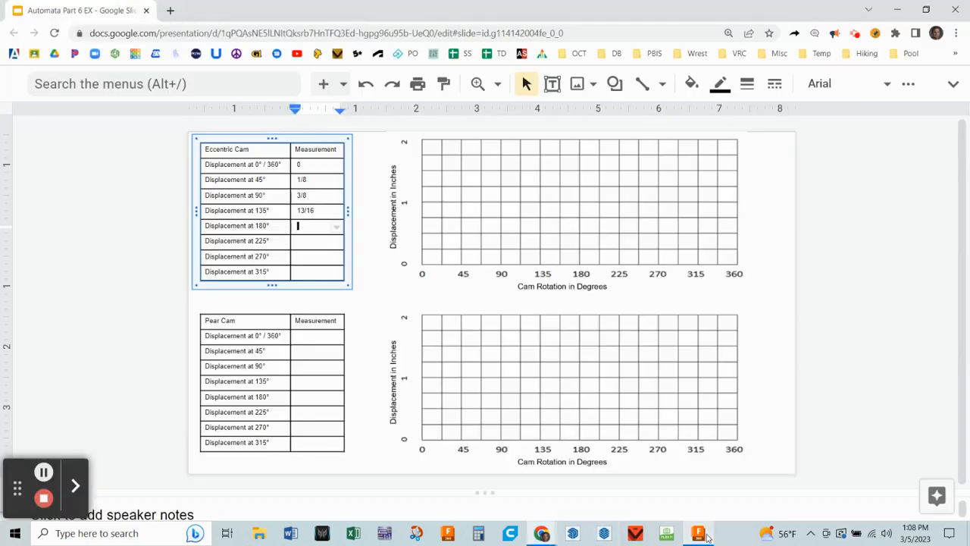
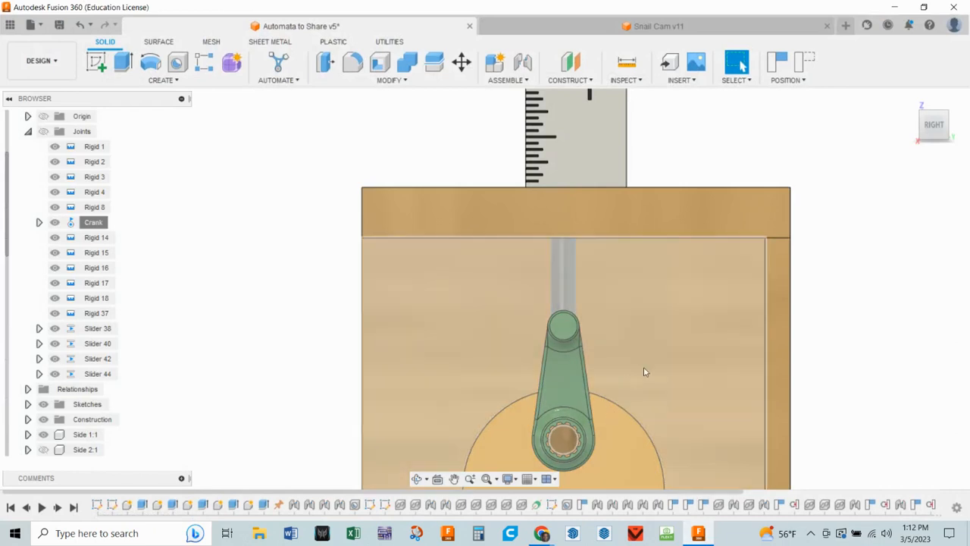
# Examine the whole automata from an angled front view and switch to the Google Slides worksheet to compare the eccentric cam's graph
pyautogui.scroll(-4, 775, 340)
pyautogui.keyDown('shift'); pyautogui.moveTo(828, 338); pyautogui.dragTo(880, 359, button='middle'); pyautogui.keyUp('shift')
pyautogui.moveTo(877, 350); pyautogui.dragTo(757, 266, button='middle')
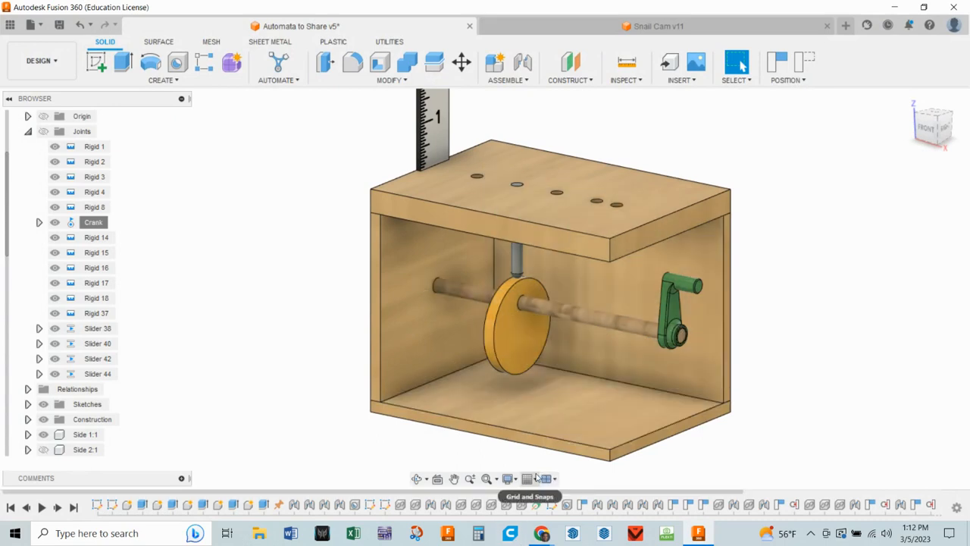
pyautogui.scroll(-1, 512, 447)
pyautogui.scroll(-1, 513, 447)
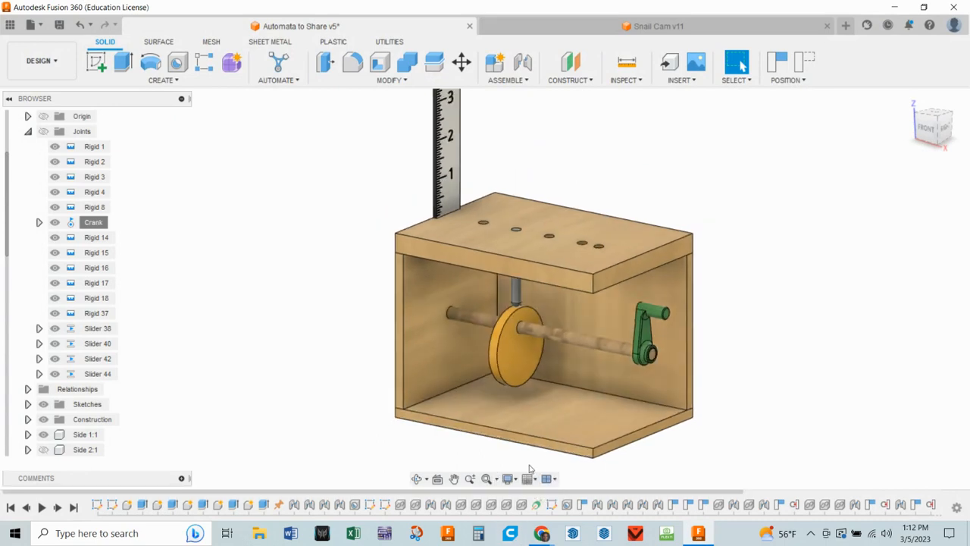
pyautogui.click(700, 535)
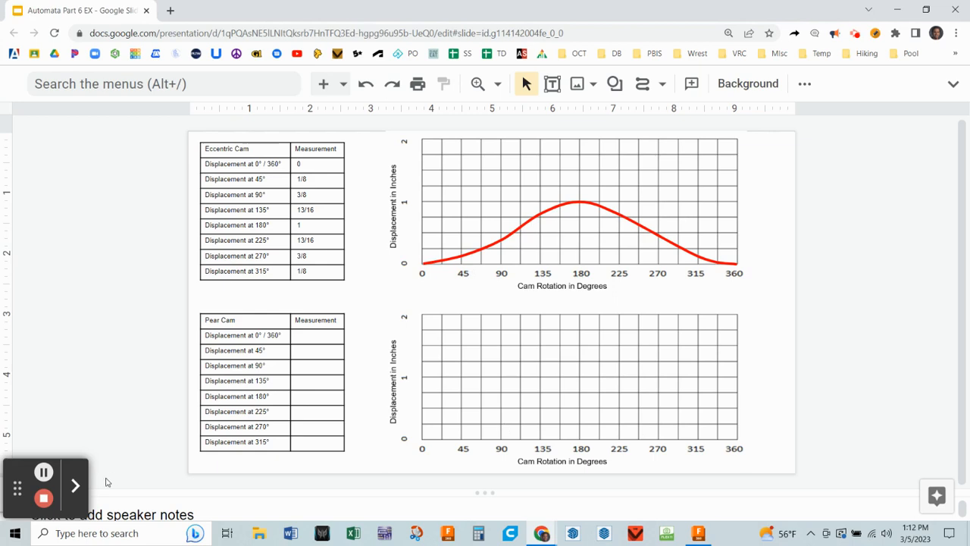
pyautogui.click(44, 472)
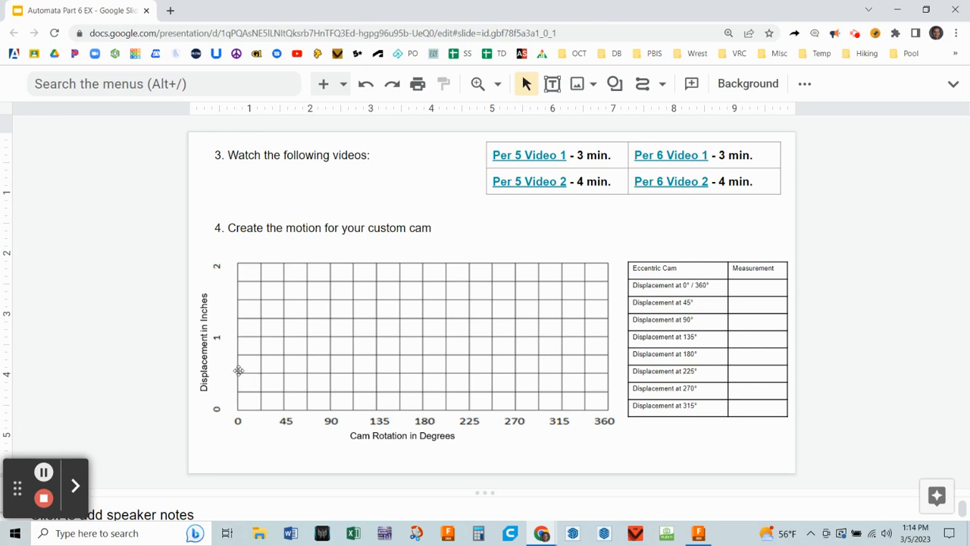
# Draw a wavy trial curve from 0° to 360° on the custom cam's displacement graph and delete it
pyautogui.click(663, 85)
pyautogui.click(642, 235)
pyautogui.click(236, 371)
pyautogui.click(280, 288)
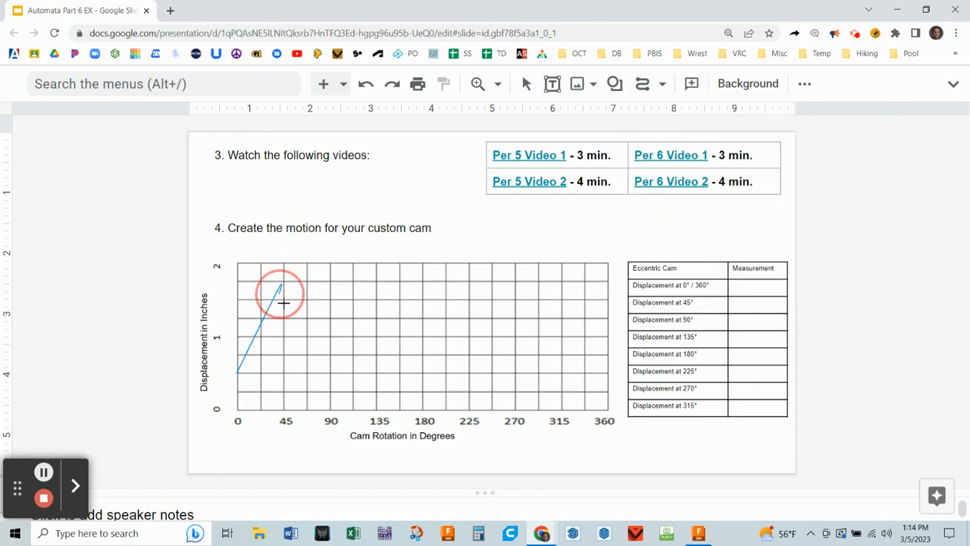
pyautogui.click(310, 370)
pyautogui.click(369, 304)
pyautogui.click(410, 350)
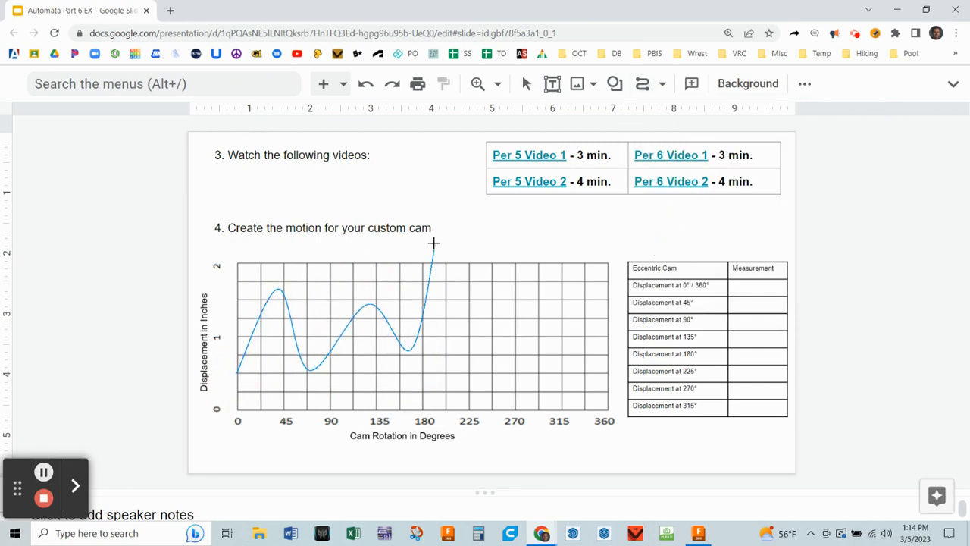
pyautogui.click(395, 269)
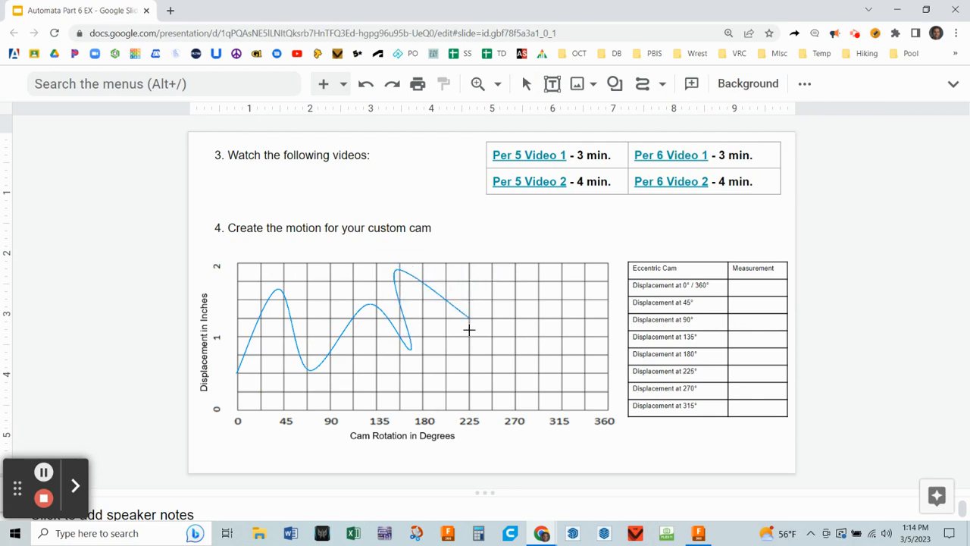
pyautogui.click(544, 342)
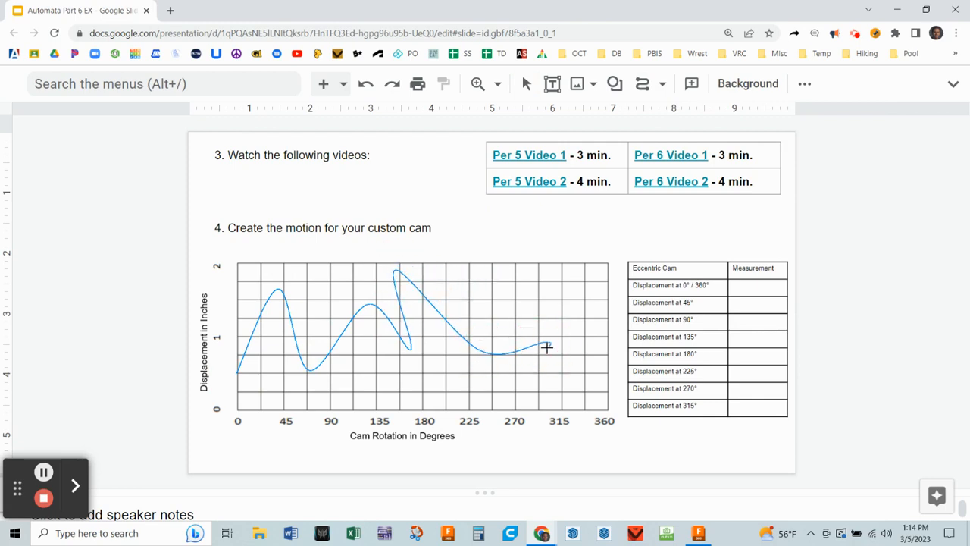
pyautogui.doubleClick(606, 365)
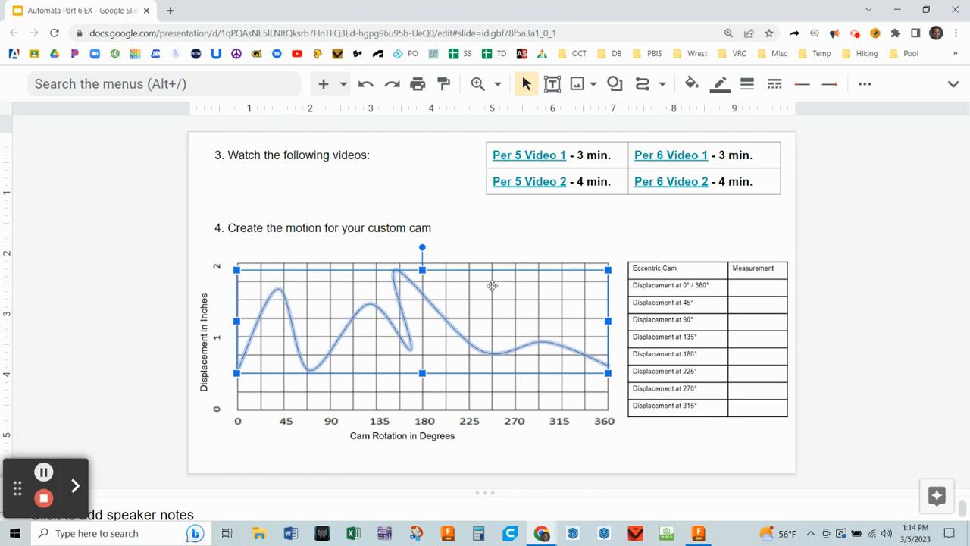
pyautogui.press('Delete')
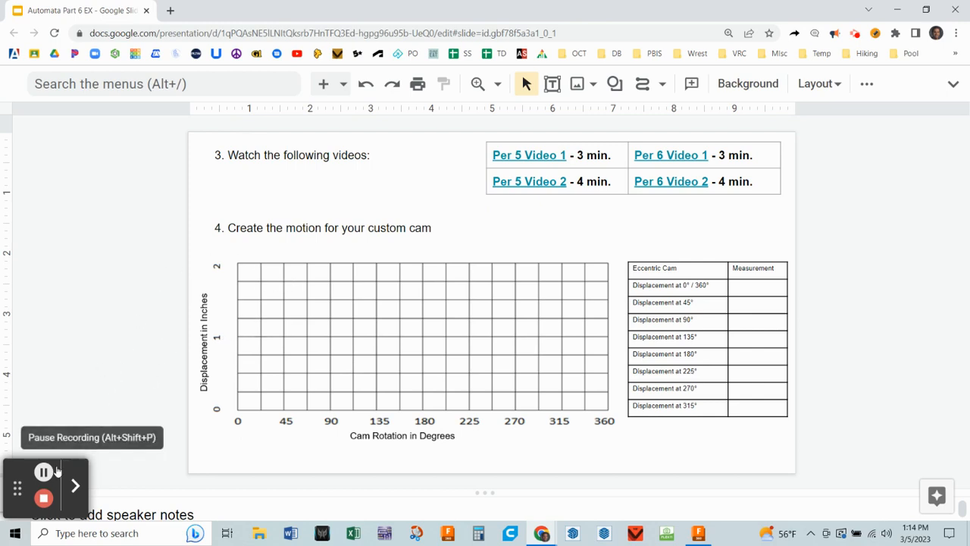
# Draw the custom cam's motion curve from about 1/2 inch at 0°, level at 1 inch from 90° to 180°, up to 2 inches near 315°, back to 1/2
pyautogui.click(662, 84)
pyautogui.click(678, 238)
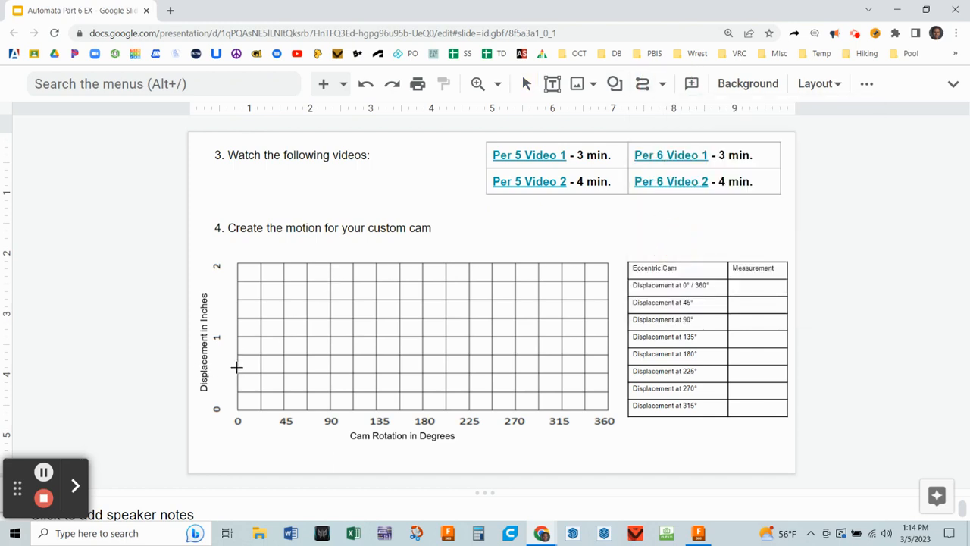
pyautogui.click(237, 371)
pyautogui.click(285, 357)
pyautogui.click(321, 337)
pyautogui.click(370, 335)
pyautogui.click(417, 335)
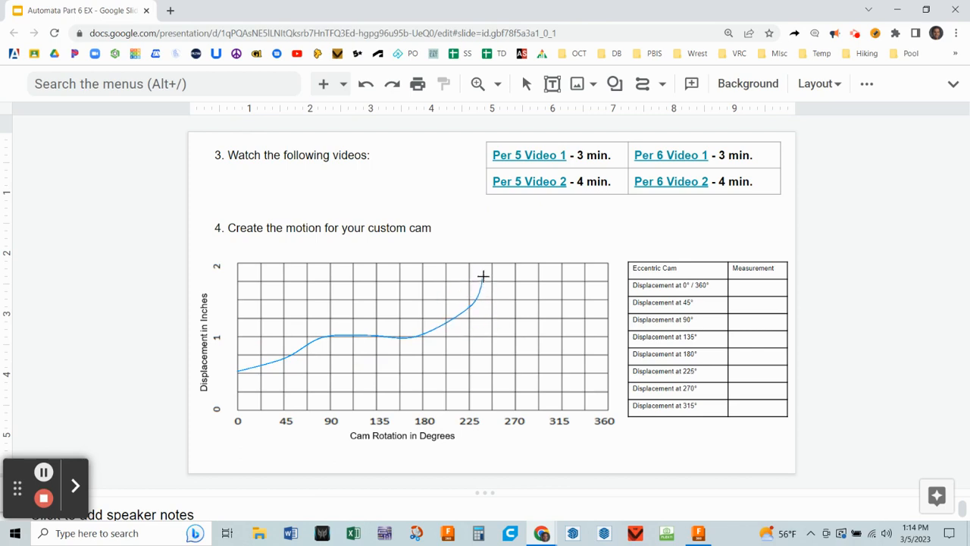
pyautogui.click(504, 273)
pyautogui.click(551, 268)
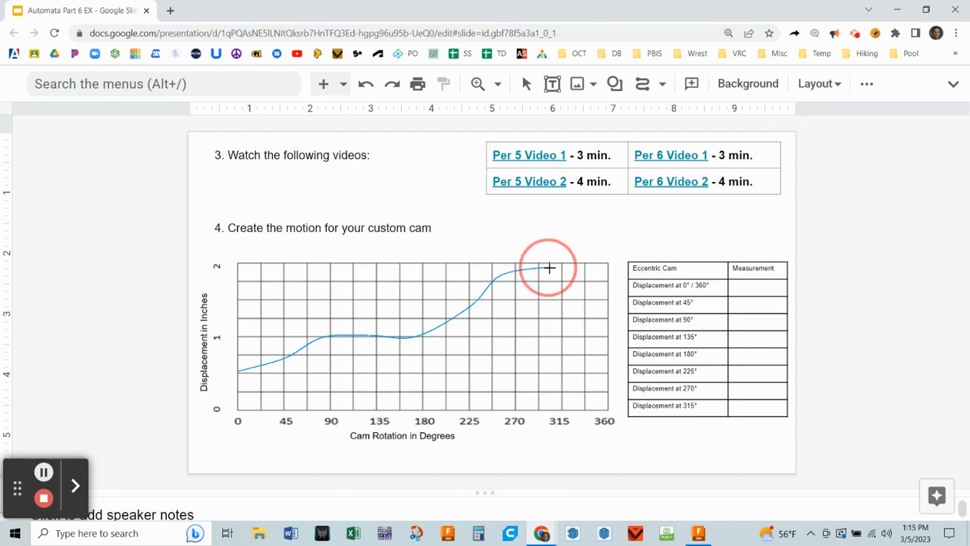
pyautogui.click(574, 270)
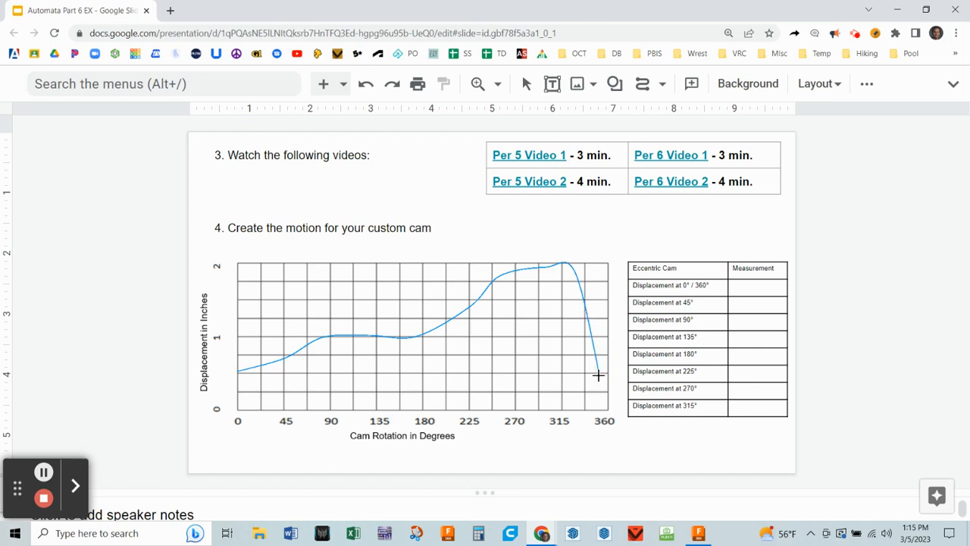
pyautogui.doubleClick(604, 366)
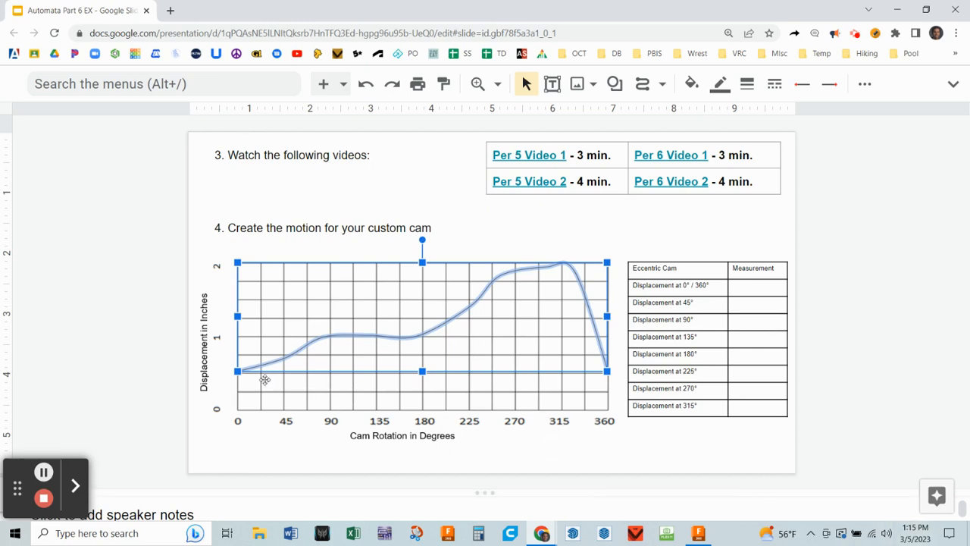
# Fill in the custom cam's displacements: 1/2 at 0°/360°, 3/4 at 45°, and 1 at 90°, 135° and 180°
pyautogui.click(741, 284)
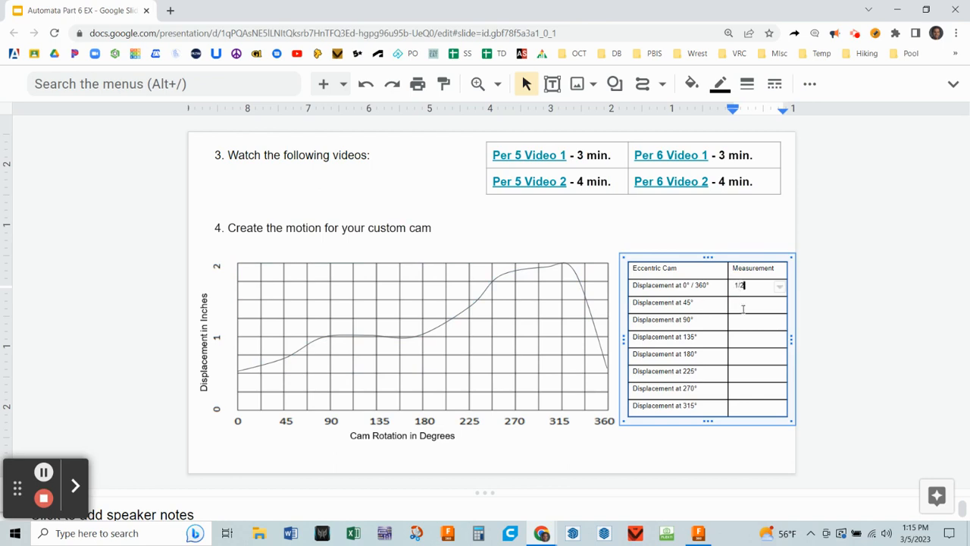
pyautogui.click(742, 308)
pyautogui.click(735, 322)
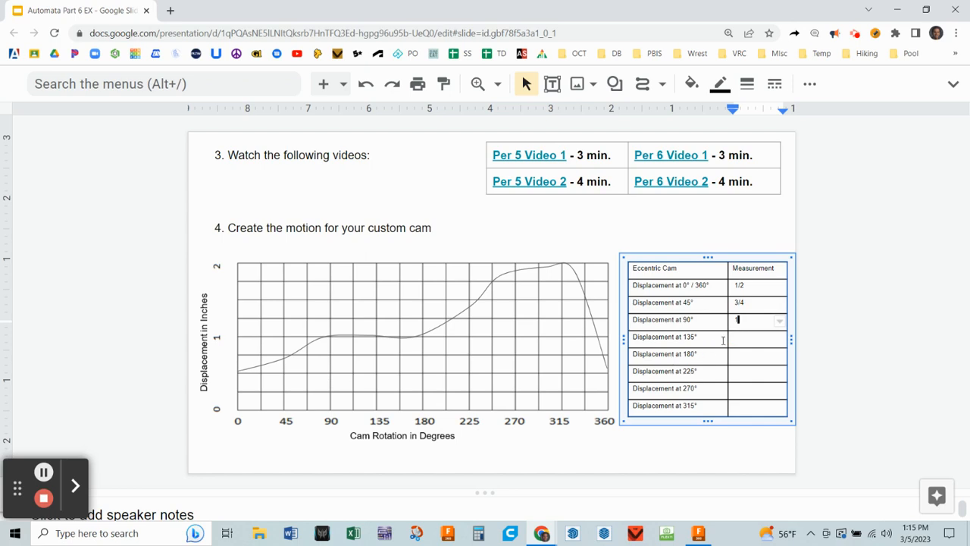
pyautogui.click(735, 338)
pyautogui.click(737, 353)
pyautogui.write('1')
# Complete the custom cam's displacements with 1 3/8 at 225°, 1 7/8 at 270° and 2 at 315°
pyautogui.click(739, 376)
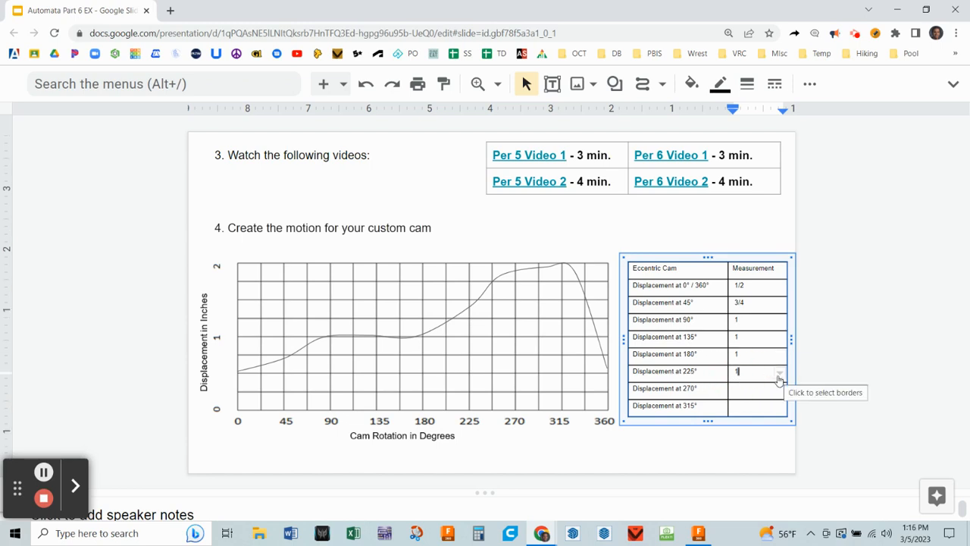
pyautogui.write('1')
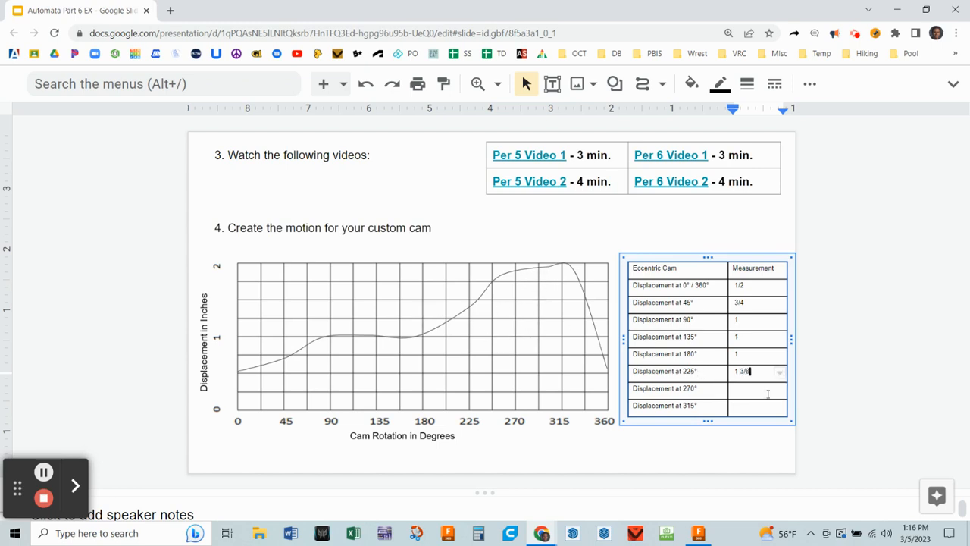
pyautogui.click(737, 389)
pyautogui.click(748, 405)
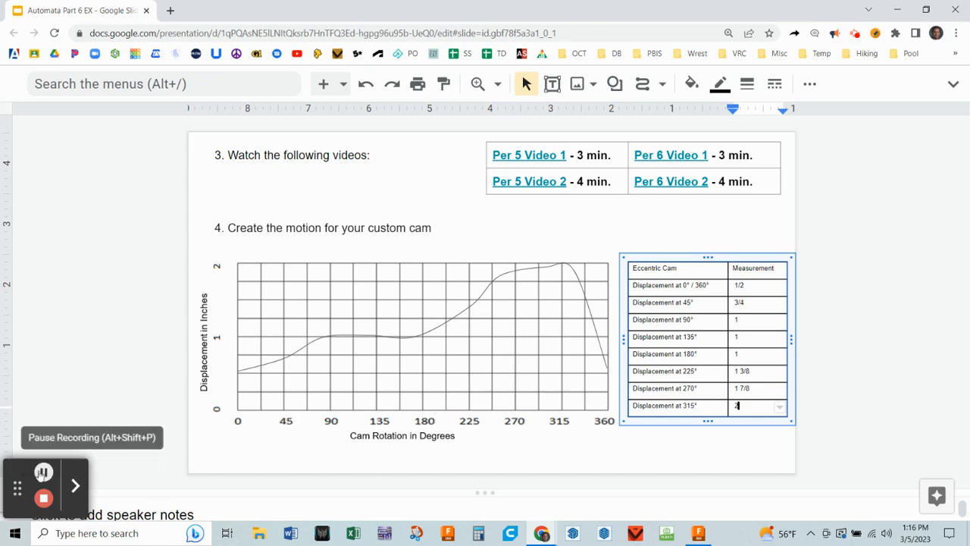
pyautogui.click(43, 471)
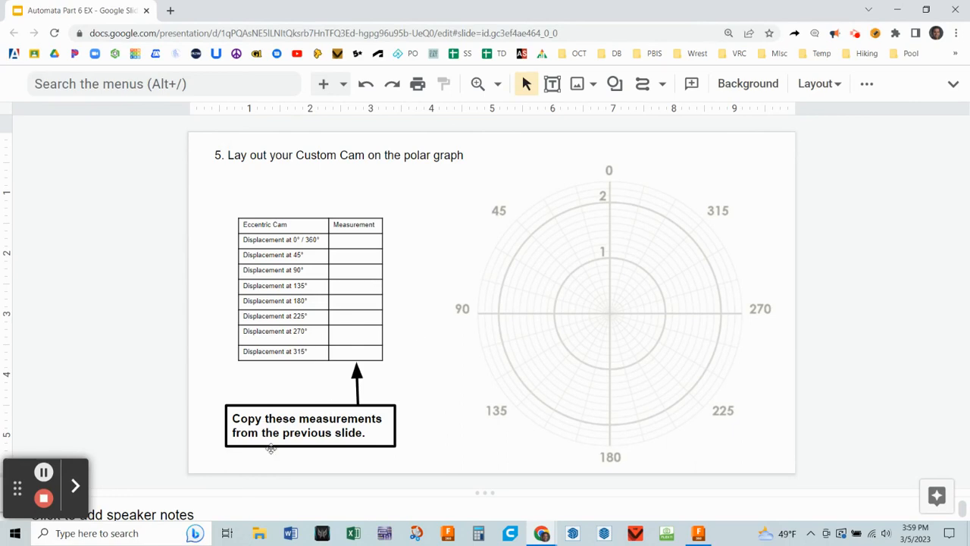
# Copy the eight custom cam measurements from the previous slide's table into the Measurement column beside the polar graph
pyautogui.scroll(1, 533, 299)
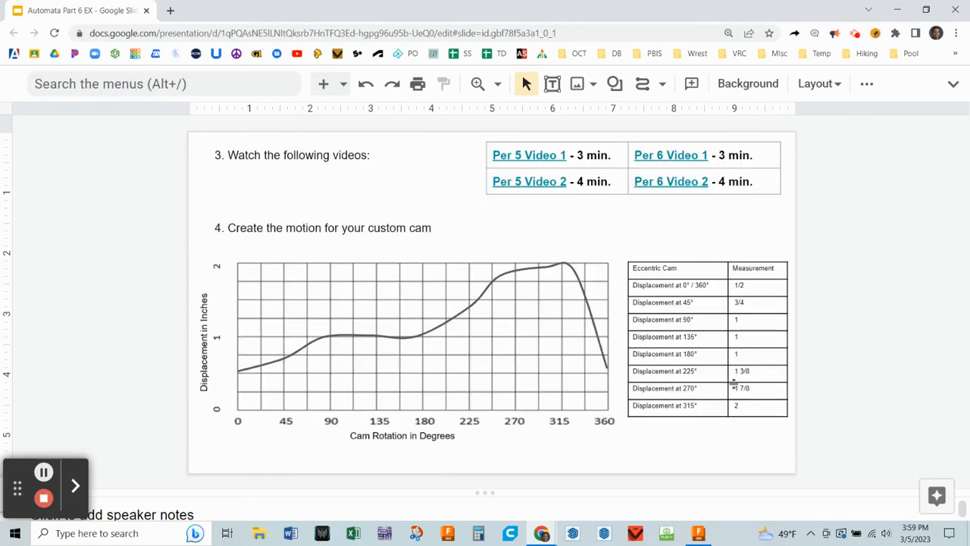
pyautogui.moveTo(751, 407); pyautogui.dragTo(743, 286)
pyautogui.hotkey('ctrl', 'c')
pyautogui.rightClick(743, 286)
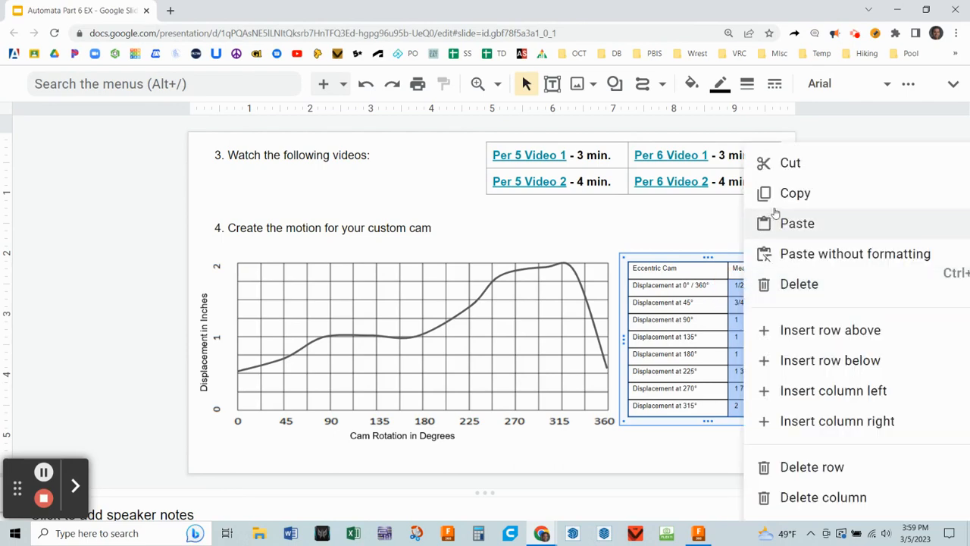
pyautogui.click(792, 190)
pyautogui.scroll(-1, 386, 434)
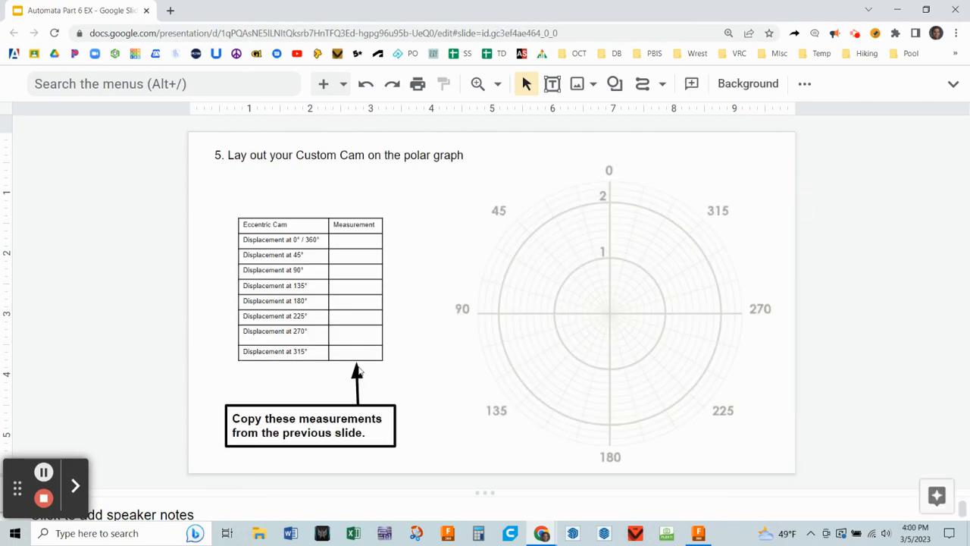
pyautogui.moveTo(361, 351); pyautogui.dragTo(357, 244)
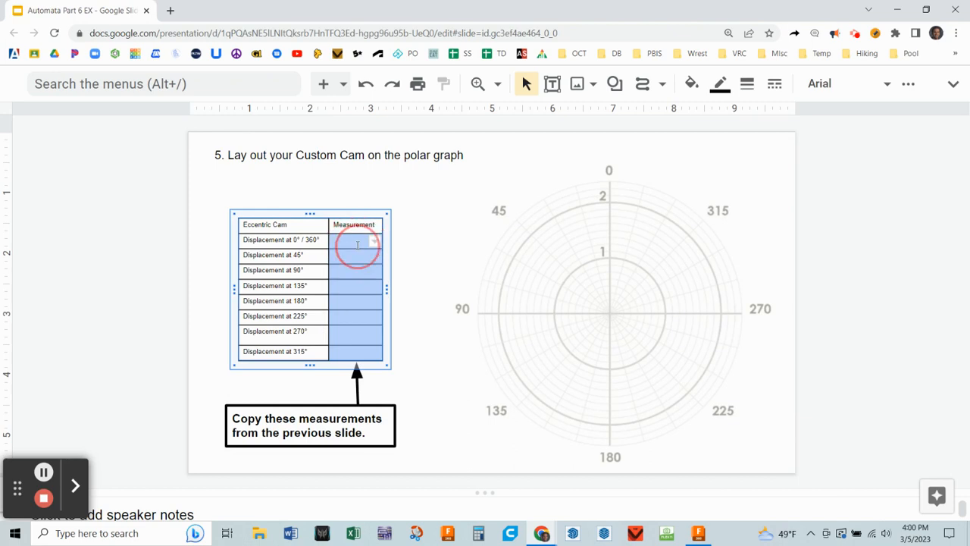
pyautogui.rightClick(356, 244)
pyautogui.click(425, 225)
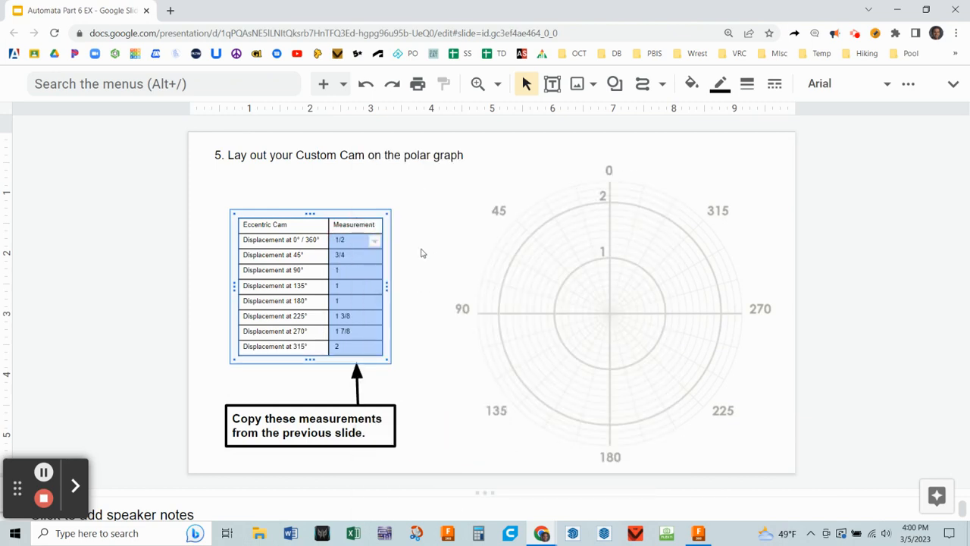
pyautogui.click(406, 379)
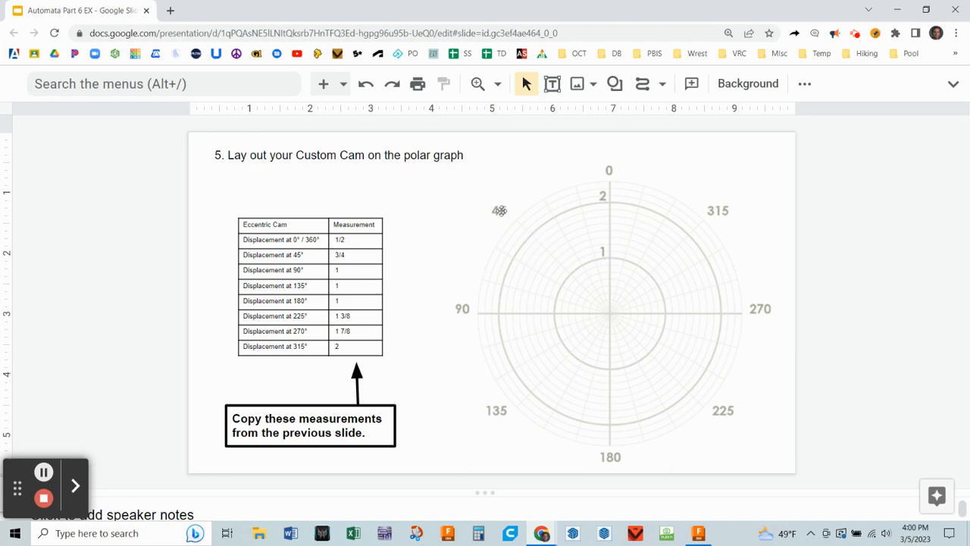
# Review the custom cam's motion graph and start the Curve tool on the polar graph slide
pyautogui.scroll(1, 501, 211)
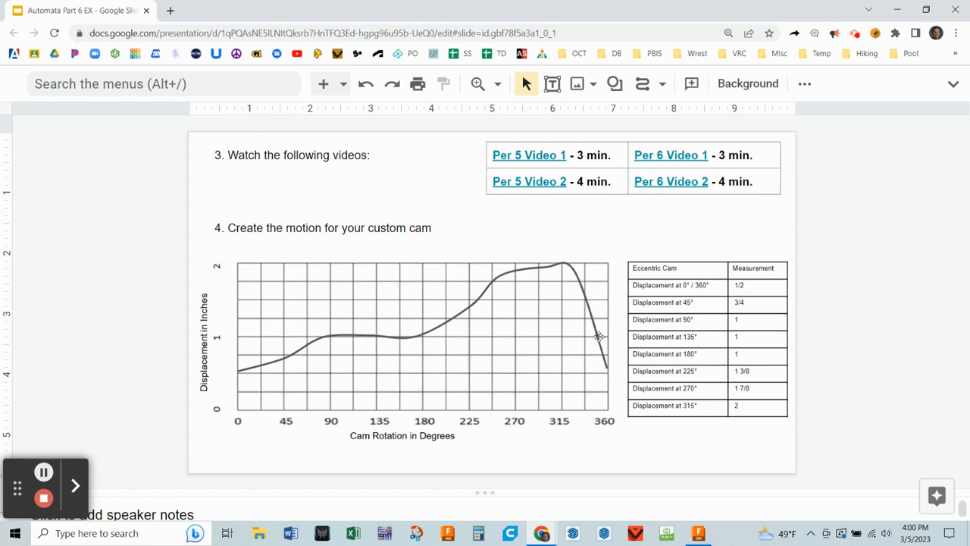
pyautogui.scroll(-1, 597, 340)
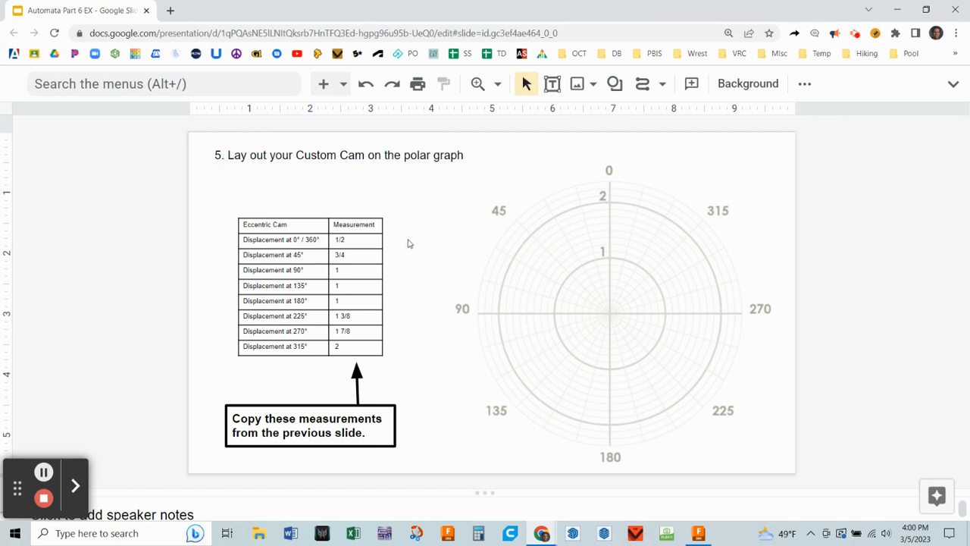
pyautogui.click(663, 84)
pyautogui.click(652, 238)
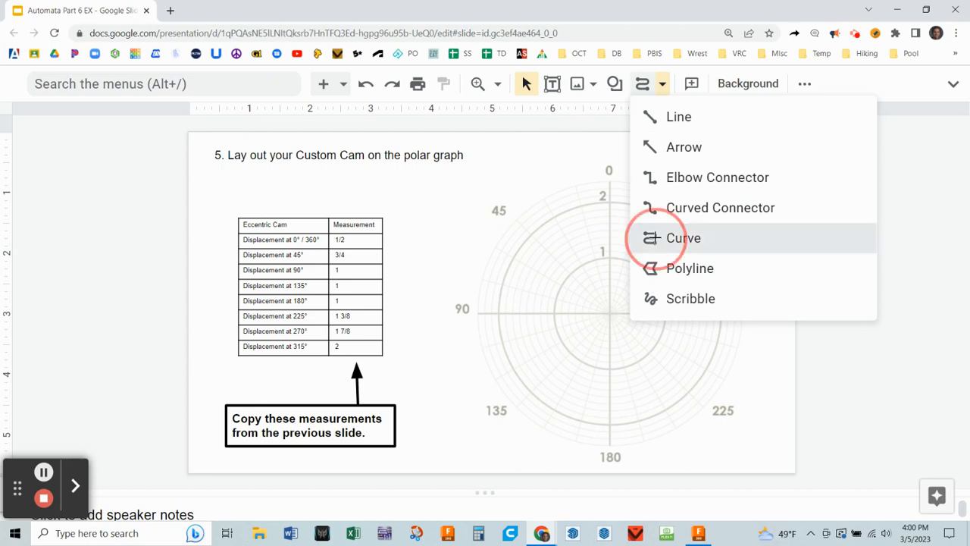
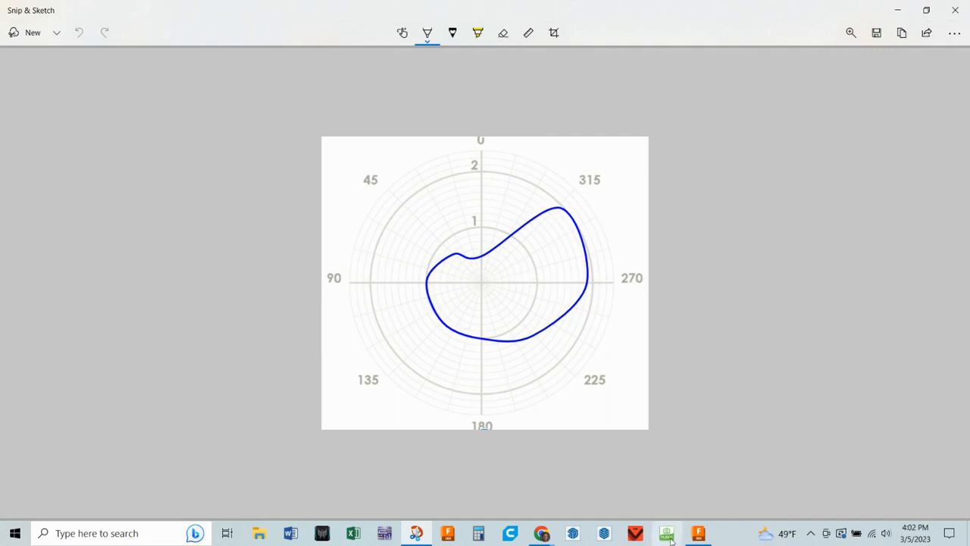
# Switch to Autodesk Fusion 360 and create a new empty design
pyautogui.click(698, 534)
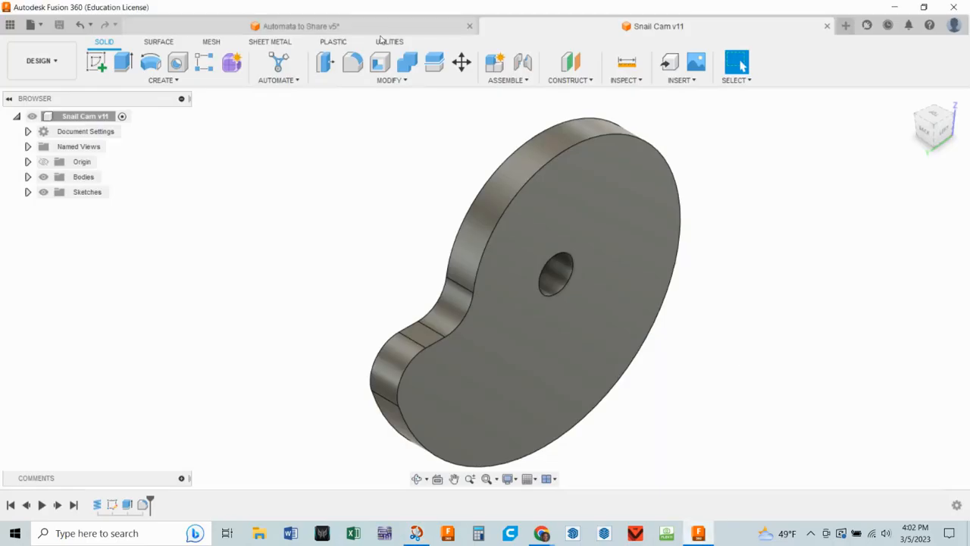
pyautogui.click(31, 25)
pyautogui.click(39, 44)
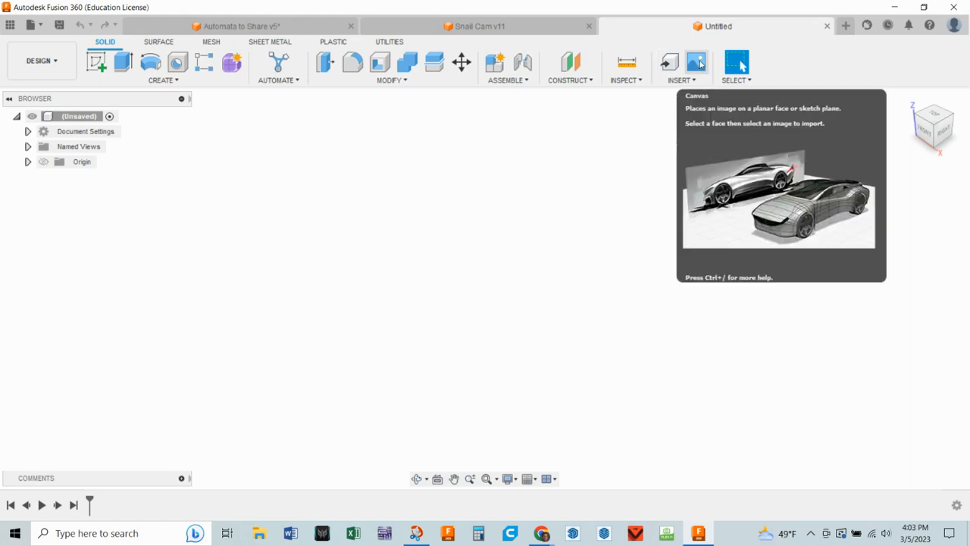
# Insert Custom Cam.jpg from the computer as a canvas on the XZ plane, scaled up to about 2.79
pyautogui.click(700, 63)
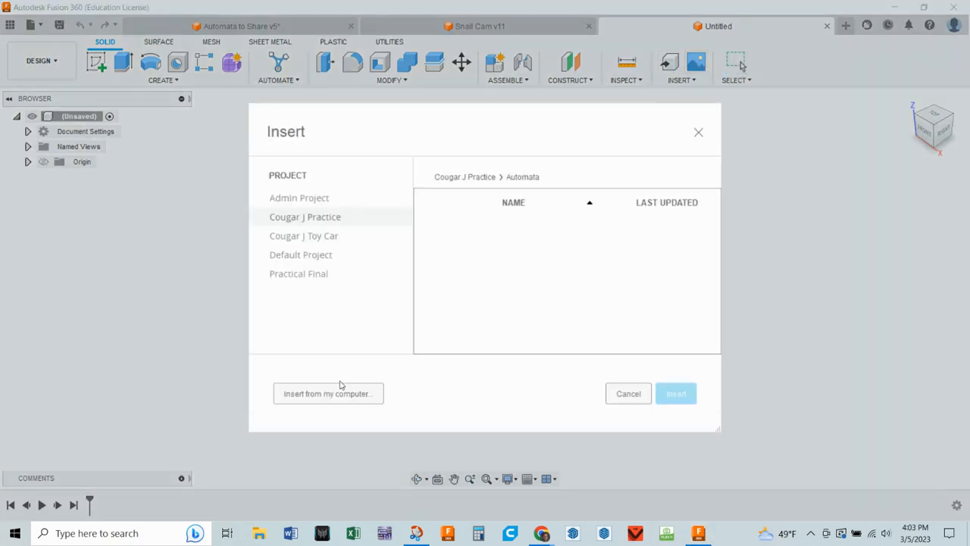
pyautogui.click(308, 401)
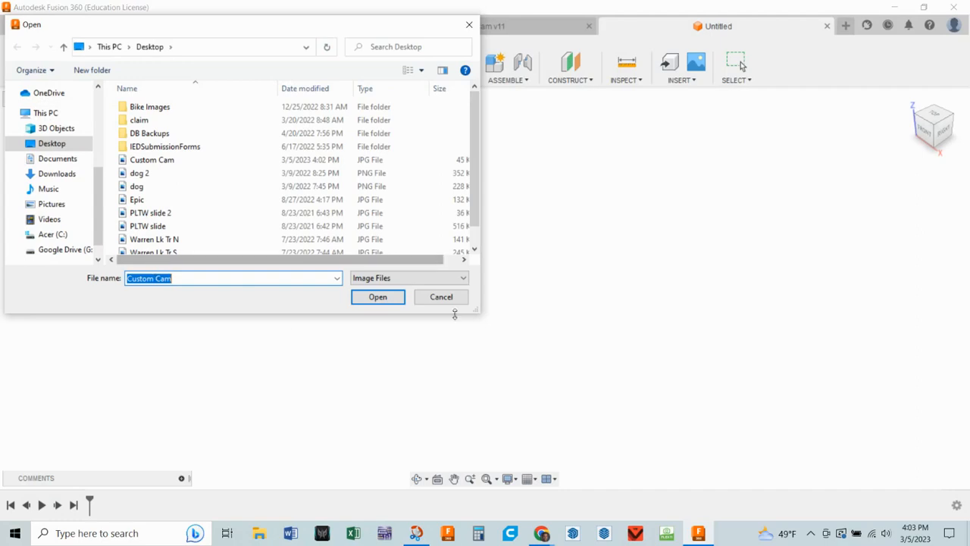
pyautogui.click(147, 160)
pyautogui.click(387, 299)
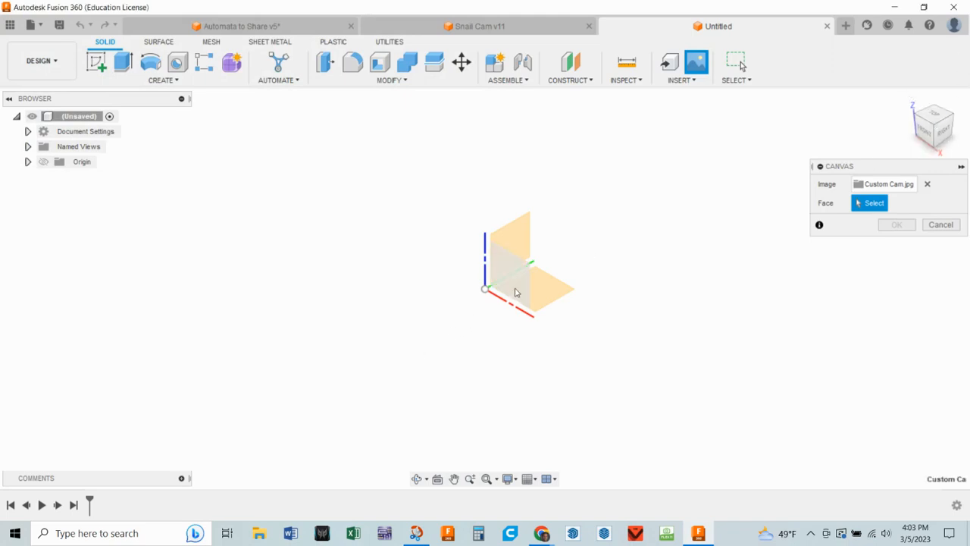
pyautogui.click(515, 292)
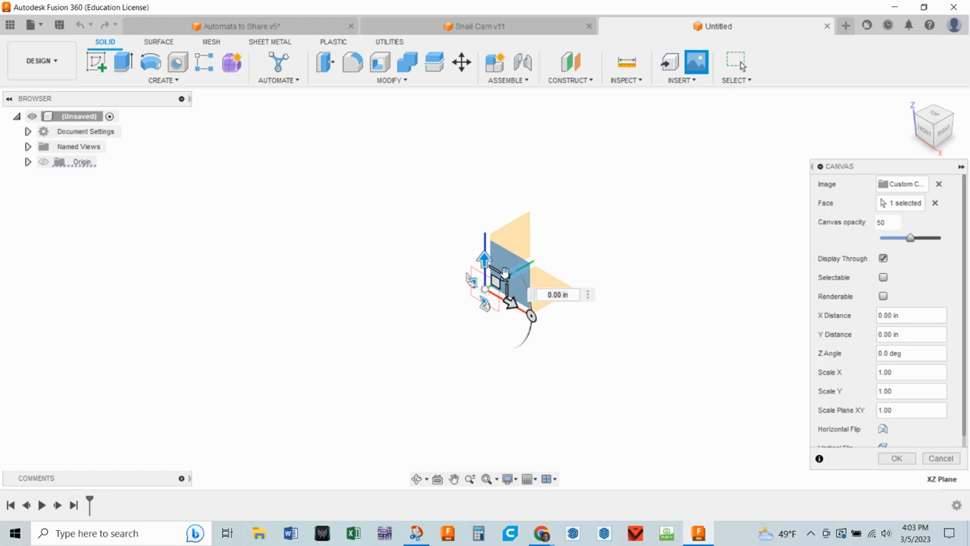
pyautogui.moveTo(504, 272); pyautogui.dragTo(581, 242)
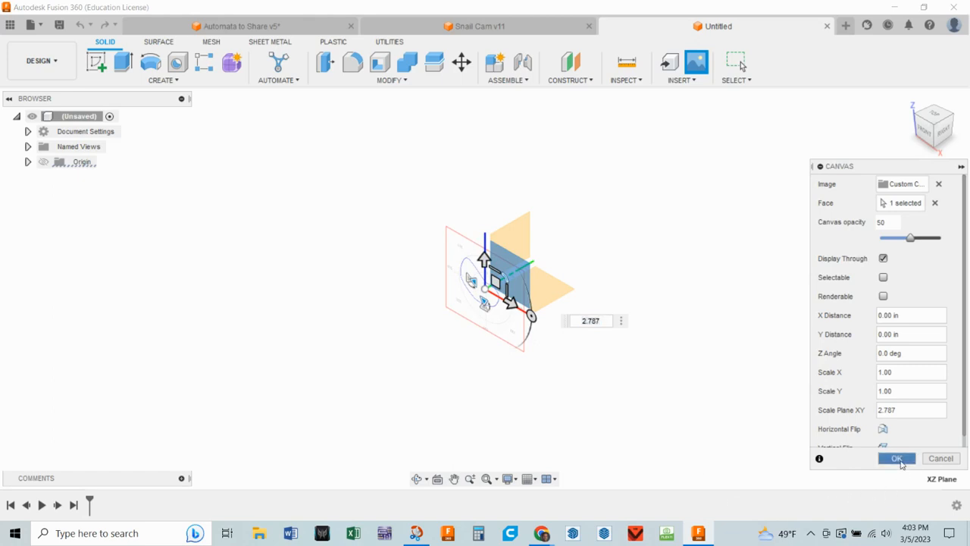
pyautogui.click(899, 459)
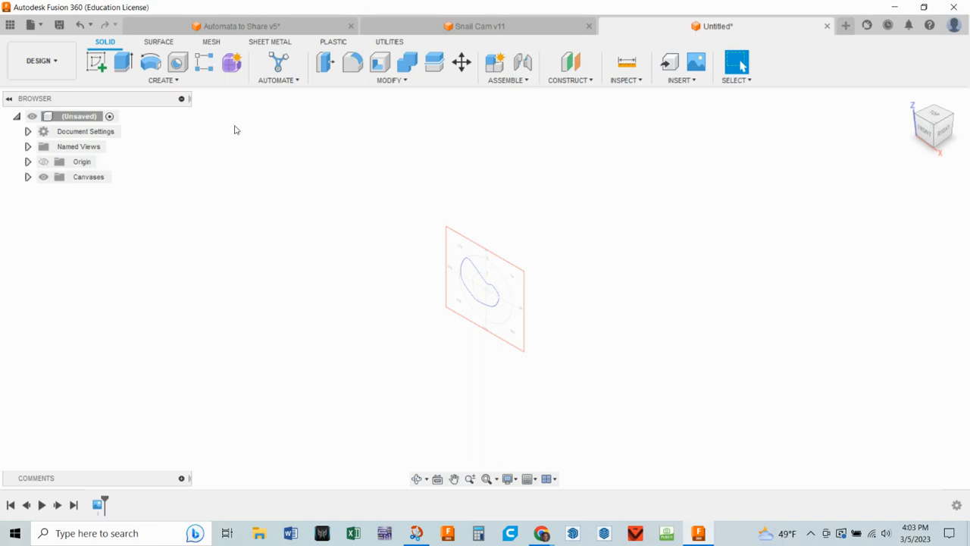
# Create a sketch on the XZ plane over the cam canvas, keeping the sketch grid on
pyautogui.click(95, 64)
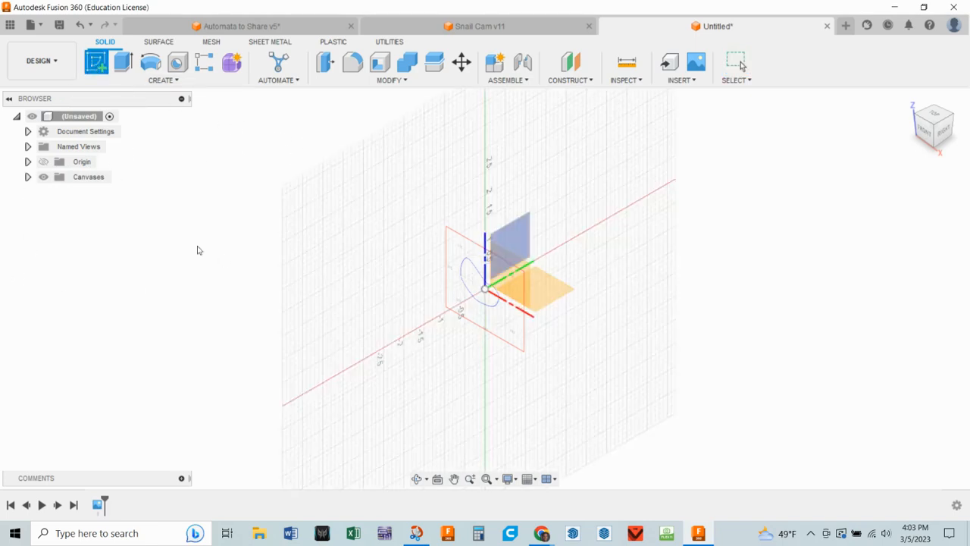
pyautogui.click(513, 270)
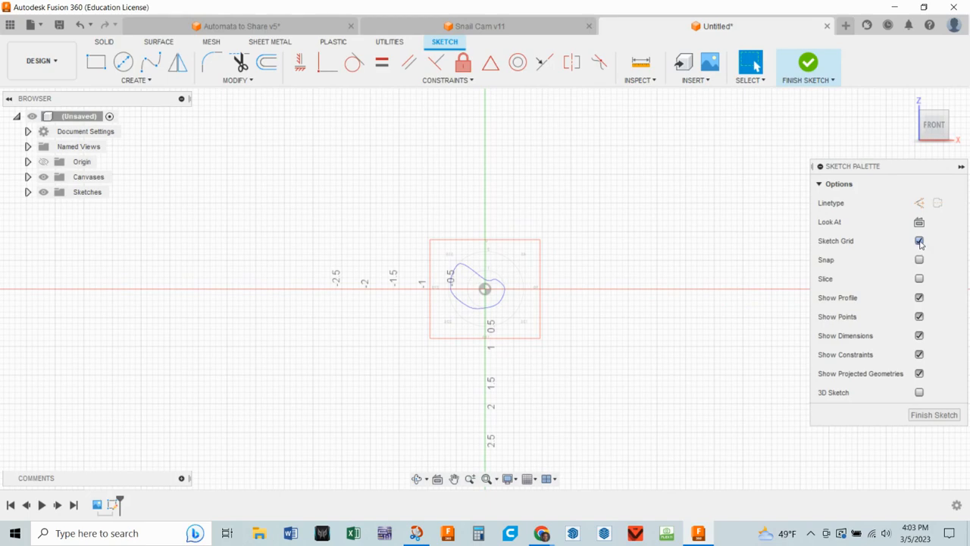
pyautogui.click(919, 241)
pyautogui.click(919, 241)
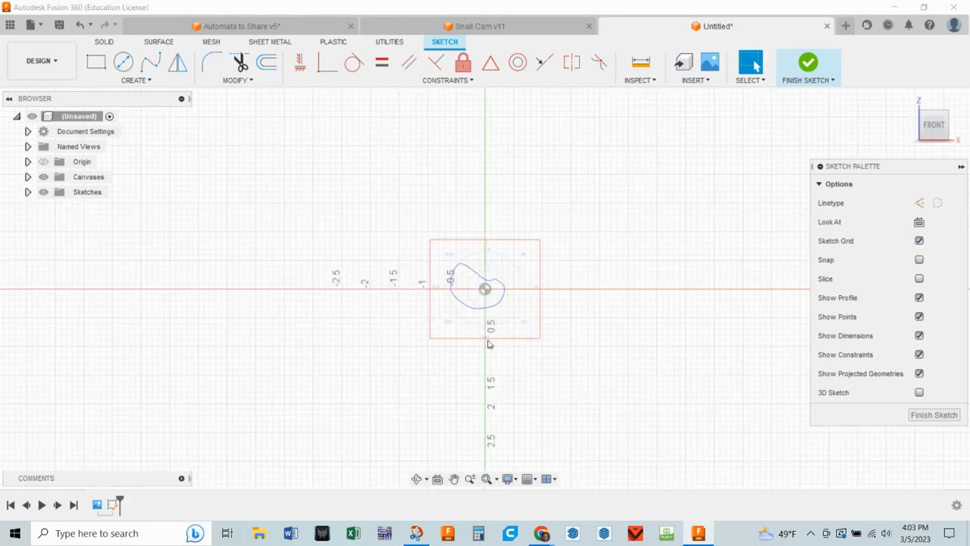
pyautogui.scroll(3, 444, 292)
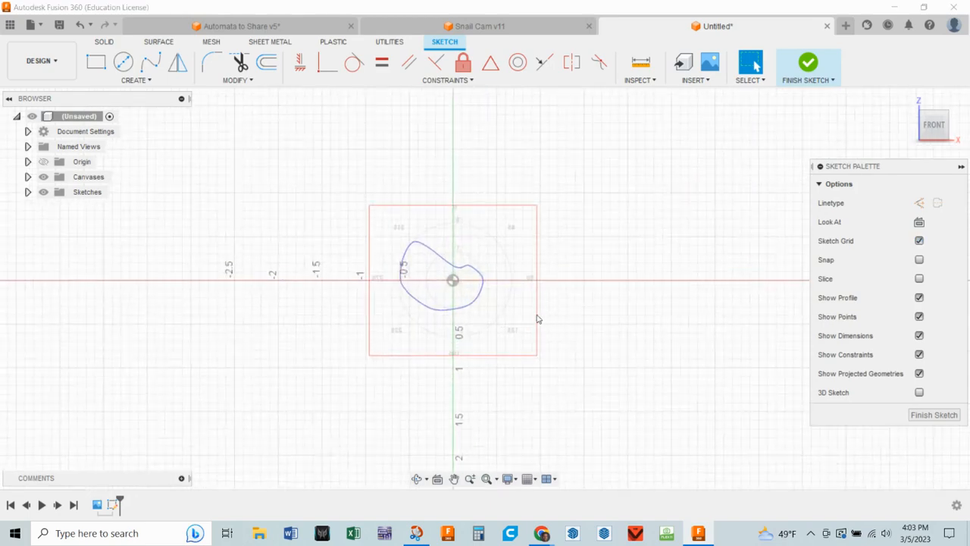
# Edit the Custom Cam canvas and mirror it left to right so the polar graph's labels read correctly
pyautogui.click(28, 177)
pyautogui.click(95, 194)
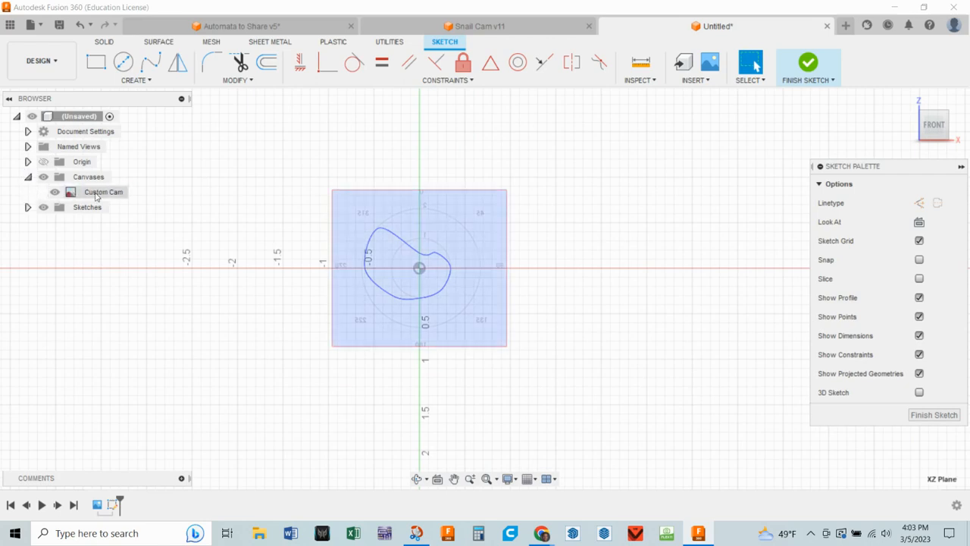
pyautogui.rightClick(97, 195)
pyautogui.click(123, 219)
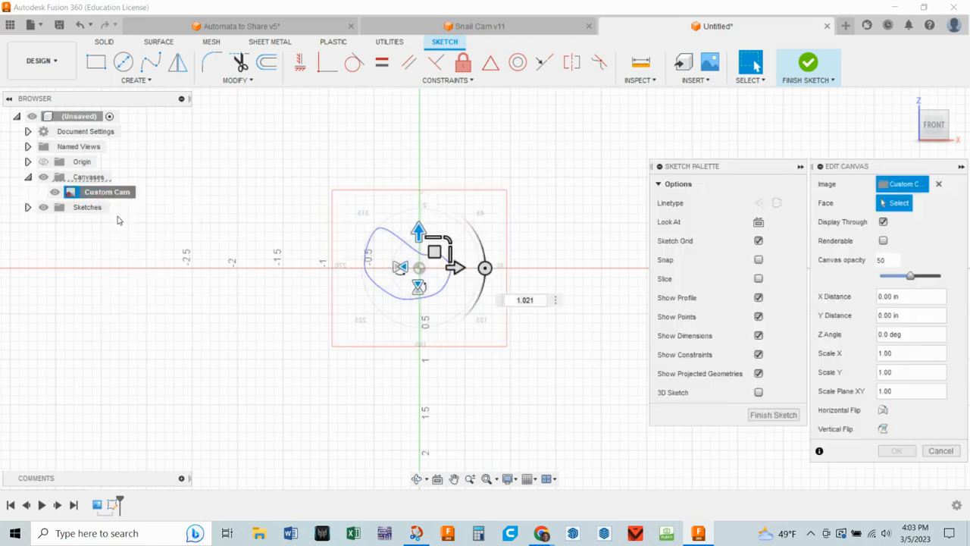
pyautogui.scroll(3, 443, 257)
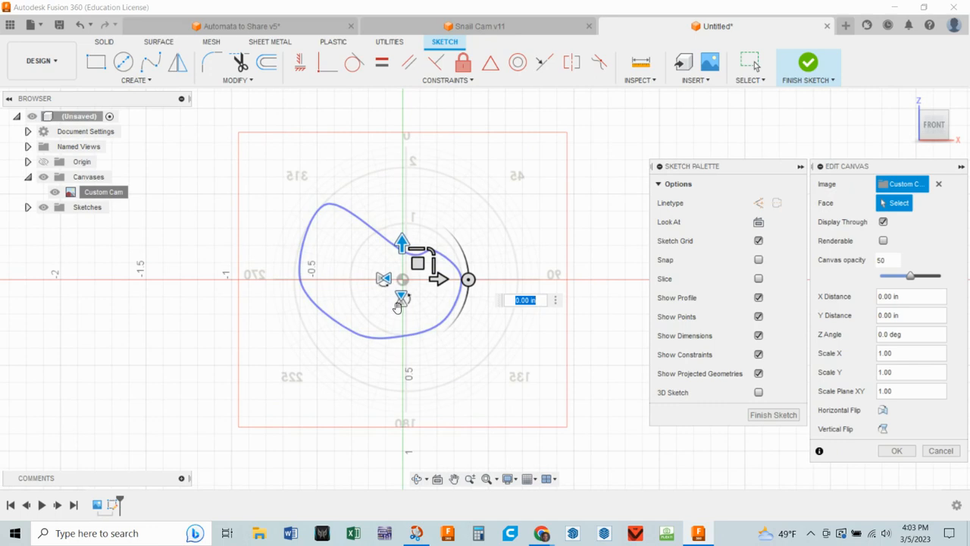
pyautogui.click(383, 279)
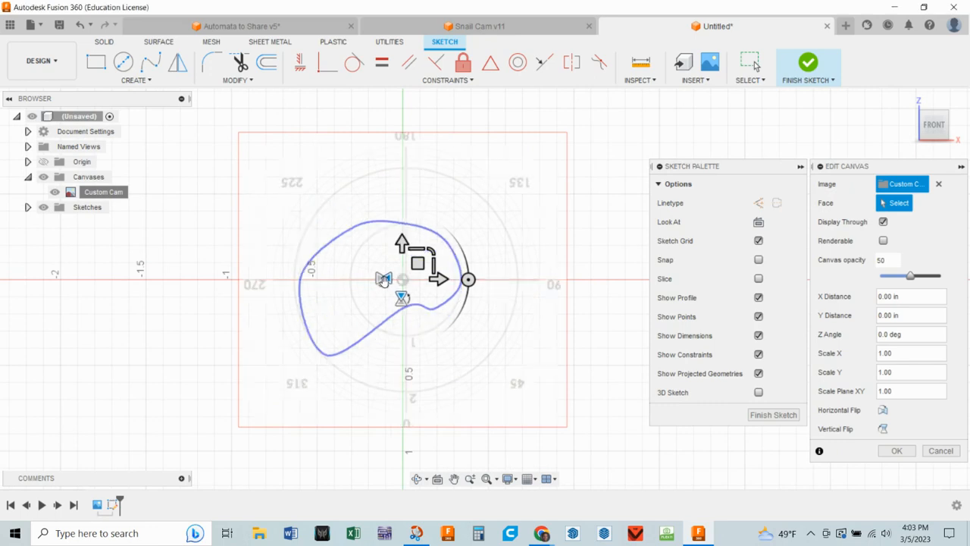
pyautogui.click(403, 299)
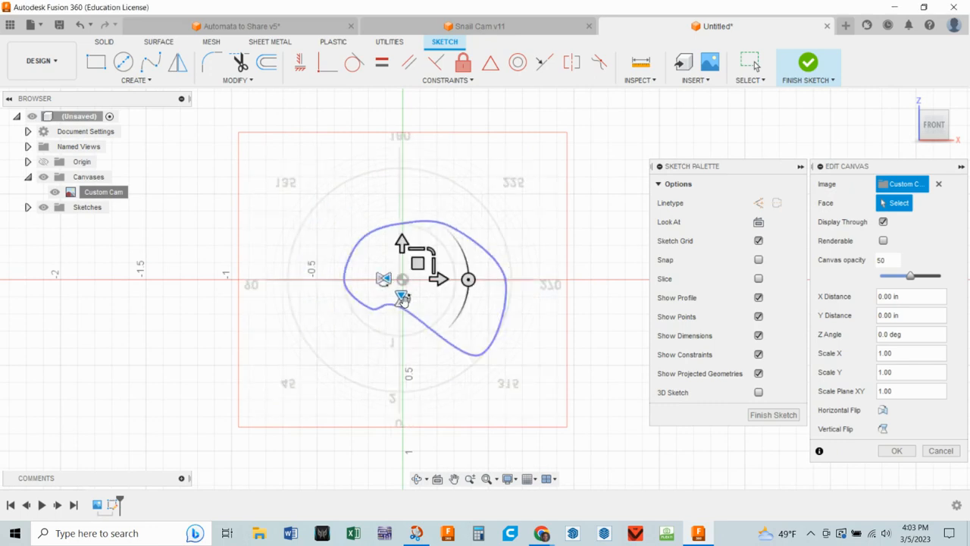
pyautogui.click(404, 299)
pyautogui.click(381, 279)
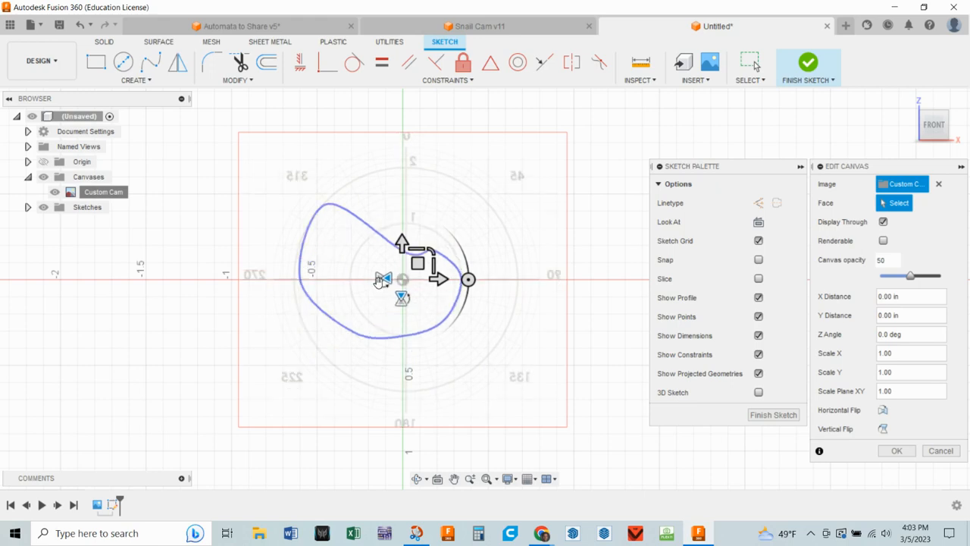
pyautogui.click(381, 280)
pyautogui.click(381, 280)
pyautogui.click(402, 298)
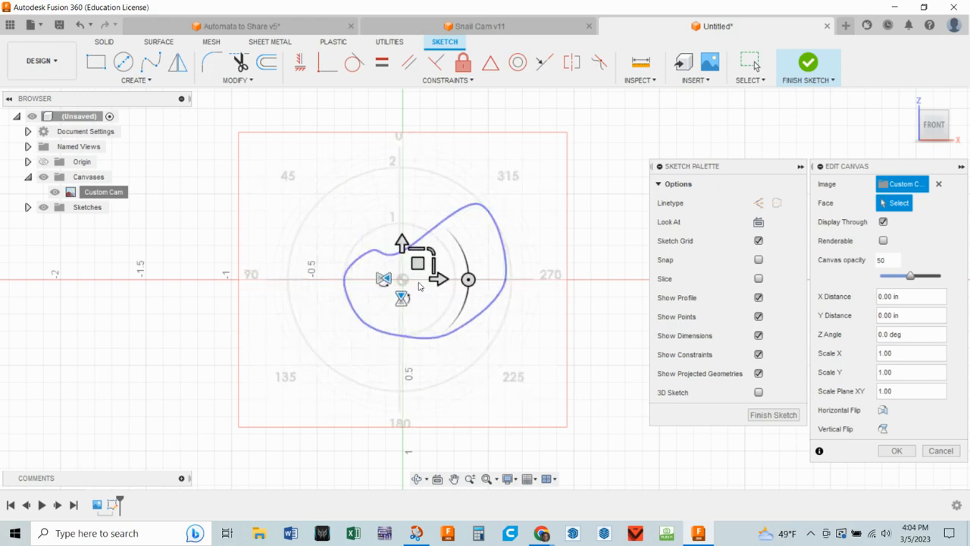
# Shift the canvas sideways by 0.02 in to align the polar graph's vertical axis with the sketch origin
pyautogui.scroll(2, 419, 285)
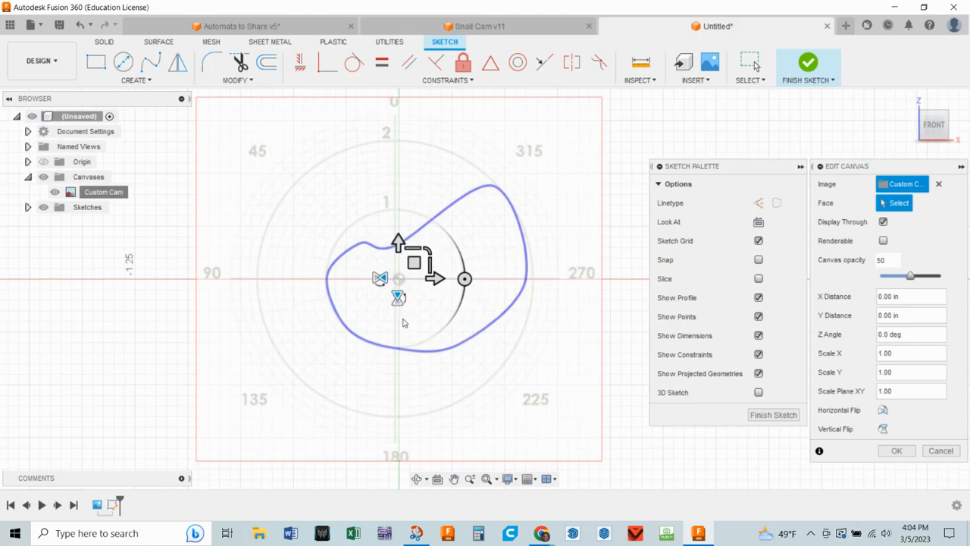
pyautogui.scroll(1, 366, 251)
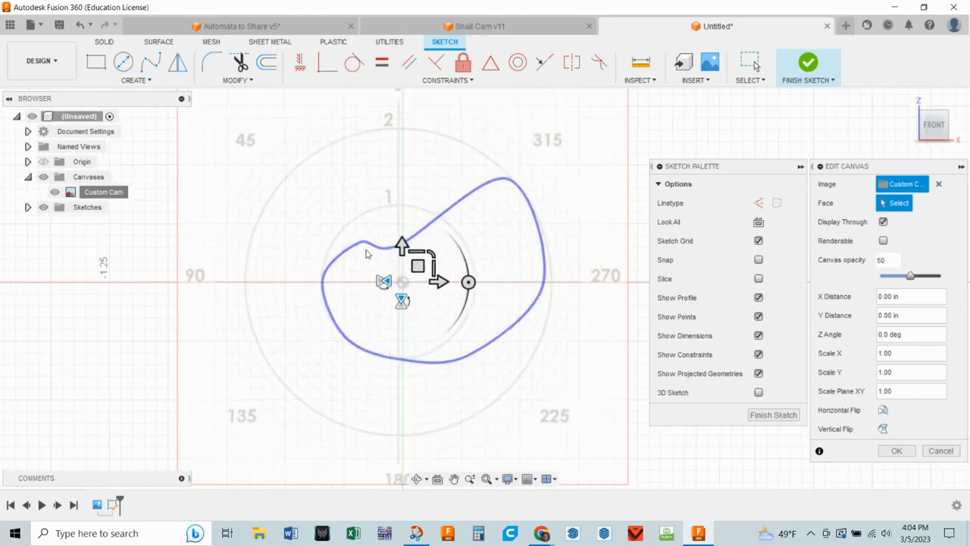
pyautogui.scroll(5, 366, 255)
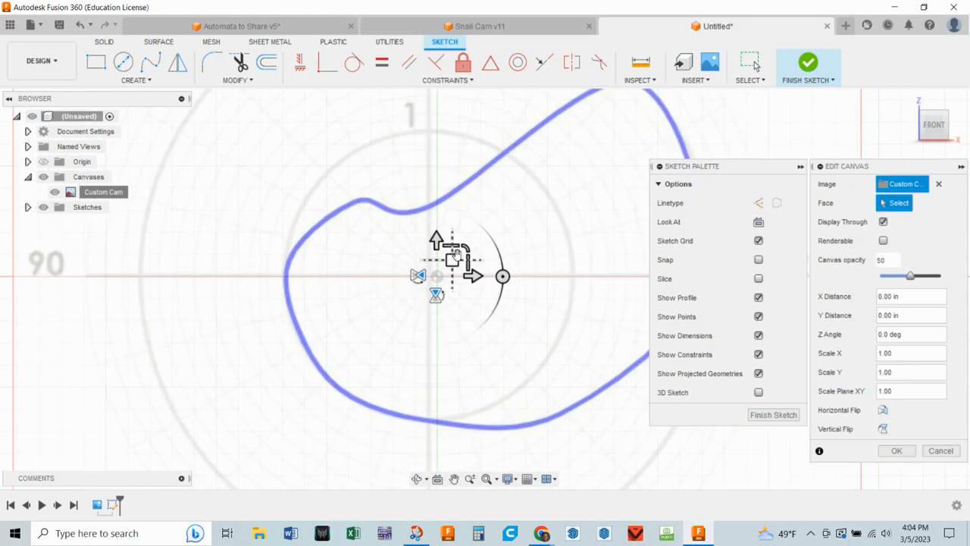
pyautogui.scroll(4, 453, 281)
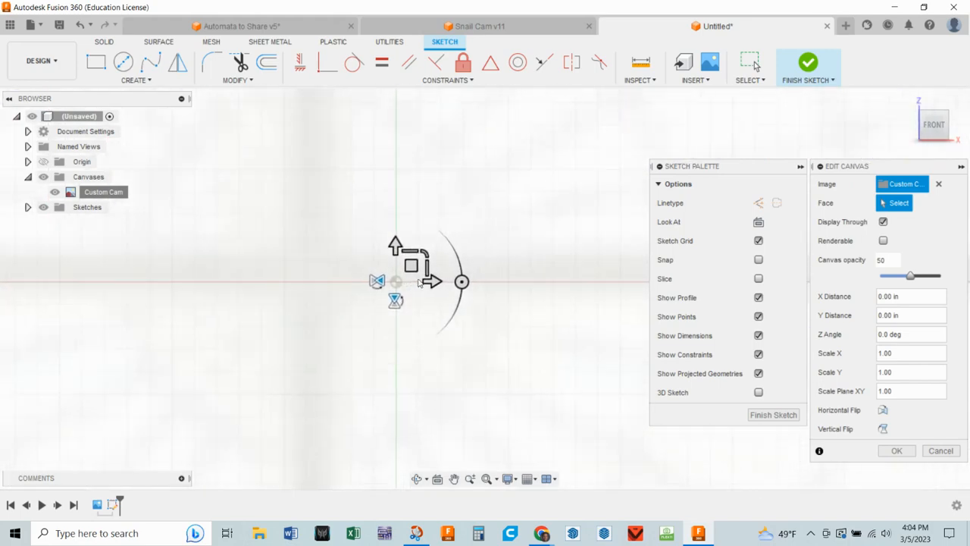
pyautogui.scroll(-1, 294, 302)
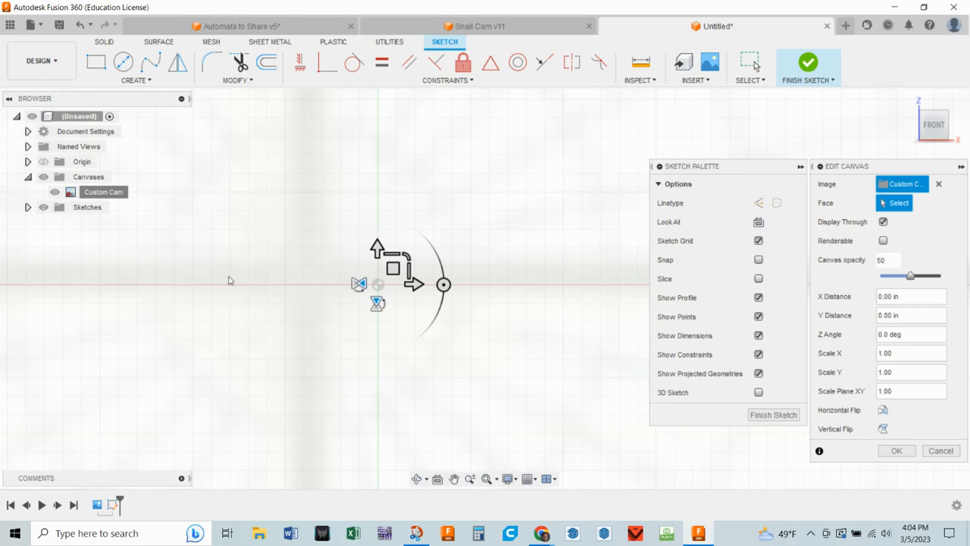
pyautogui.moveTo(414, 284); pyautogui.dragTo(482, 284)
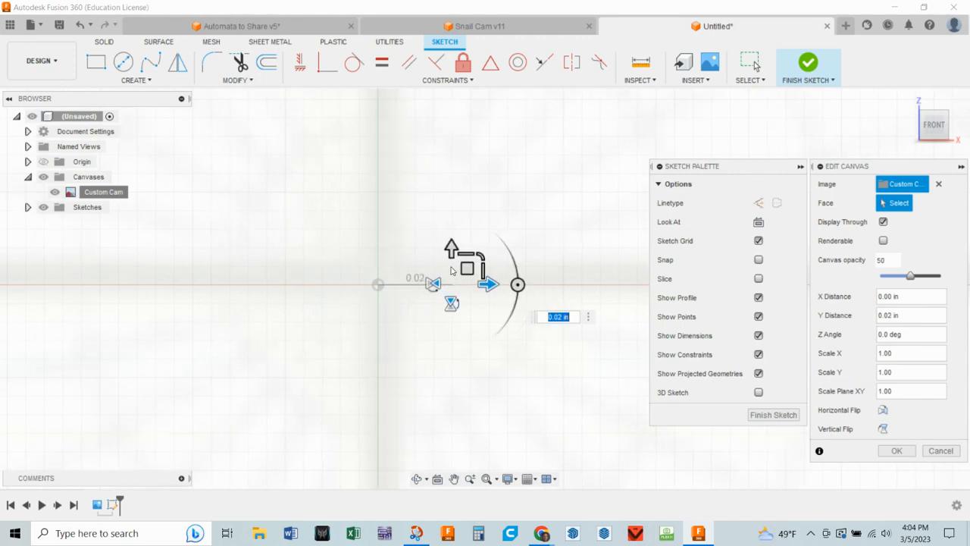
# Nudge the canvas vertically by -0.001 in to line up the polar graph's horizontal axis with the sketch origin
pyautogui.moveTo(449, 249); pyautogui.dragTo(437, 256)
pyautogui.scroll(3, 484, 287)
pyautogui.scroll(-1, 485, 300)
pyautogui.scroll(-5, 446, 347)
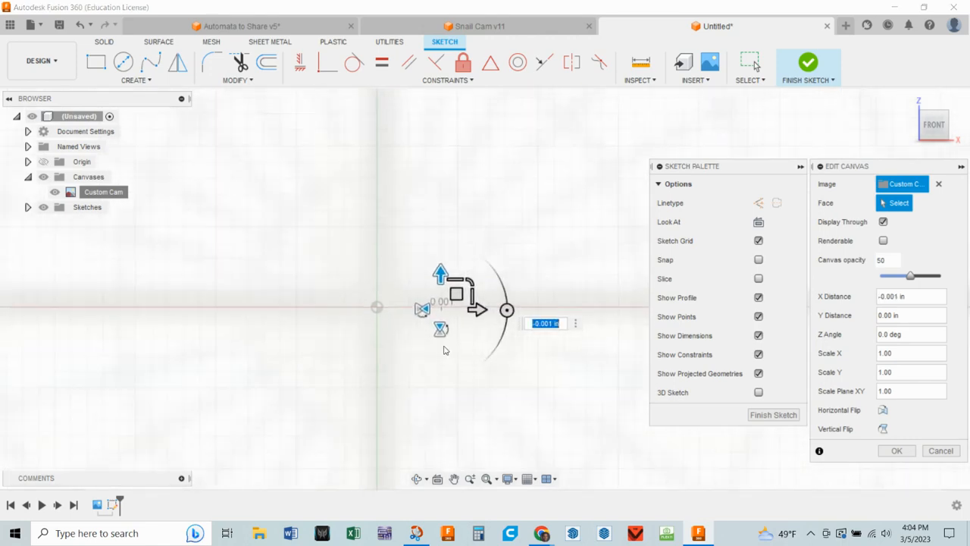
pyautogui.scroll(-4, 477, 394)
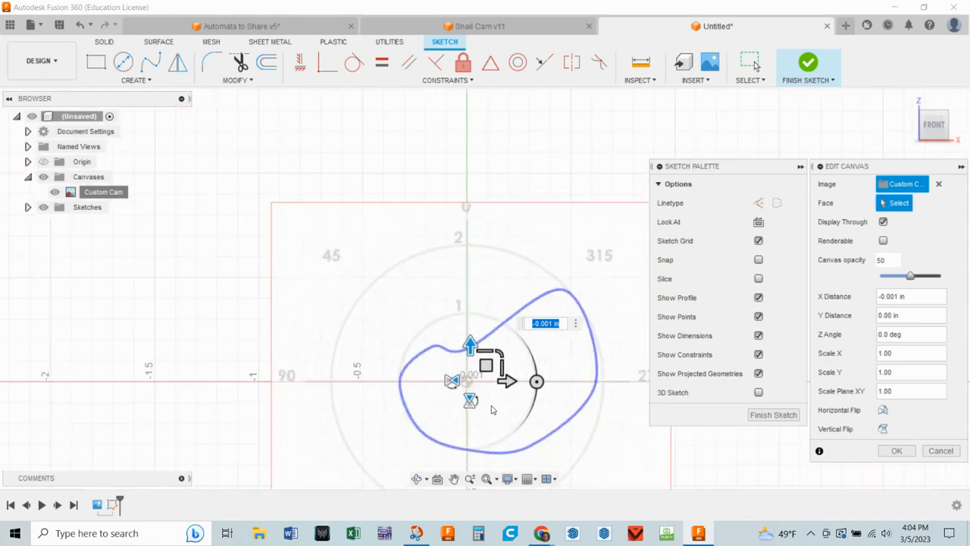
pyautogui.scroll(-5, 623, 452)
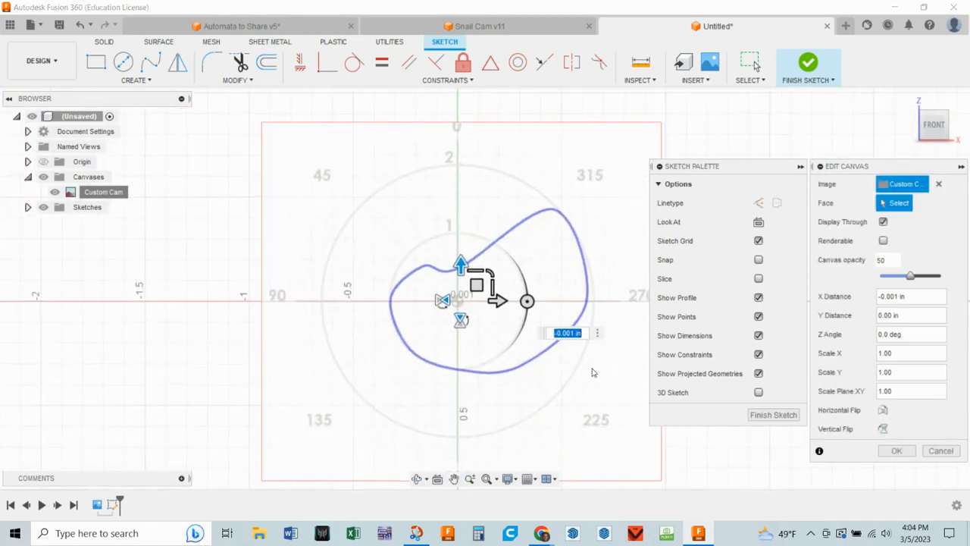
pyautogui.scroll(3, 460, 306)
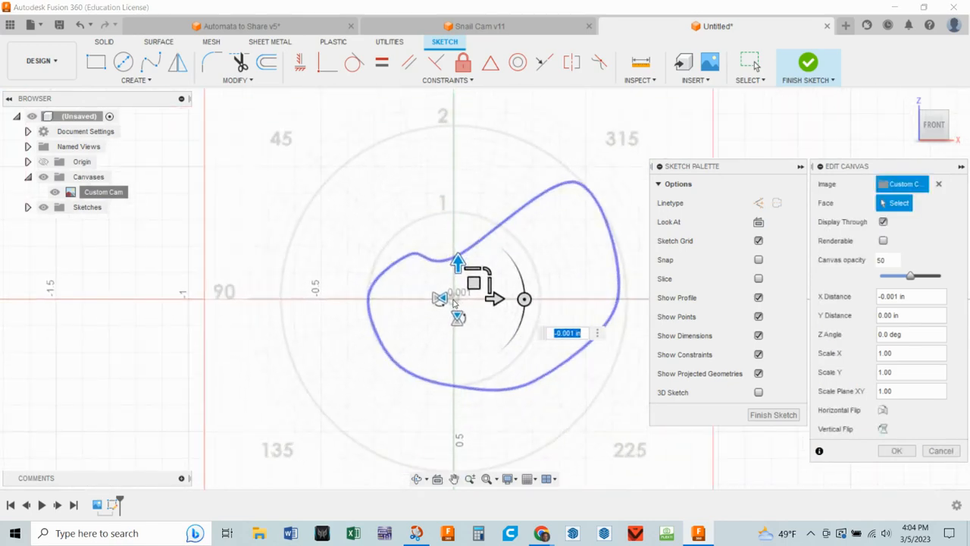
pyautogui.scroll(-2, 371, 345)
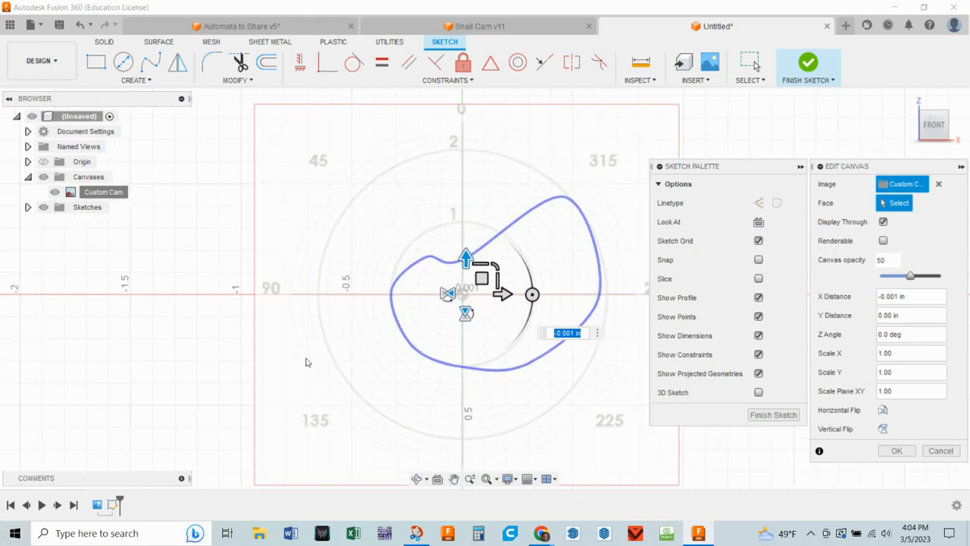
pyautogui.scroll(-3, 319, 356)
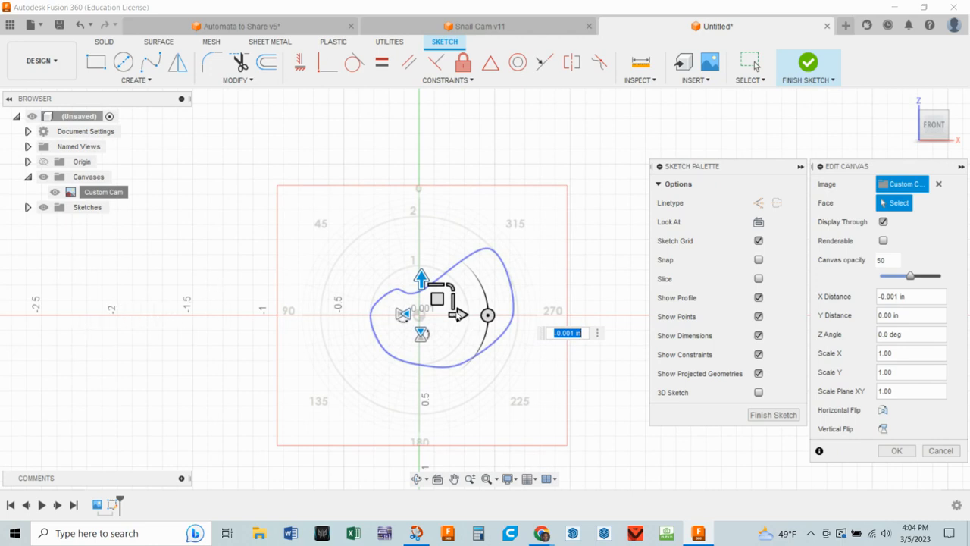
# Shift the canvas sideways by 0.10 in, off the sketch origin
pyautogui.moveTo(459, 315)
pyautogui.mouseDown()
pyautogui.moveTo(476, 316)
pyautogui.moveTo(463, 315)
pyautogui.mouseUp()
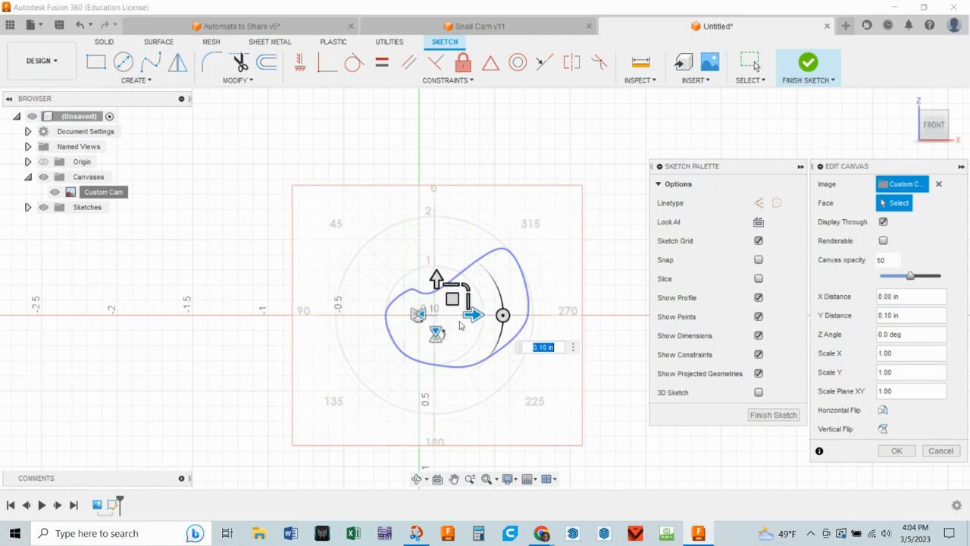
pyautogui.scroll(3, 447, 317)
pyautogui.scroll(8, 438, 317)
pyautogui.scroll(2, 321, 329)
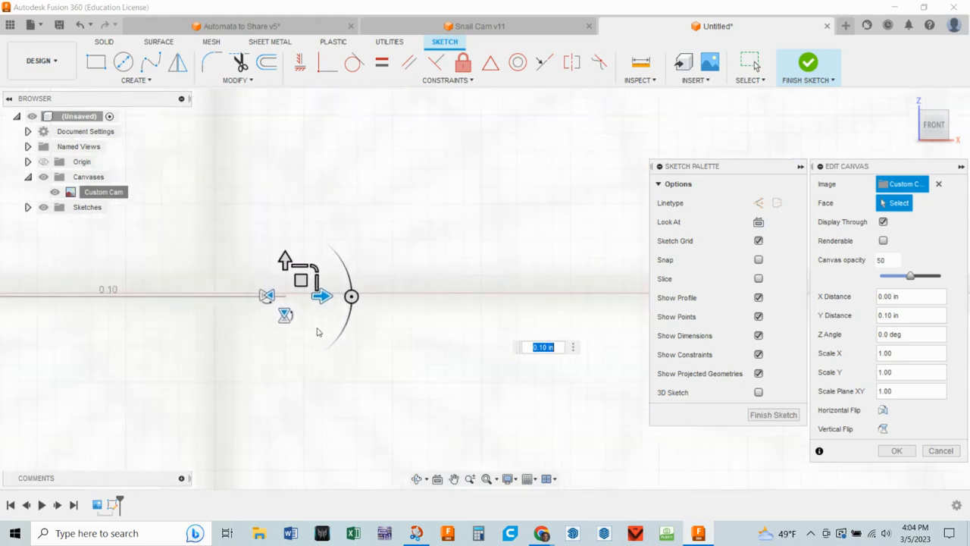
pyautogui.scroll(1, 261, 322)
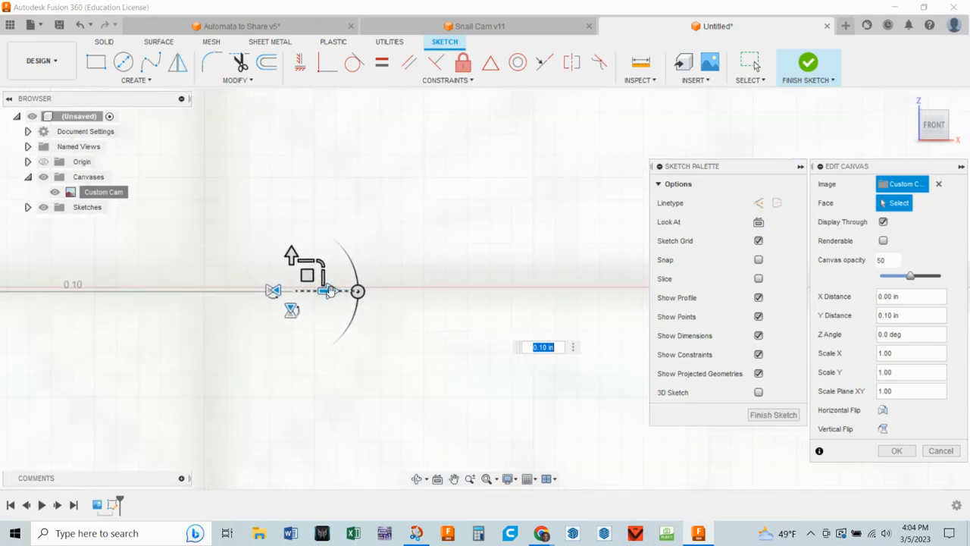
# Move the canvas back sideways until the polar graph's vertical axis lines up with the sketch origin
pyautogui.moveTo(326, 290)
pyautogui.mouseDown()
pyautogui.moveTo(284, 290)
pyautogui.moveTo(241, 316)
pyautogui.moveTo(154, 316)
pyautogui.mouseUp()
pyautogui.scroll(-4, 299, 310)
pyautogui.scroll(2, 227, 335)
pyautogui.moveTo(246, 336); pyautogui.dragTo(418, 331, button='middle')
pyautogui.scroll(2, 321, 317)
pyautogui.scroll(1, 320, 317)
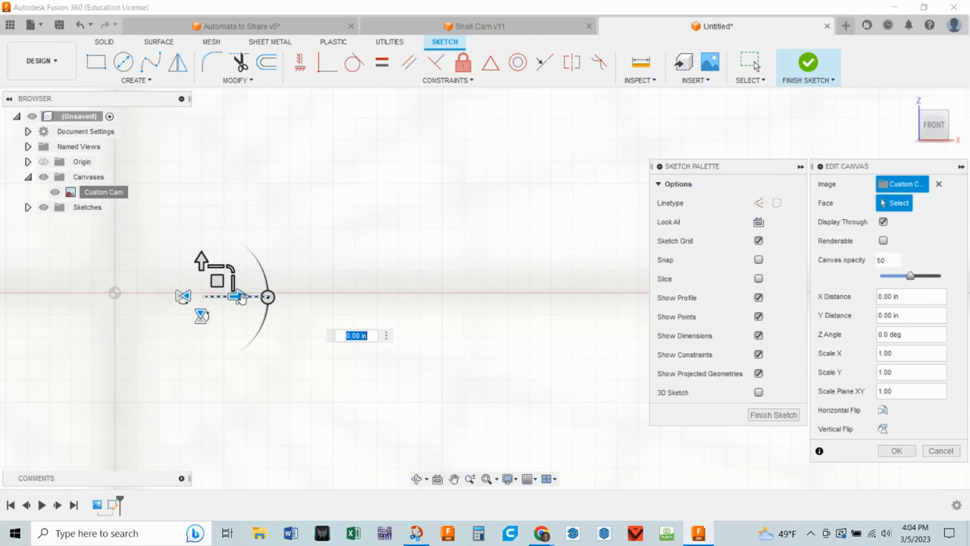
pyautogui.click(239, 296)
pyautogui.scroll(-4, 315, 320)
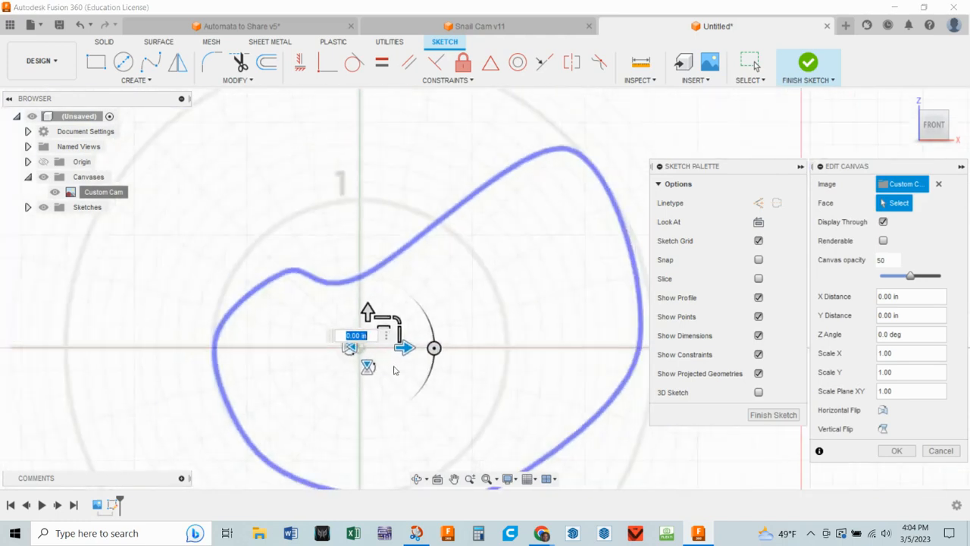
pyautogui.scroll(-1, 450, 437)
pyautogui.scroll(-4, 615, 465)
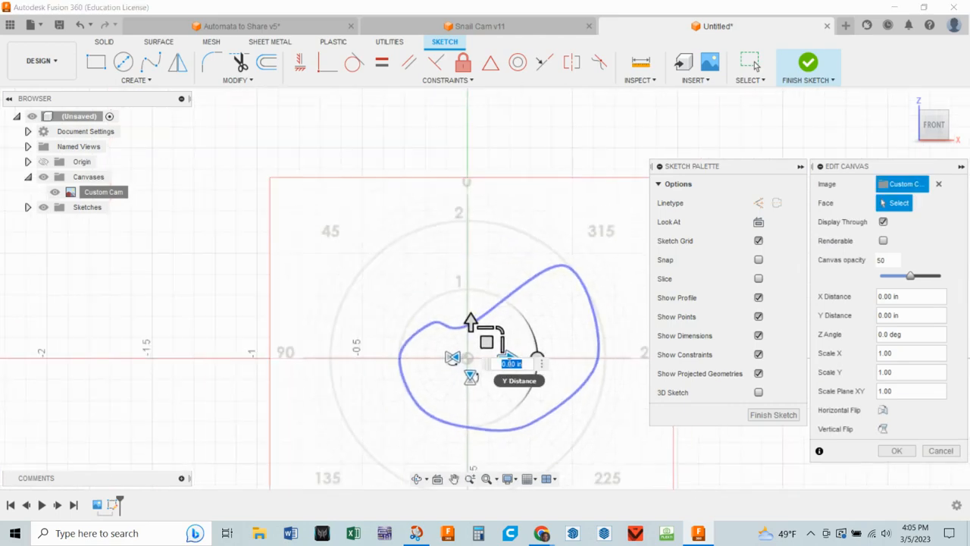
# Scale the canvas uniformly to about 3.079 so the polar graph's 1 and 2 rings match the sketch grid's inch marks, and accept the canvas edits
pyautogui.moveTo(502, 325); pyautogui.dragTo(528, 318)
pyautogui.scroll(-3, 528, 318)
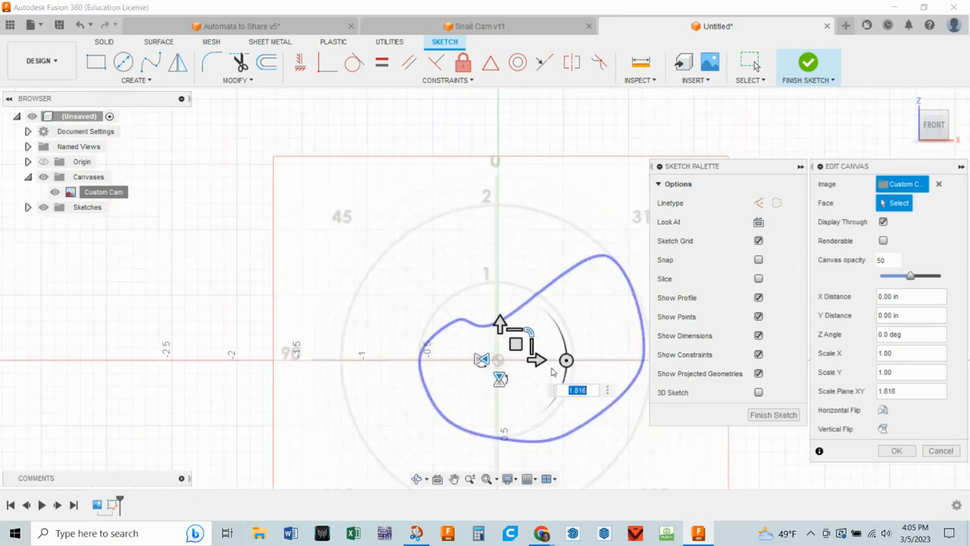
pyautogui.moveTo(425, 458); pyautogui.dragTo(345, 392, button='middle')
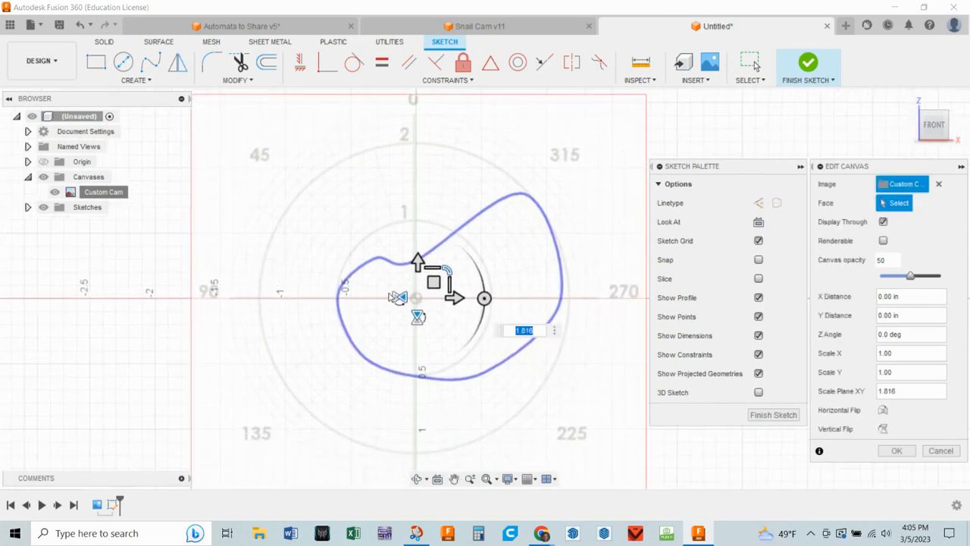
pyautogui.moveTo(453, 276); pyautogui.dragTo(469, 261)
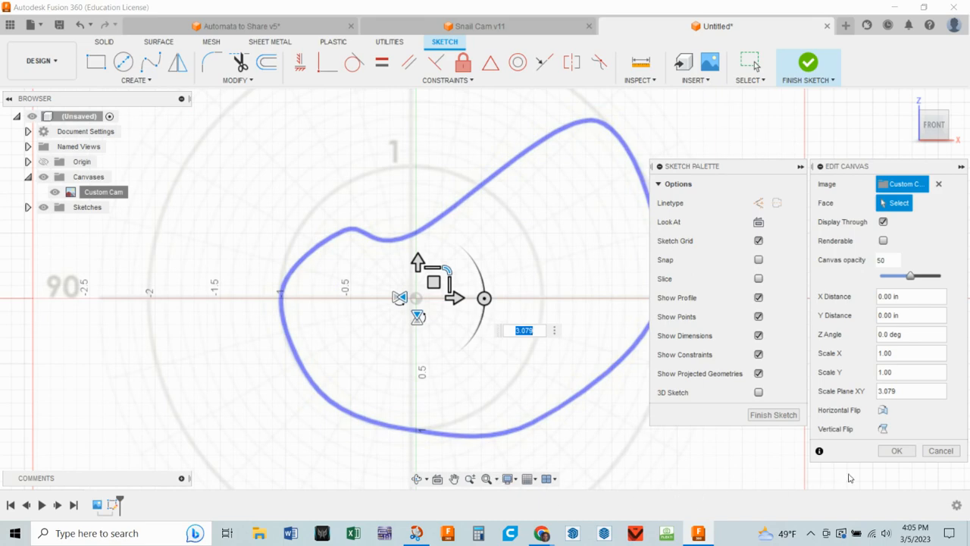
pyautogui.click(896, 450)
pyautogui.scroll(-3, 661, 432)
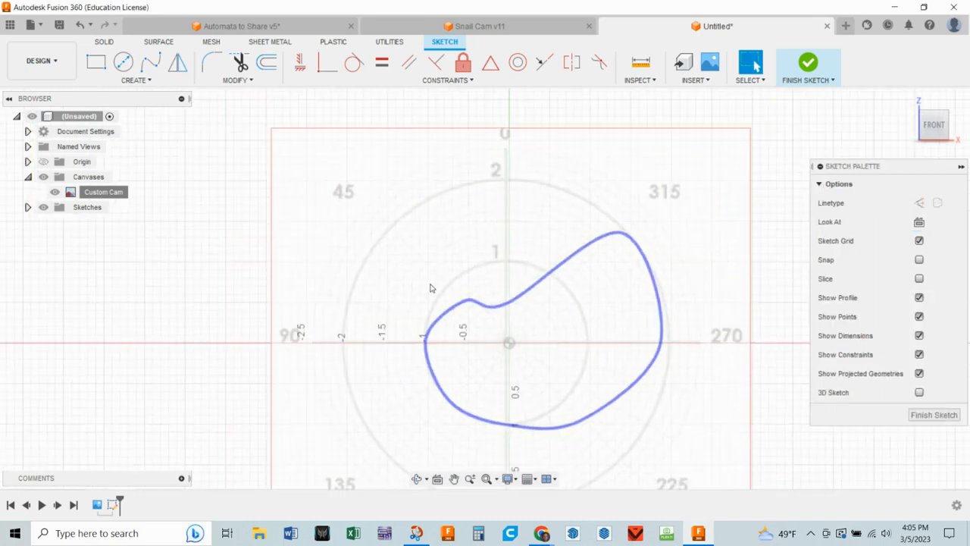
pyautogui.scroll(-2, 428, 291)
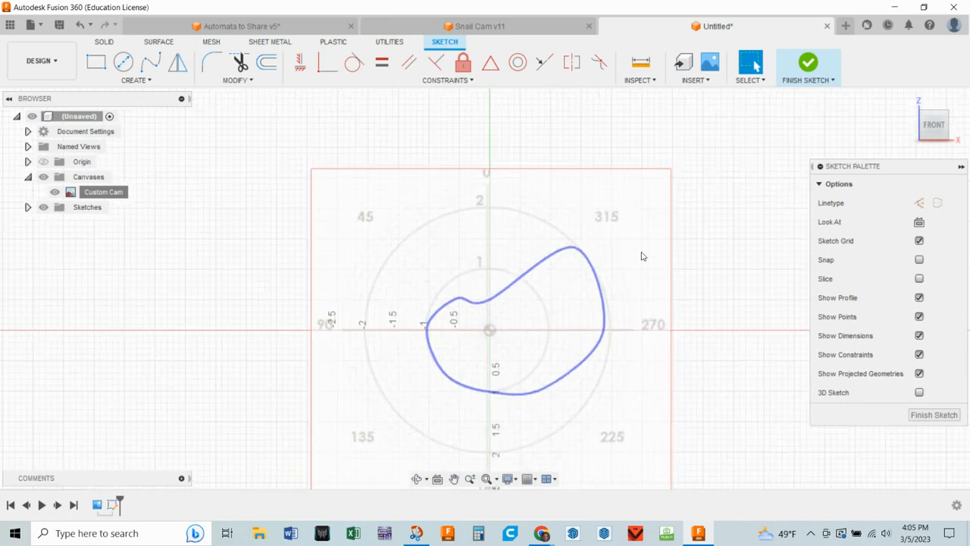
# Draw a 5/16 in diameter circle centred on the sketch origin for the cam's axle hole
pyautogui.scroll(2, 583, 299)
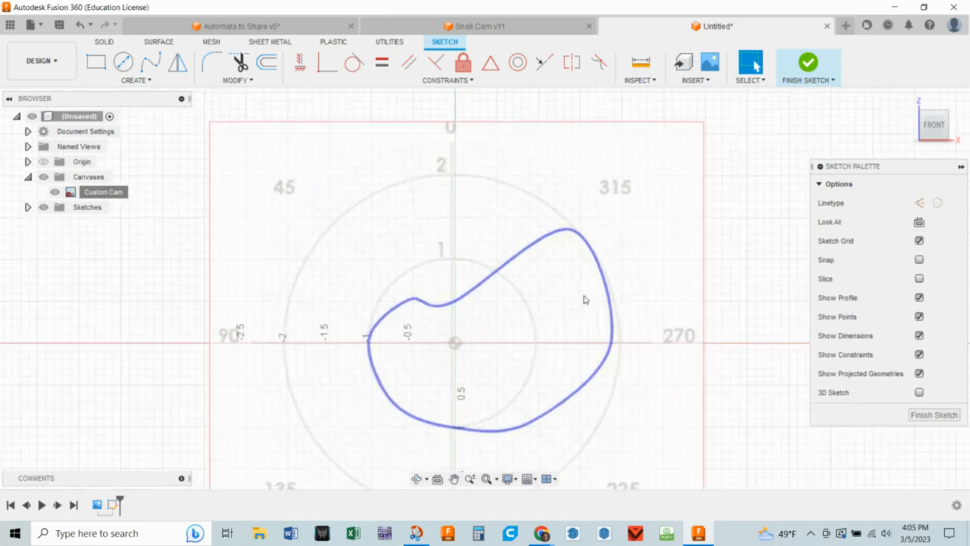
pyautogui.moveTo(654, 368)
pyautogui.mouseDown(button='middle')
pyautogui.moveTo(665, 316)
pyautogui.moveTo(649, 294)
pyautogui.mouseUp(button='middle')
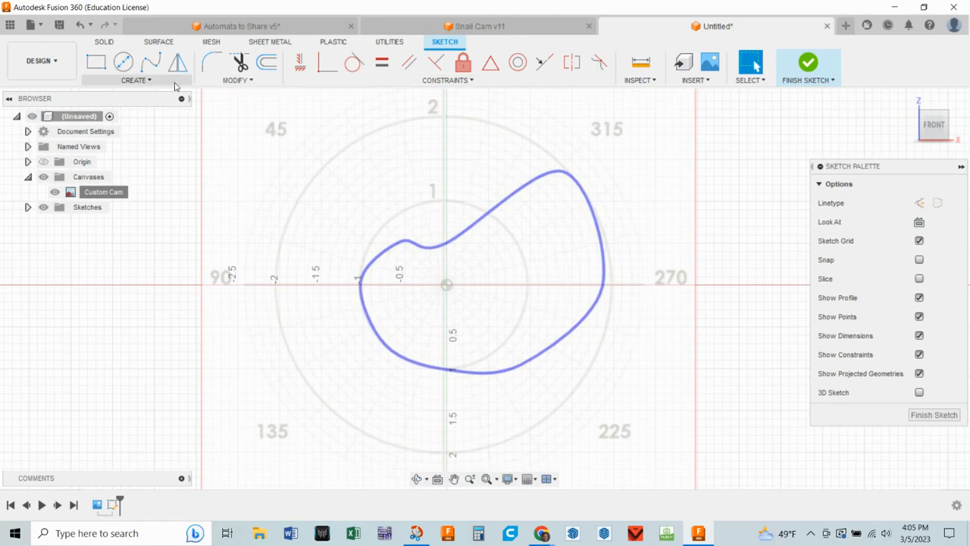
pyautogui.click(125, 64)
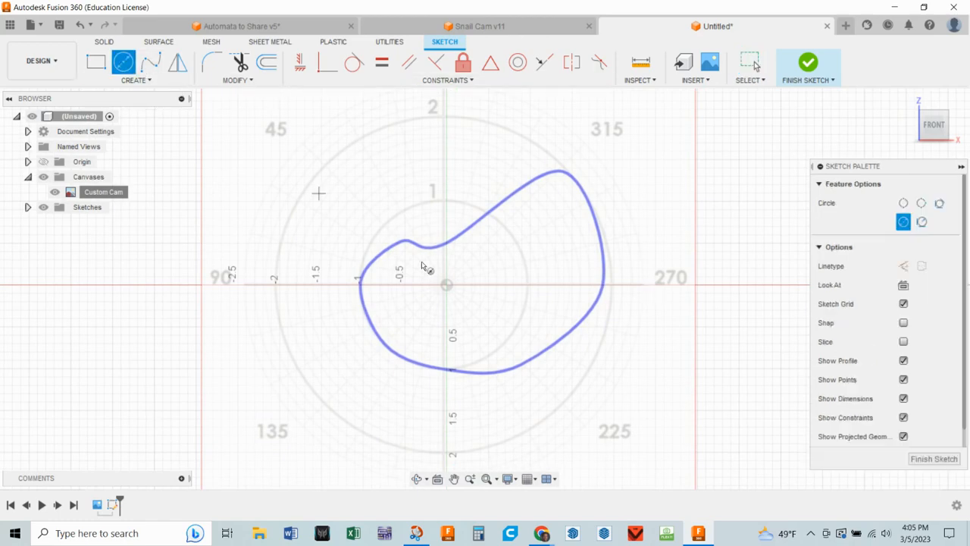
pyautogui.click(447, 285)
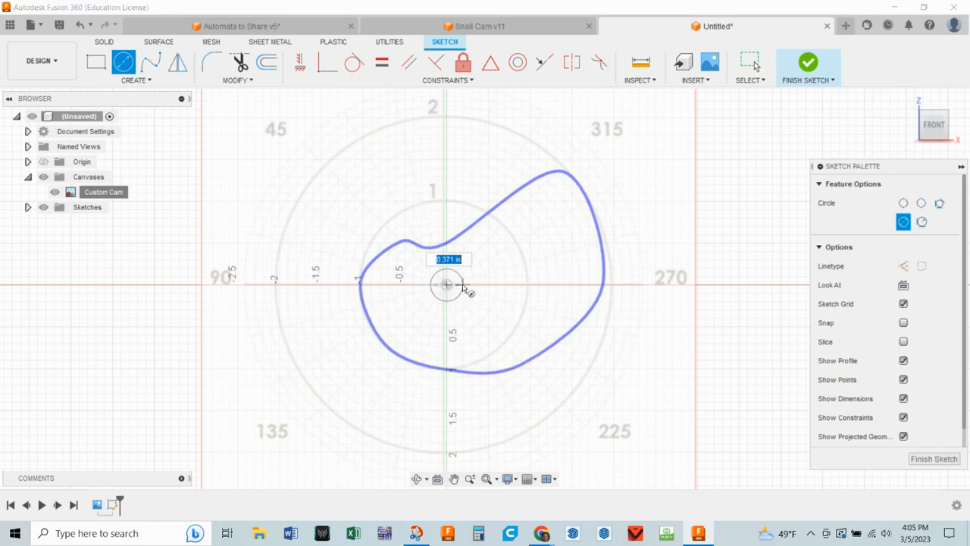
pyautogui.write('5')
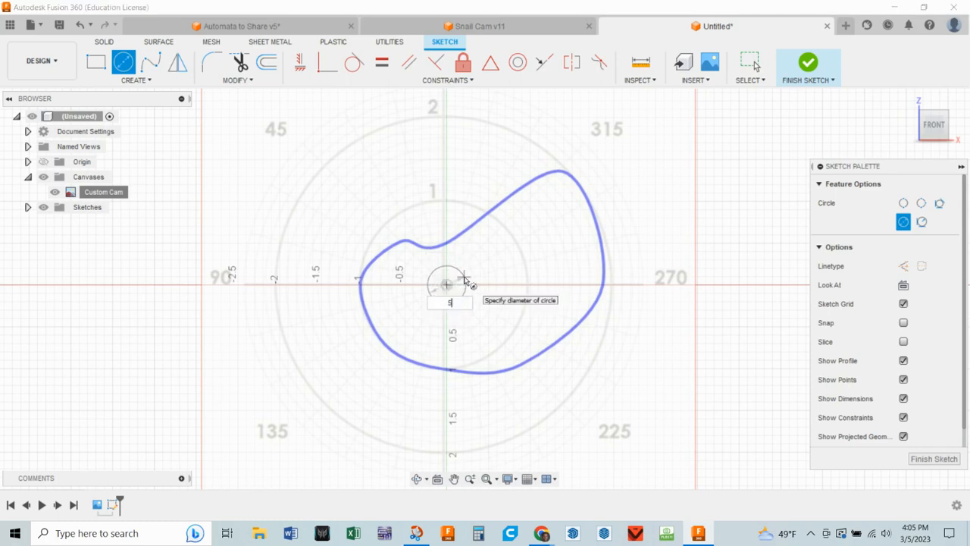
pyautogui.write('/16')
pyautogui.press('Return')
pyautogui.press('Escape')
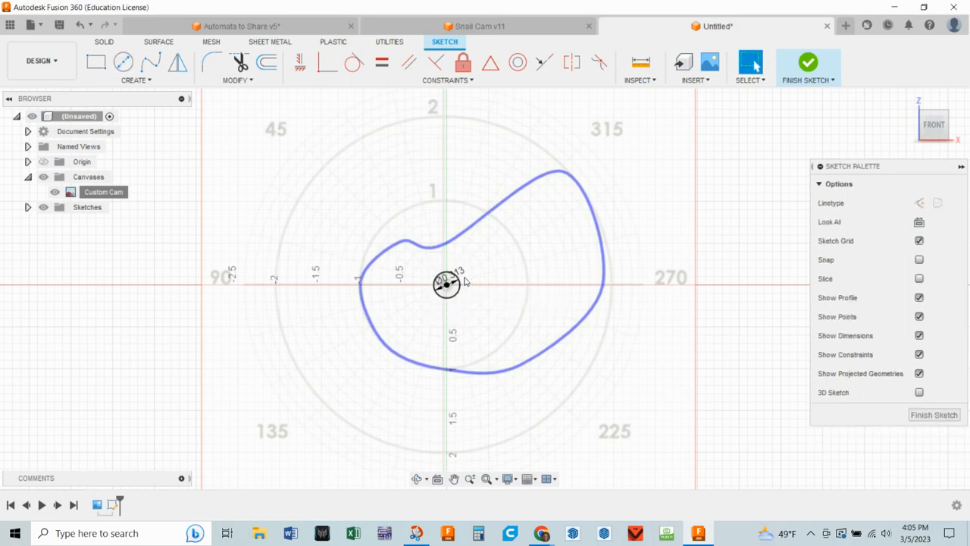
# Start a fit point spline at the small bump and trace the cam outline down past its 90-degree side
pyautogui.scroll(3, 418, 195)
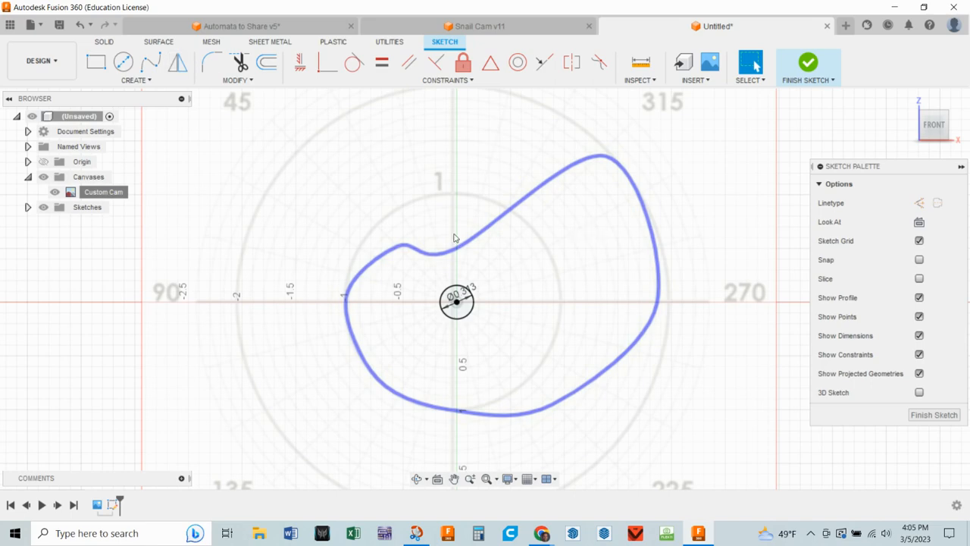
pyautogui.click(135, 79)
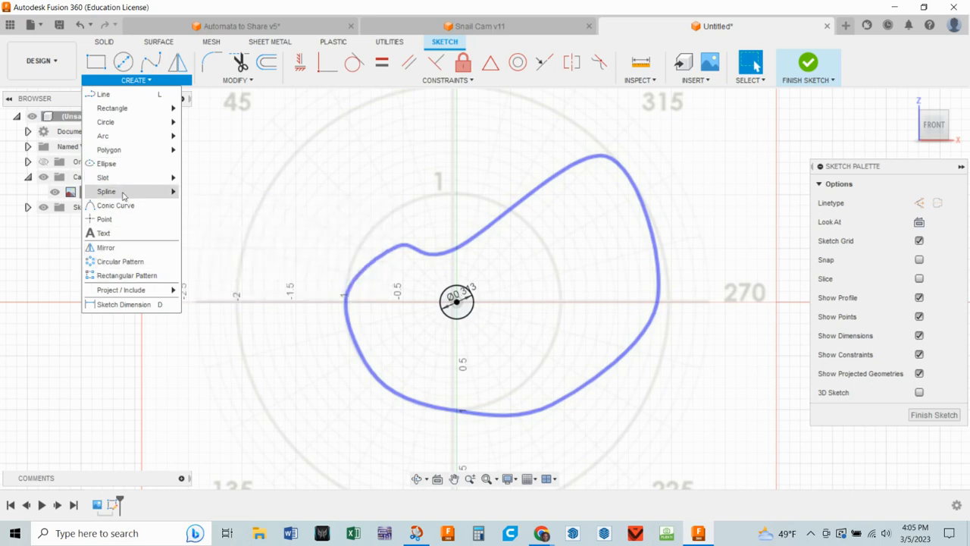
pyautogui.moveTo(121, 192)
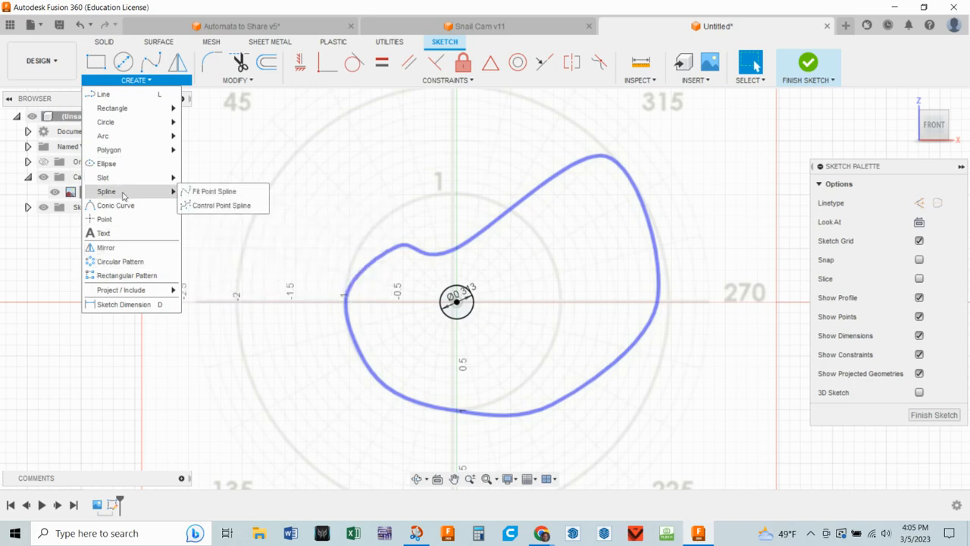
pyautogui.click(211, 193)
pyautogui.scroll(5, 409, 255)
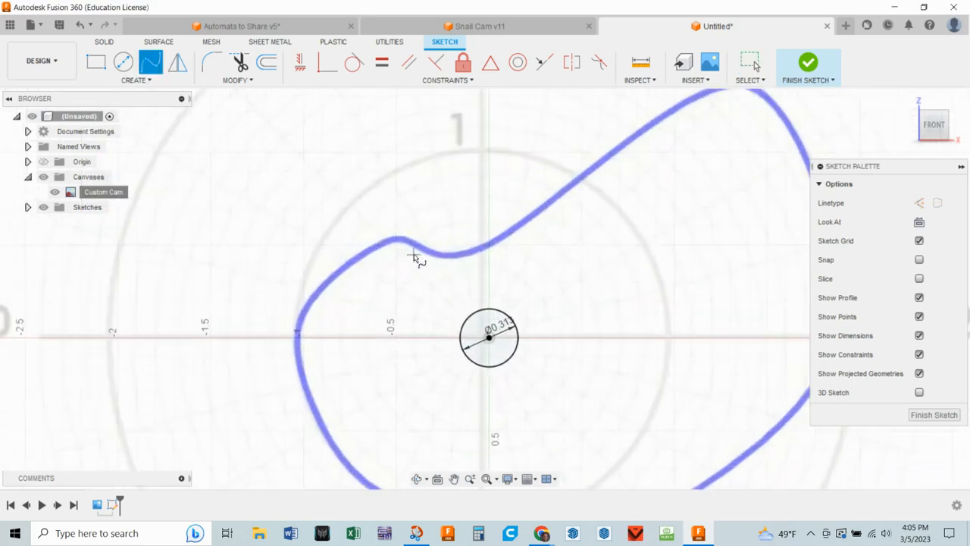
pyautogui.scroll(1, 402, 250)
pyautogui.scroll(2, 409, 257)
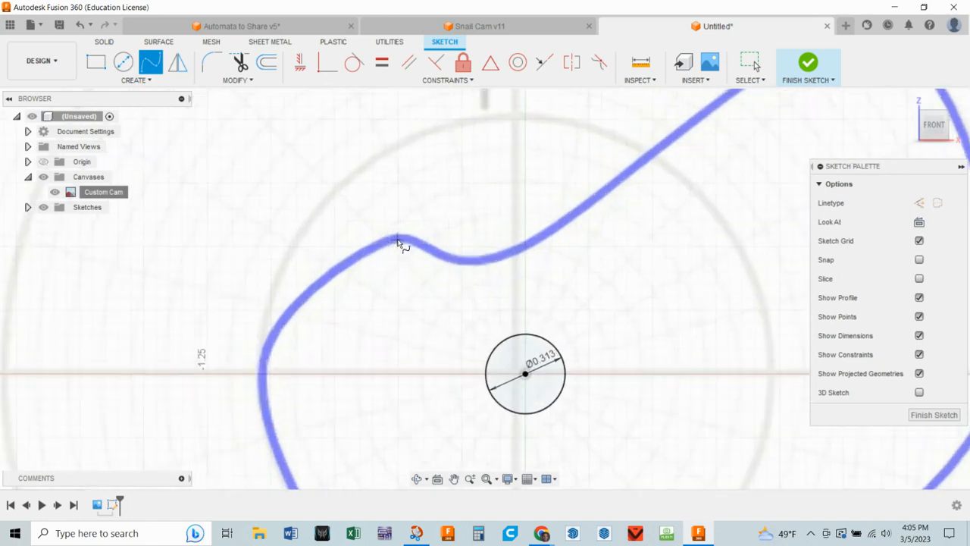
pyautogui.click(399, 239)
pyautogui.click(349, 259)
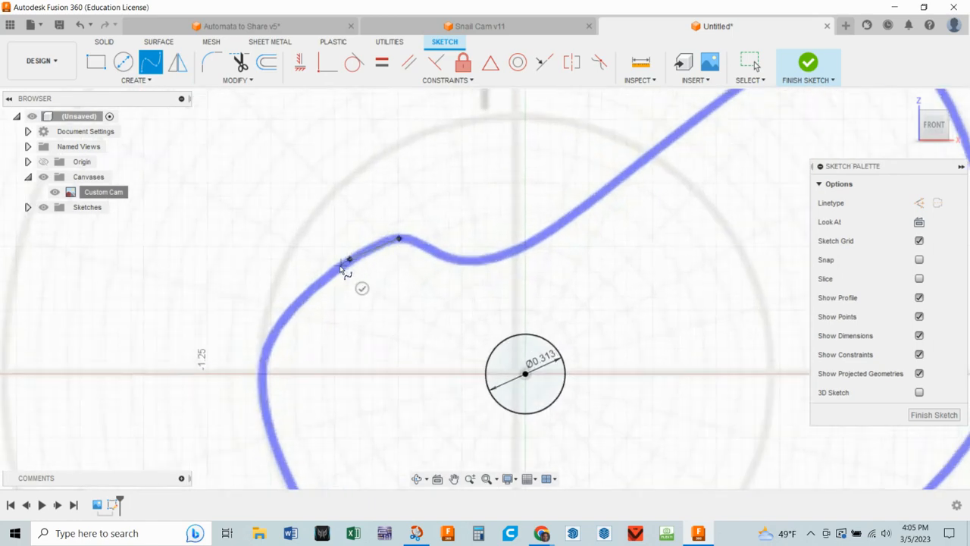
pyautogui.click(284, 316)
pyautogui.click(278, 460)
# Continue the fit point spline along the cam outline's underside, from the 90-degree side past the 180-degree axis
pyautogui.moveTo(353, 465); pyautogui.dragTo(394, 125, button='middle')
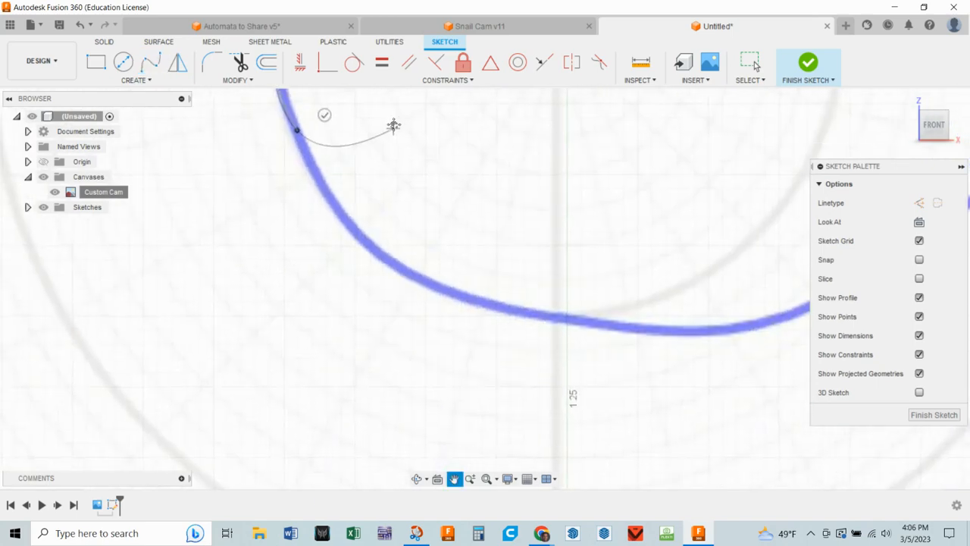
pyautogui.click(338, 214)
pyautogui.click(373, 247)
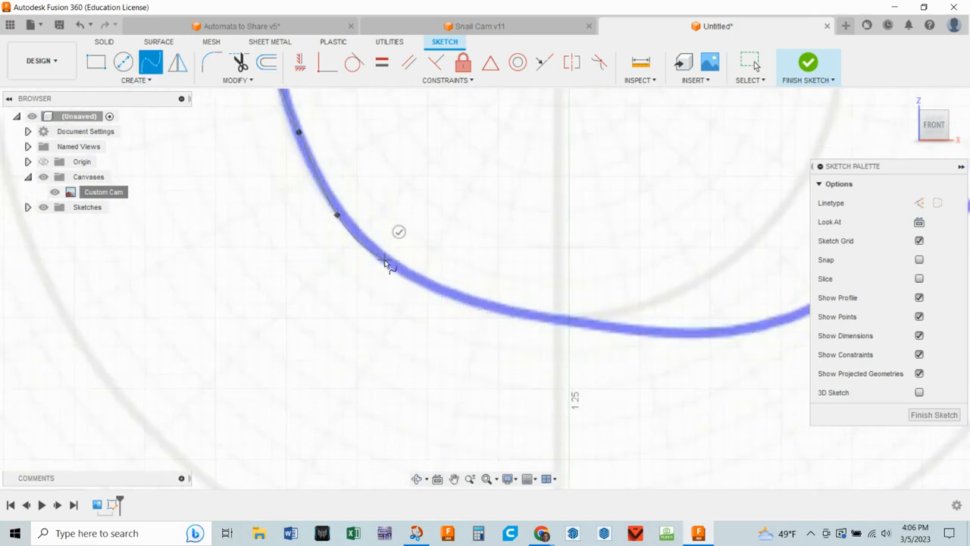
pyautogui.click(489, 307)
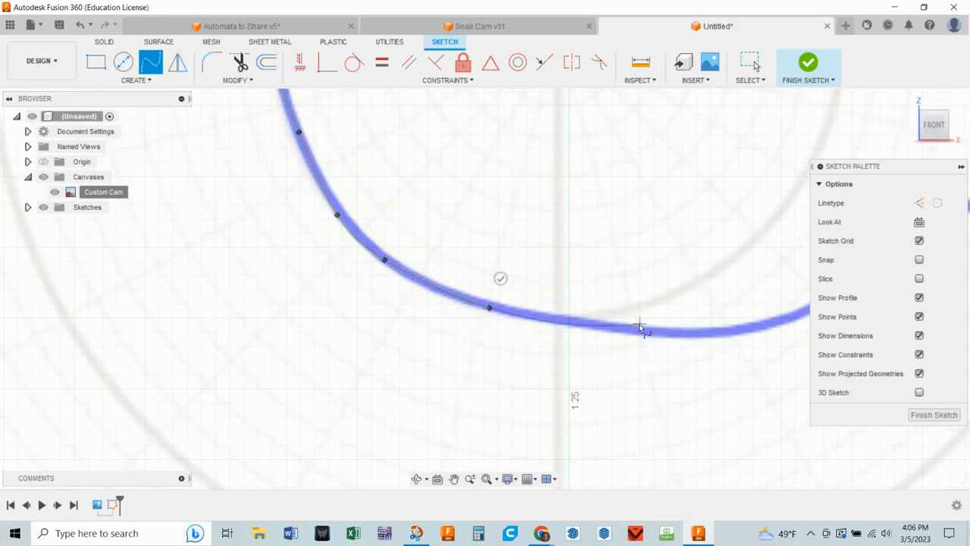
pyautogui.click(590, 323)
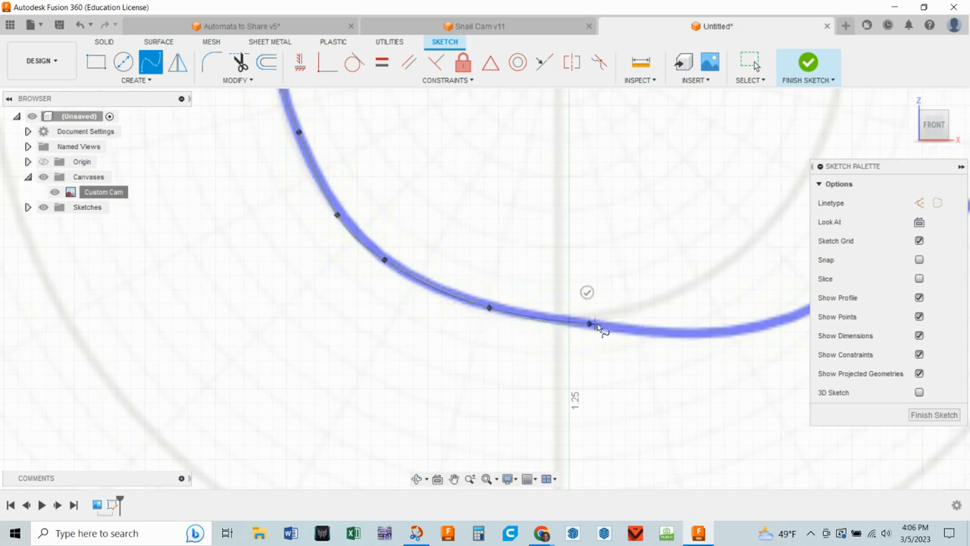
pyautogui.click(728, 331)
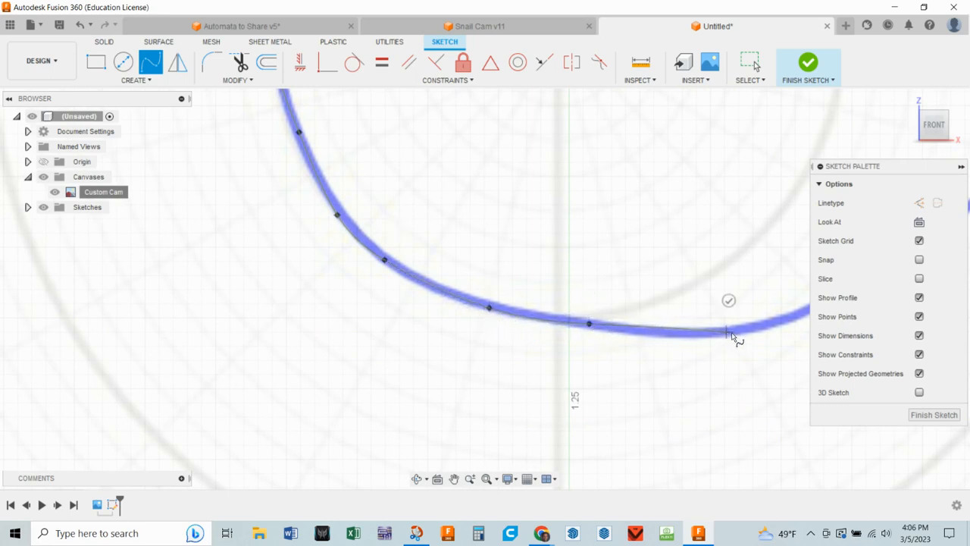
pyautogui.click(796, 319)
# Continue the spline along the outline's 225-degree side and up past the 270-degree axis
pyautogui.scroll(-2, 797, 333)
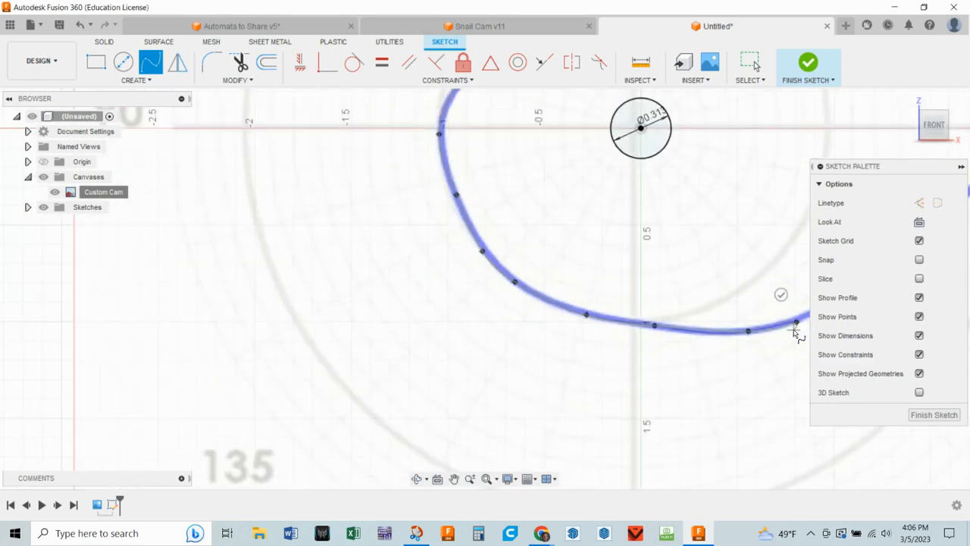
pyautogui.scroll(-2, 800, 340)
pyautogui.moveTo(797, 333); pyautogui.dragTo(383, 416, button='middle')
pyautogui.click(444, 373)
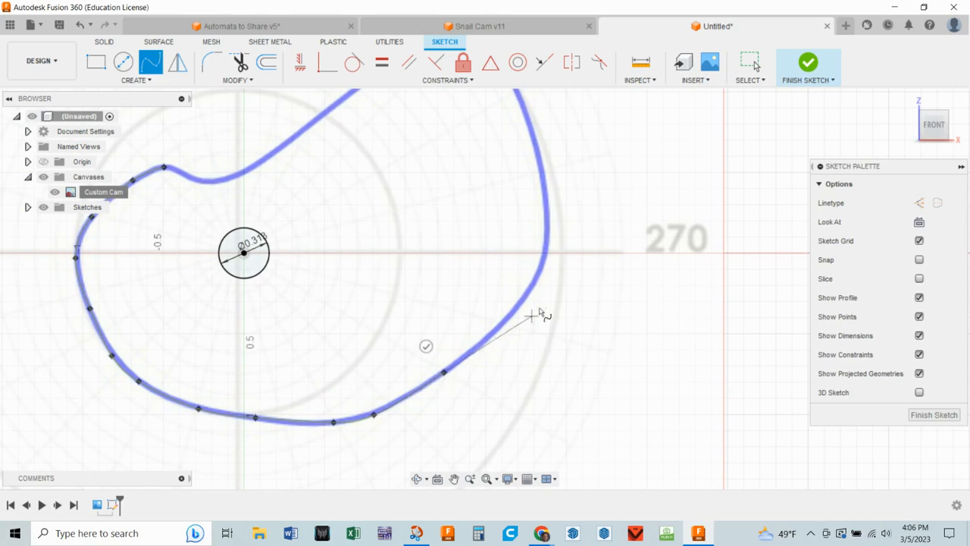
pyautogui.click(514, 308)
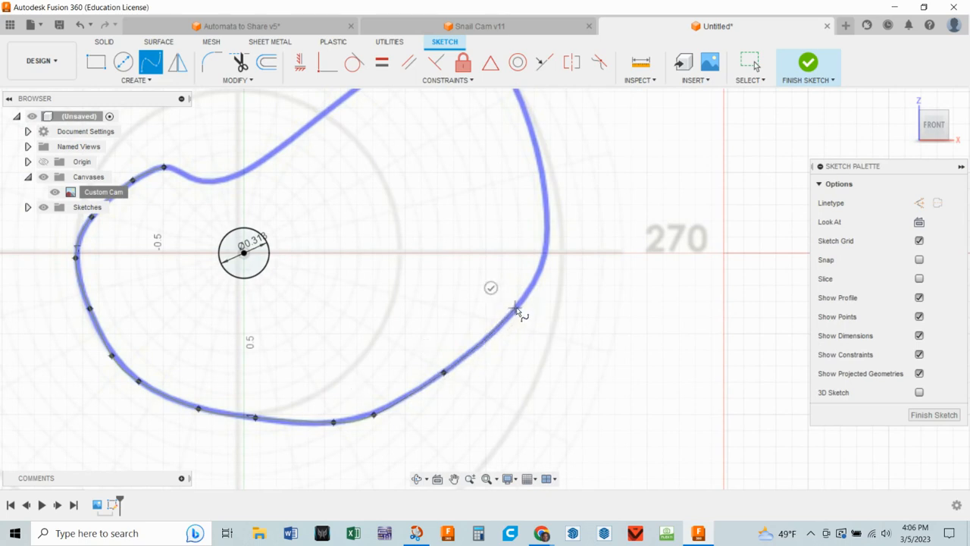
pyautogui.click(545, 254)
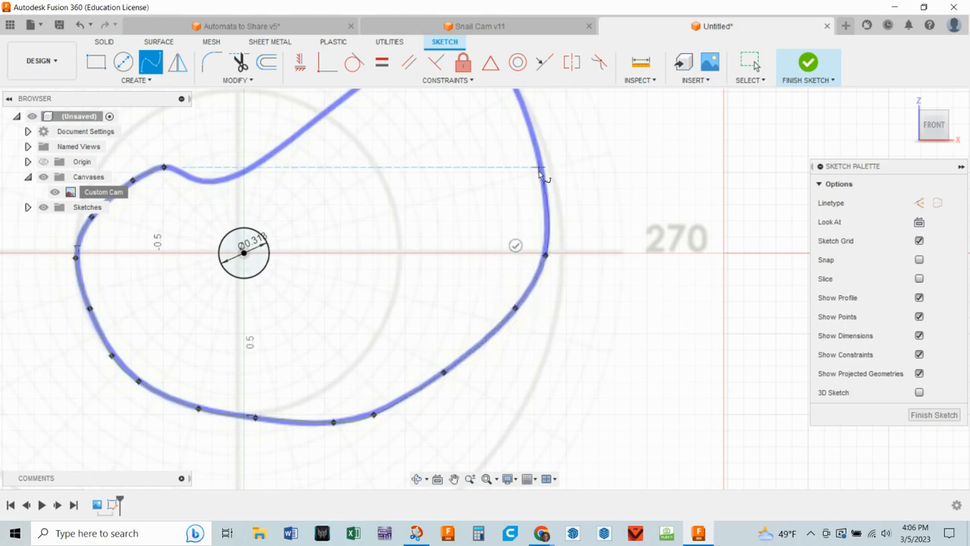
pyautogui.click(539, 173)
# Trace the spline up and around the cam's highest lobe near the 315-degree mark, with closely spaced fit points at the peak
pyautogui.moveTo(580, 217); pyautogui.dragTo(567, 414, button='middle')
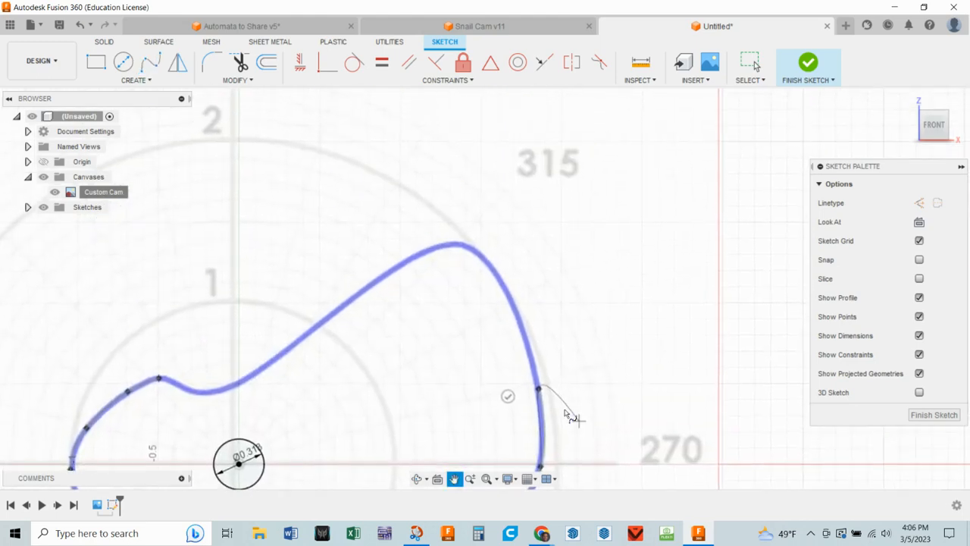
pyautogui.click(514, 307)
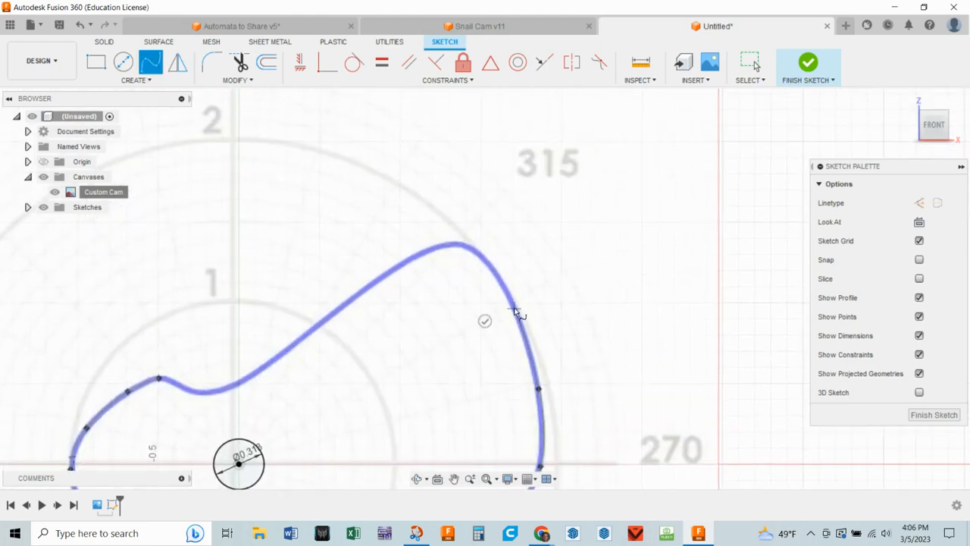
pyautogui.click(483, 256)
pyautogui.click(442, 247)
pyautogui.click(405, 264)
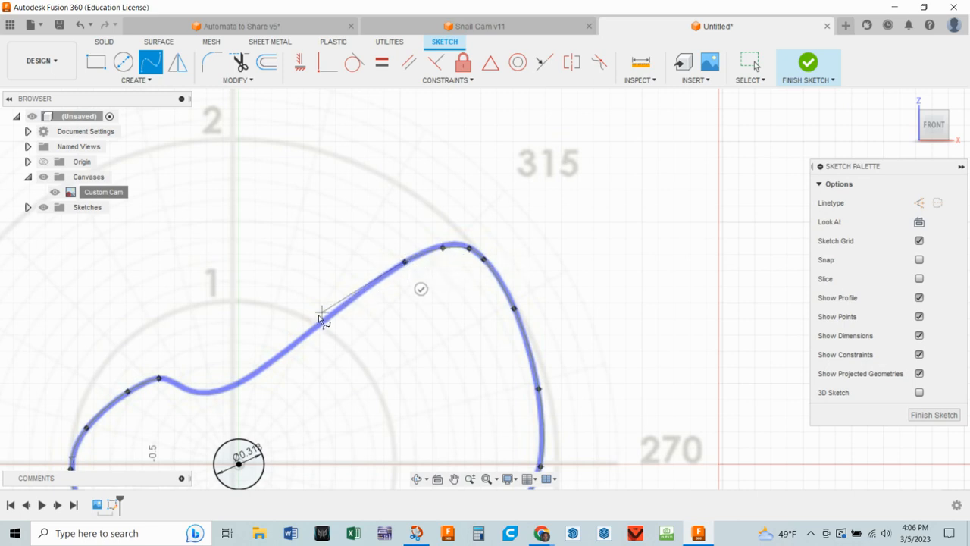
# Trace the spline down from the lobe and through the dip, close it at the small bump's starting point, and finish the sketch
pyautogui.click(290, 347)
pyautogui.click(247, 378)
pyautogui.click(218, 389)
pyautogui.click(194, 391)
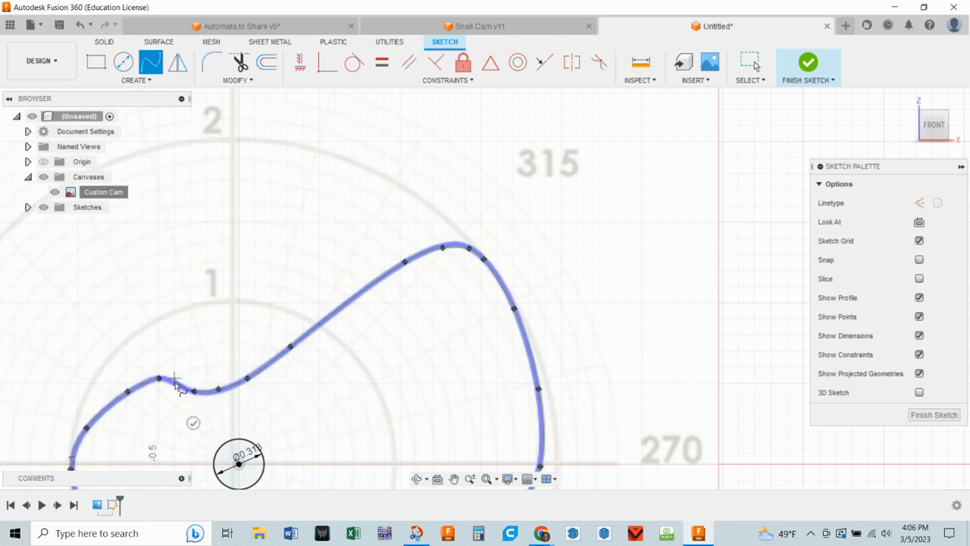
pyautogui.click(173, 385)
pyautogui.click(159, 378)
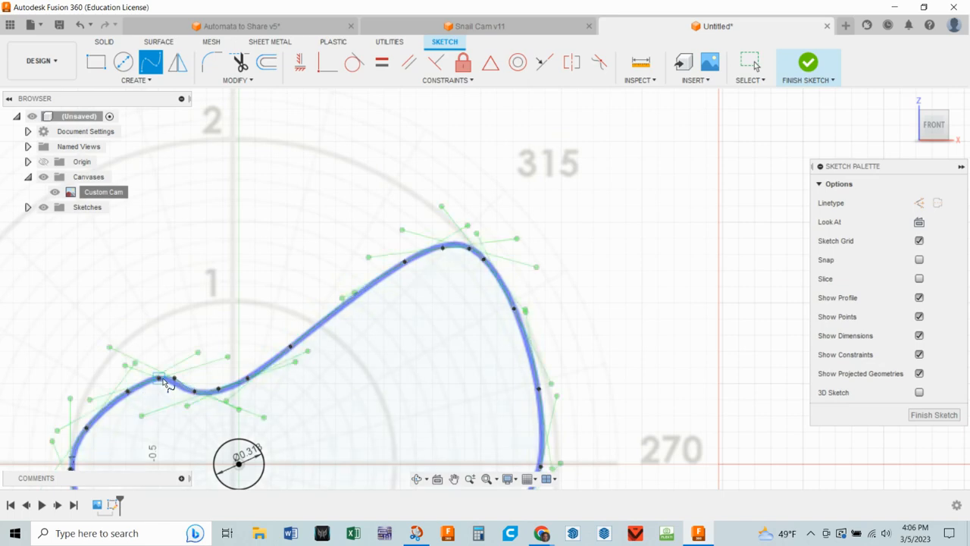
pyautogui.scroll(2, 621, 359)
pyautogui.scroll(-5, 632, 350)
pyautogui.moveTo(632, 350)
pyautogui.mouseDown(button='middle')
pyautogui.moveTo(650, 253)
pyautogui.moveTo(645, 215)
pyautogui.mouseUp(button='middle')
pyautogui.scroll(-1, 648, 224)
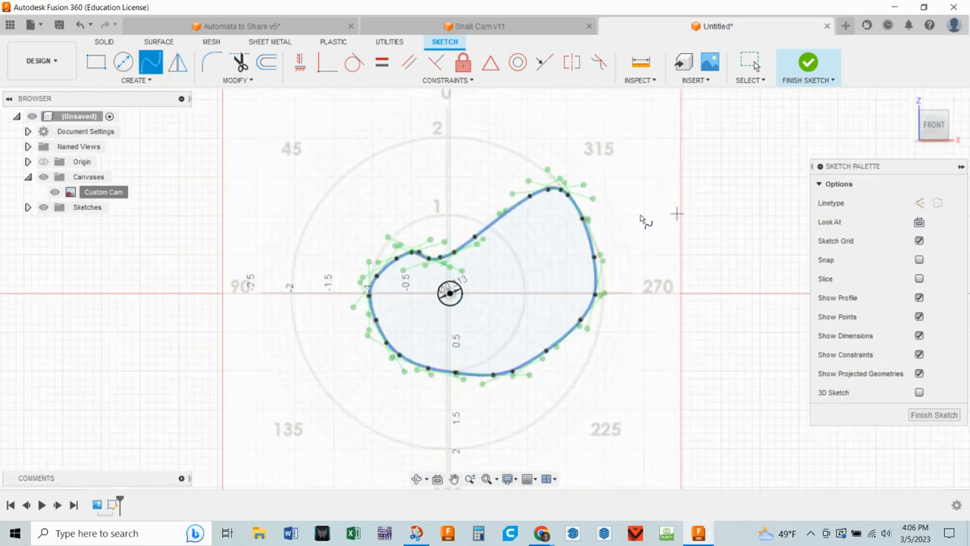
pyautogui.click(809, 64)
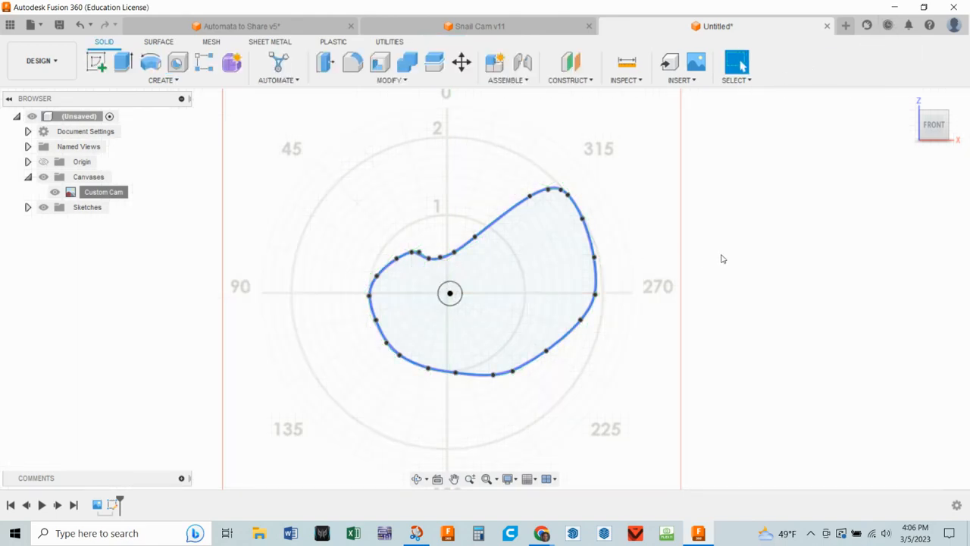
# Extrude the cam profile around the axle hole 0.25 in as a new body
pyautogui.keyDown('shift'); pyautogui.moveTo(722, 259); pyautogui.dragTo(358, 211, button='middle'); pyautogui.keyUp('shift')
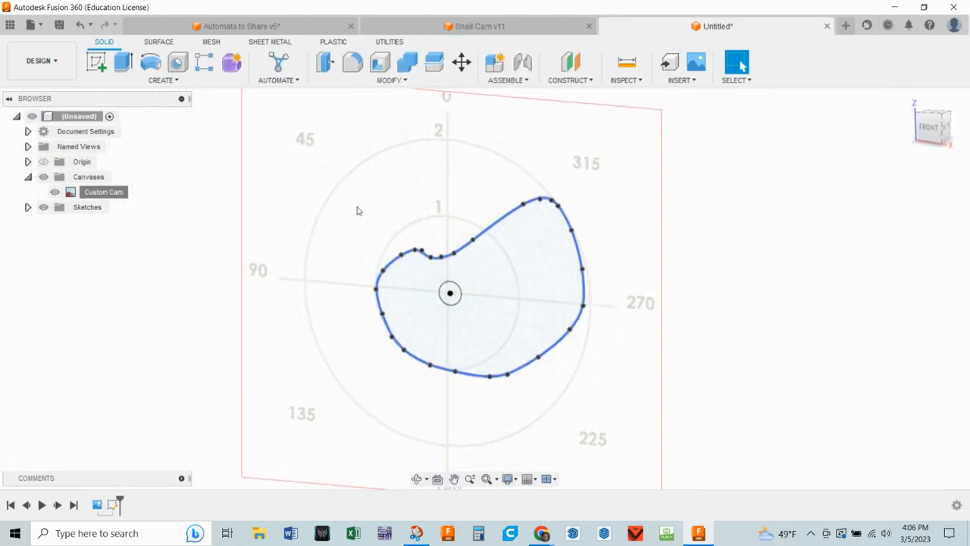
pyautogui.click(123, 62)
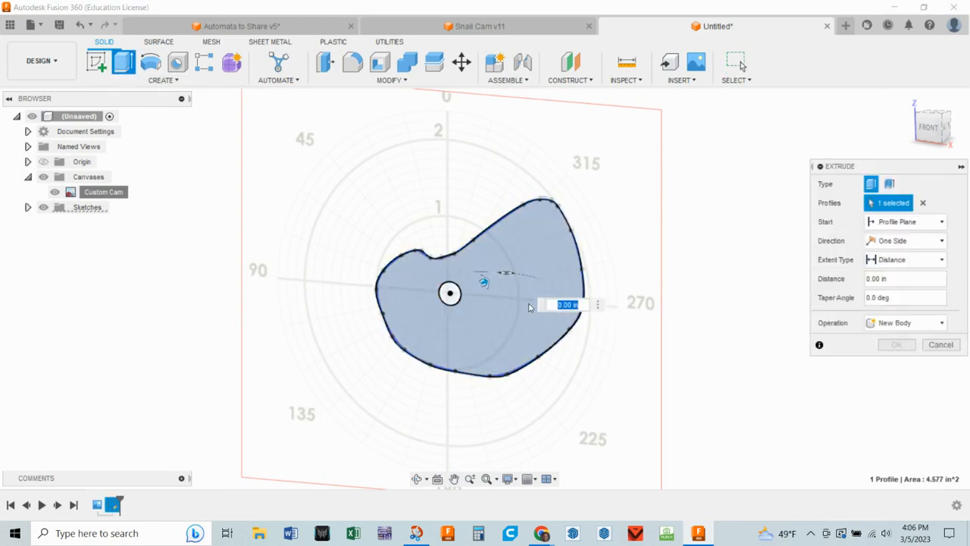
pyautogui.write('.25')
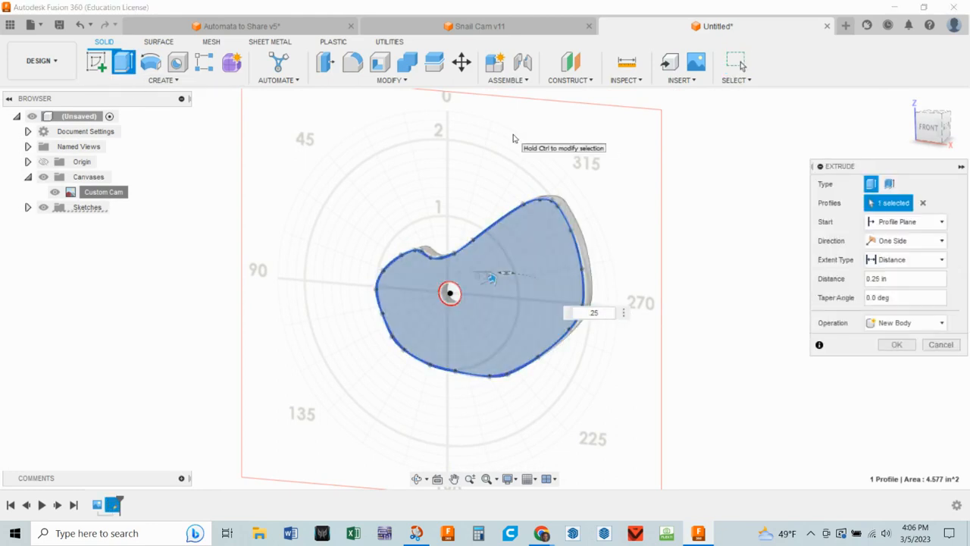
pyautogui.press('Return')
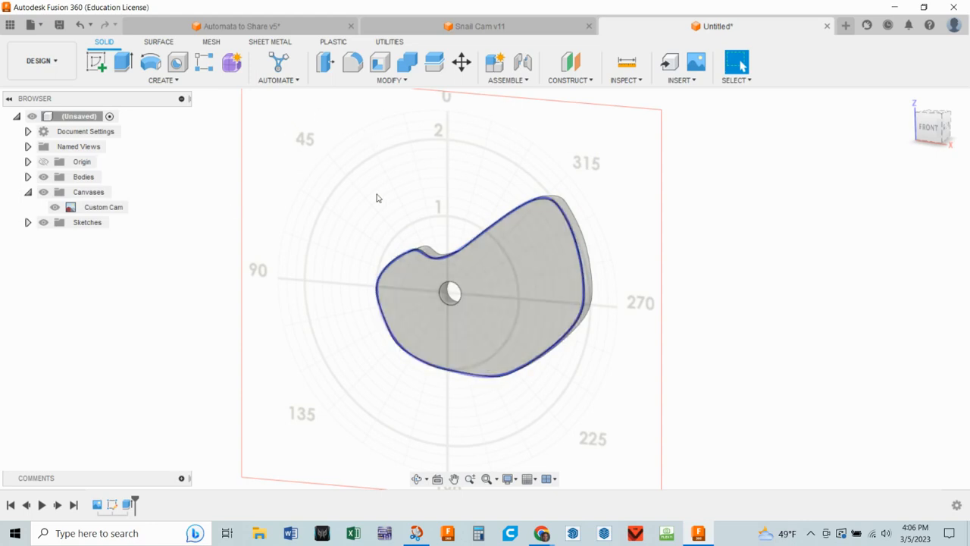
# Hide the Custom Cam canvas and orbit around the extruded cam to check its shape
pyautogui.click(55, 207)
pyautogui.click(55, 208)
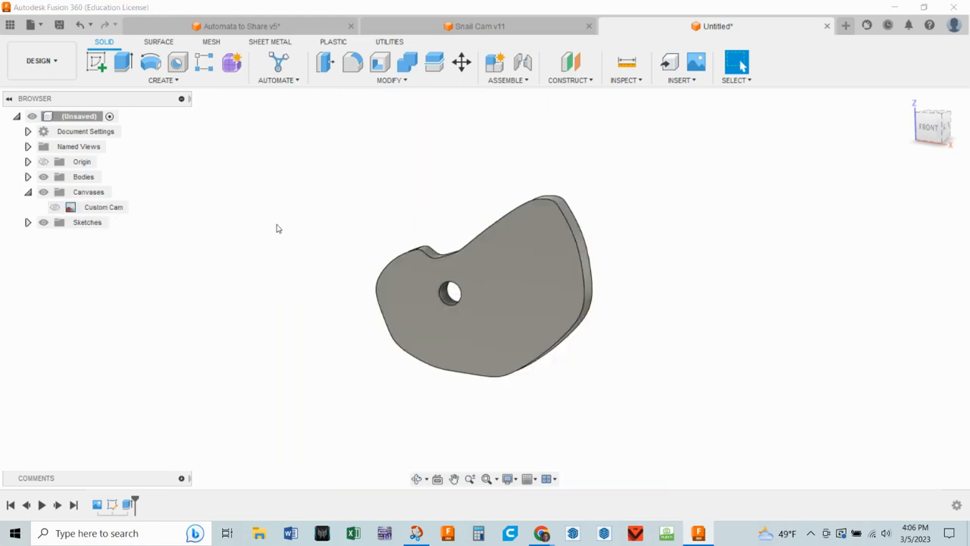
pyautogui.keyDown('shift'); pyautogui.moveTo(826, 373); pyautogui.dragTo(708, 362, button='middle'); pyautogui.keyUp('shift')
pyautogui.press('Escape')
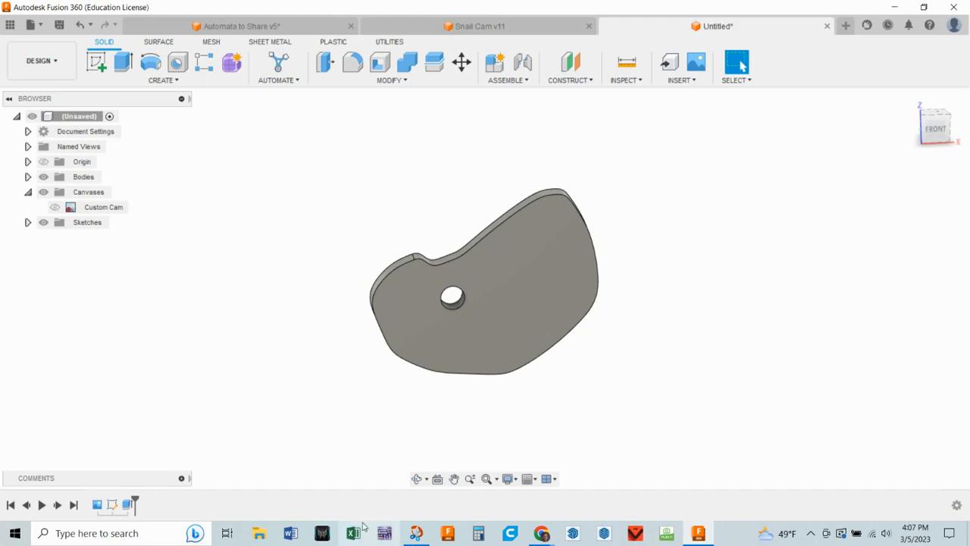
# Switch to Snip & Sketch to view the original cam layout image
pyautogui.click(700, 534)
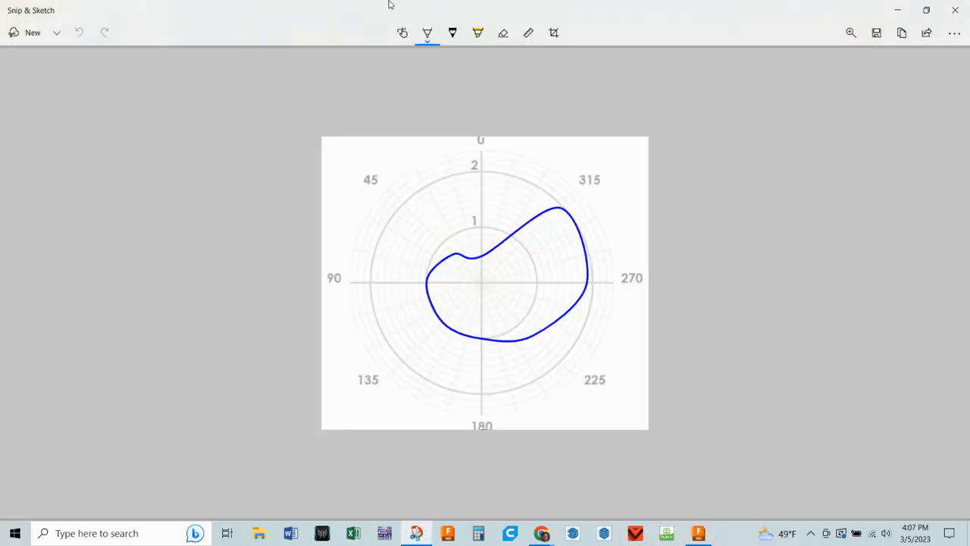